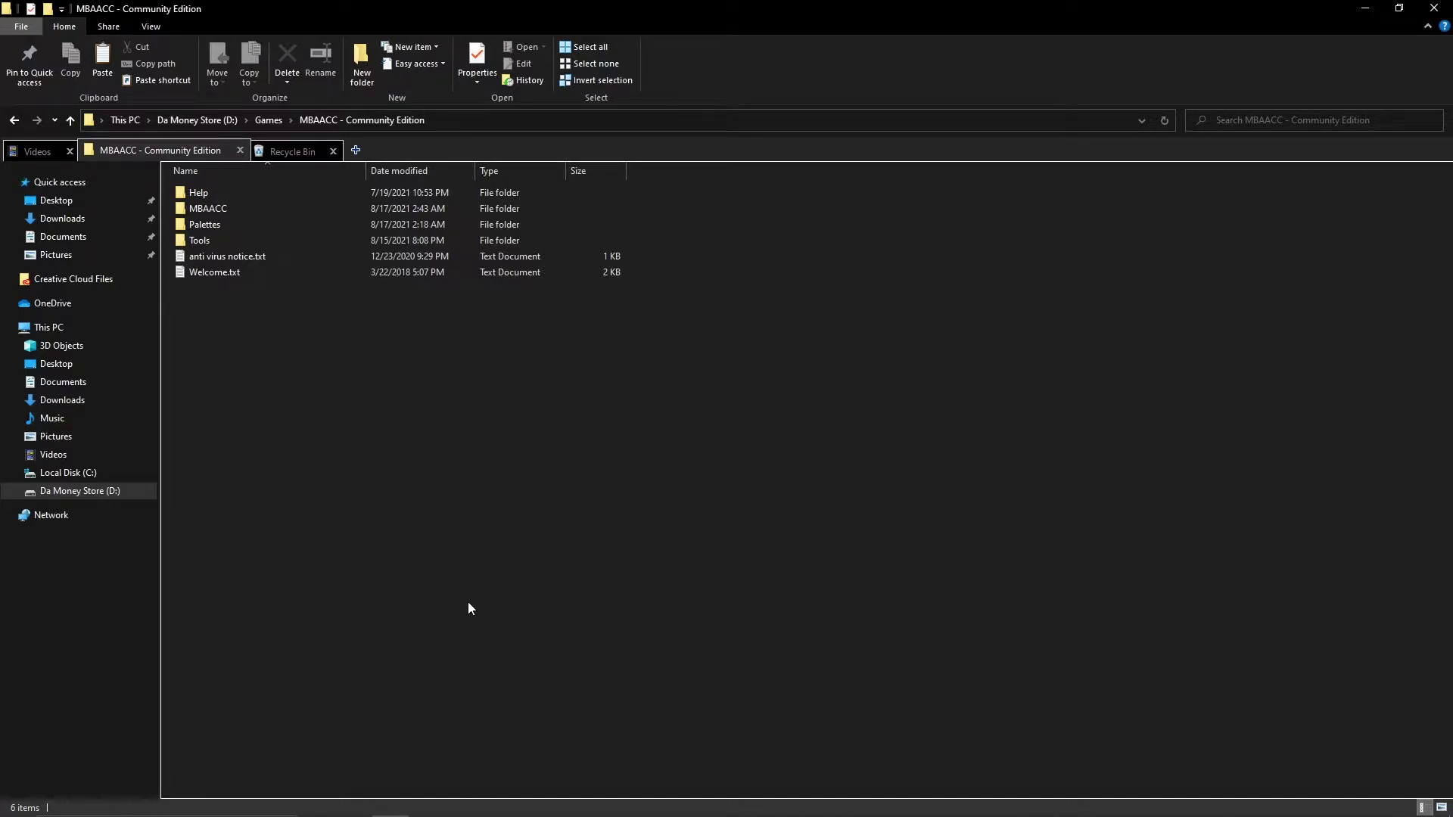
Browse the Tools, File Extractor and MBAACC folders and locate the 0002.p archive.
double_click(233, 241)
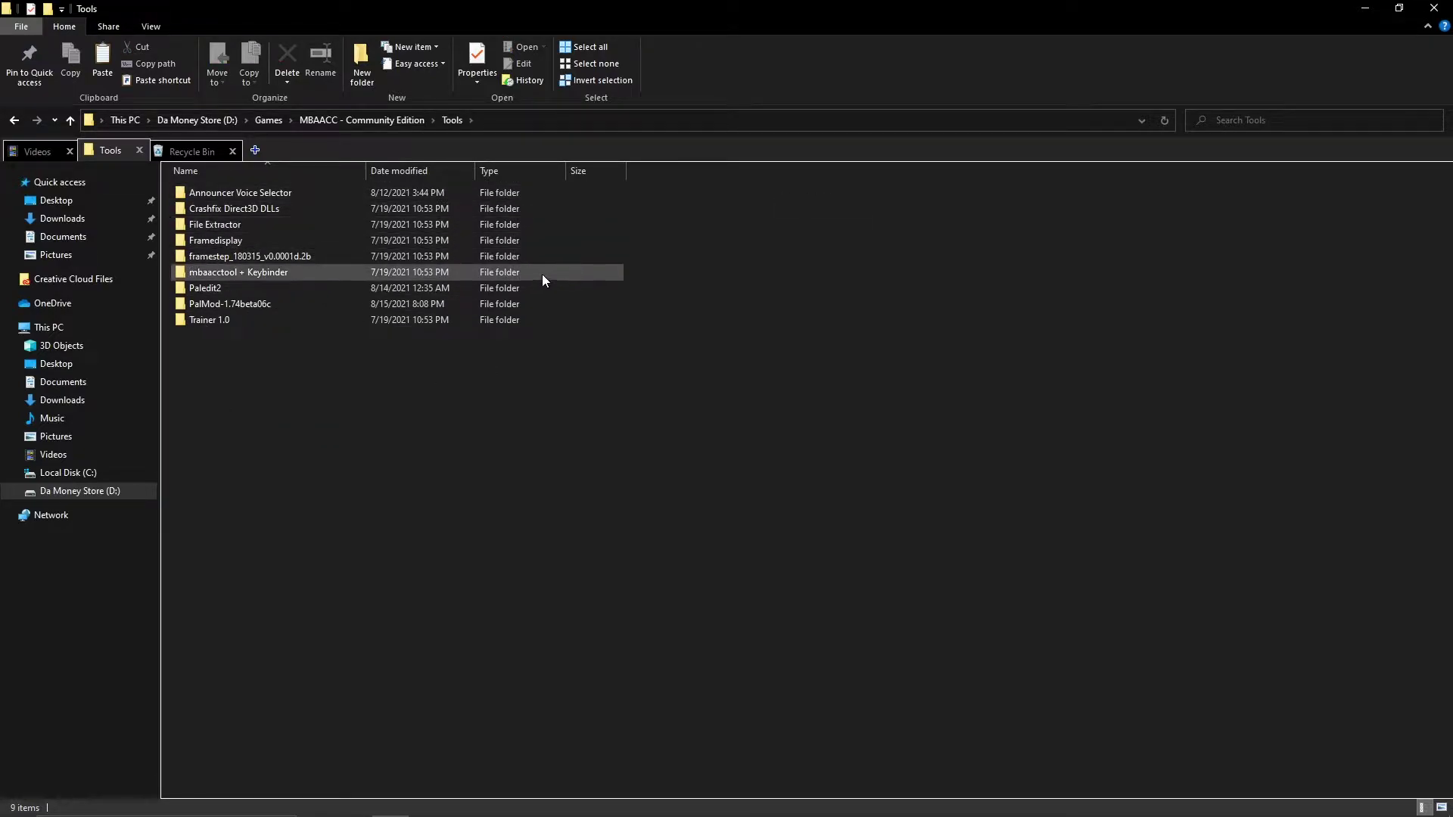
double_click(208, 227)
click(443, 121)
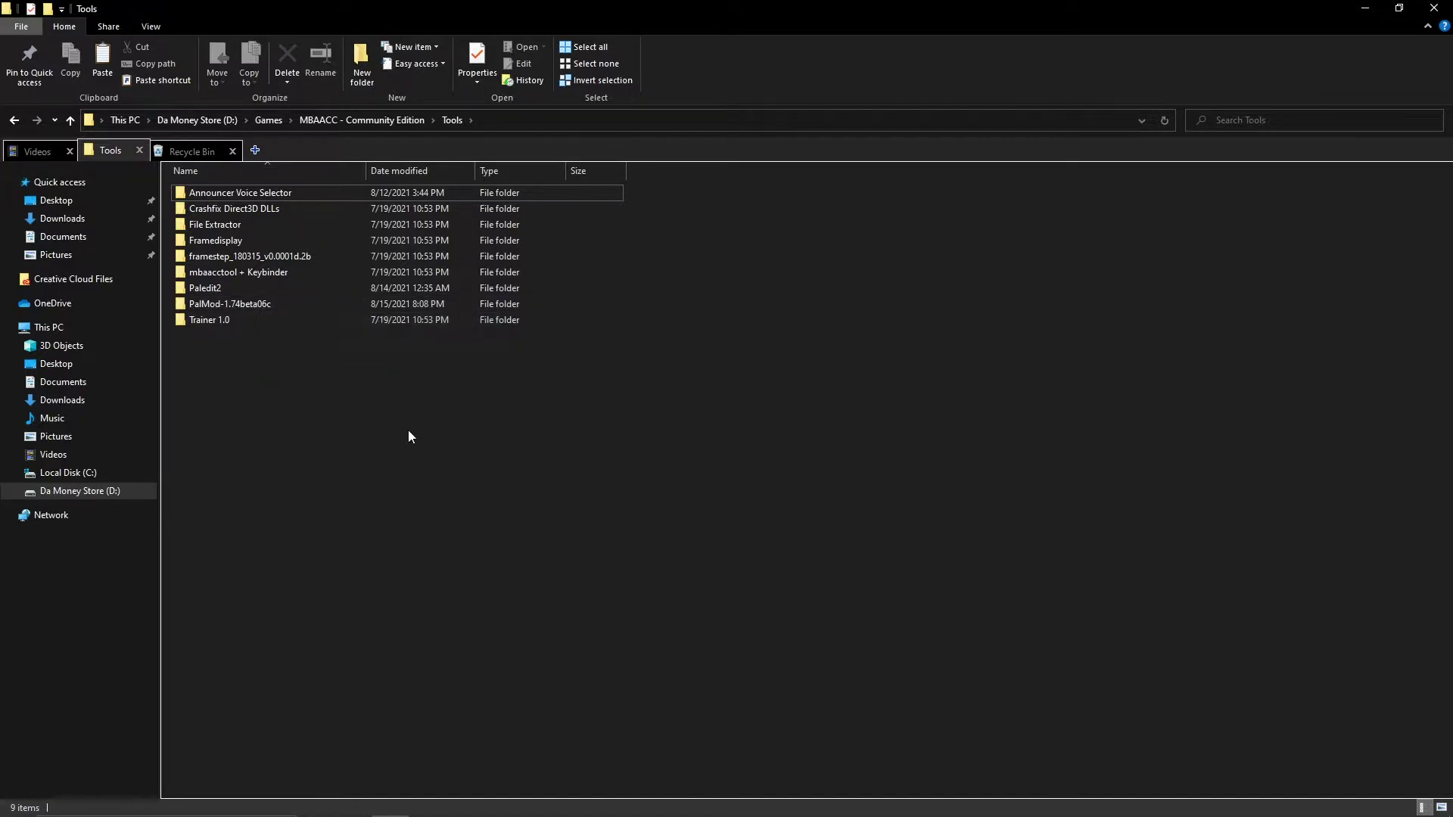
click(389, 126)
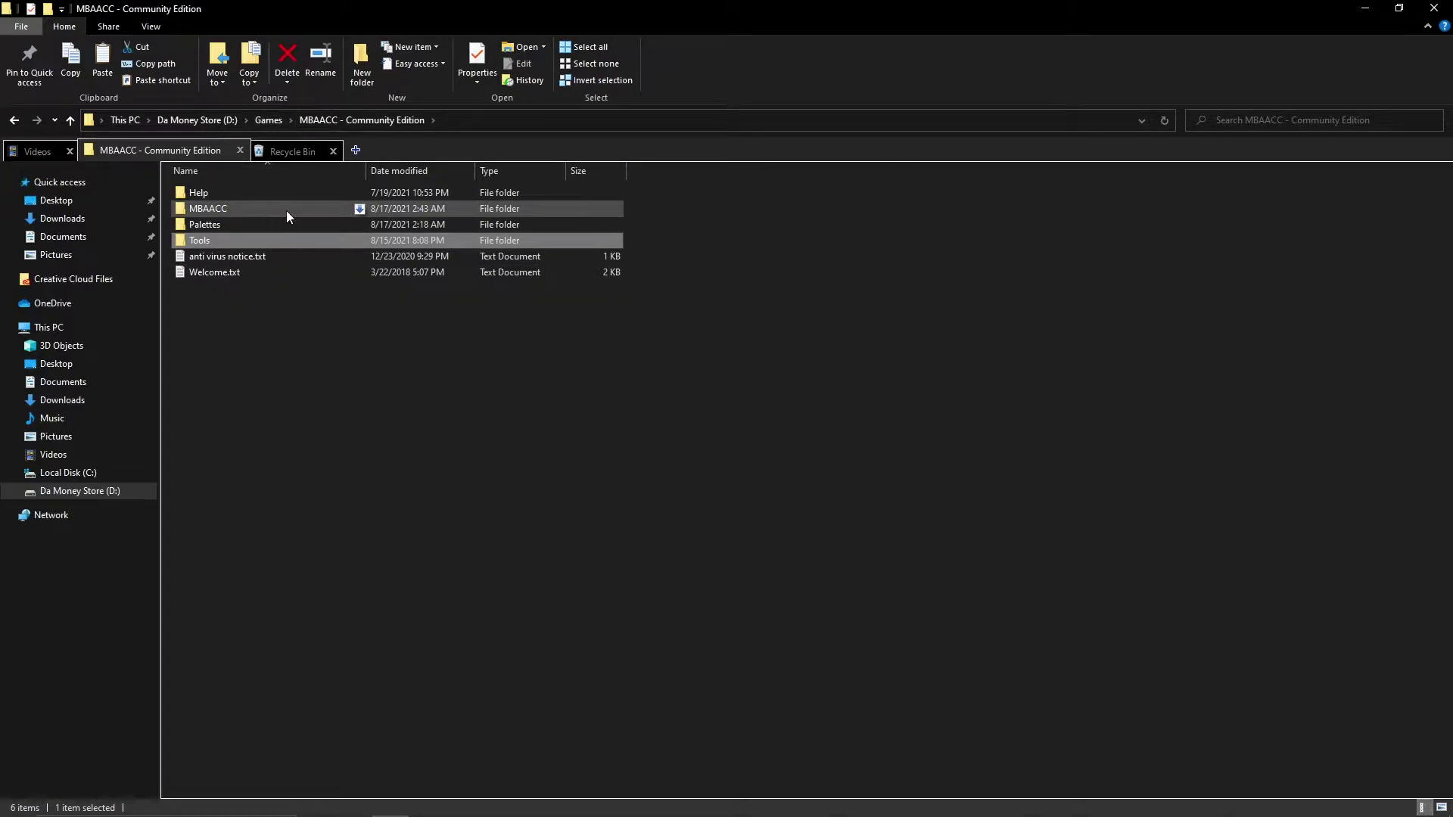
double_click(229, 206)
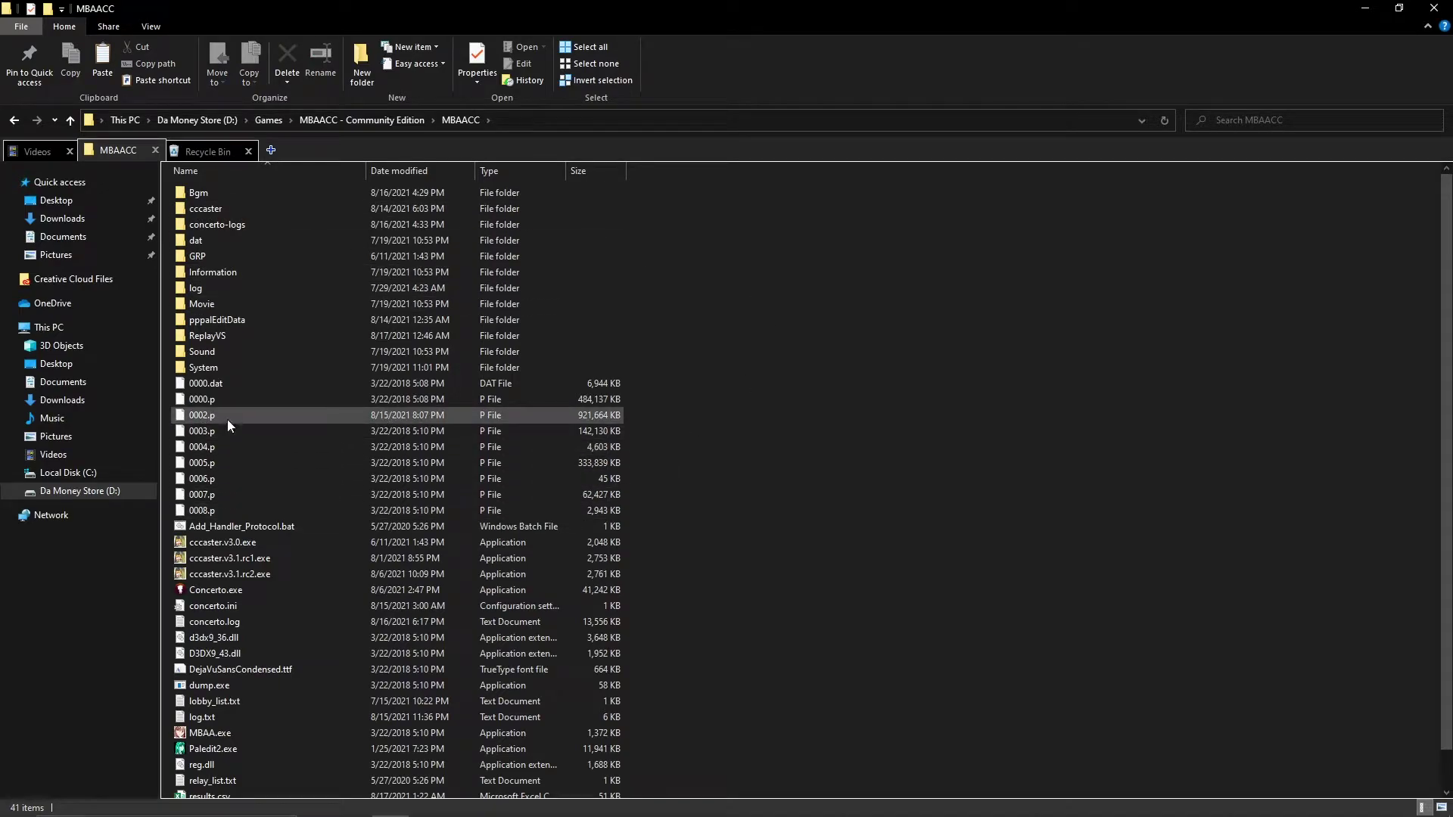
click(227, 420)
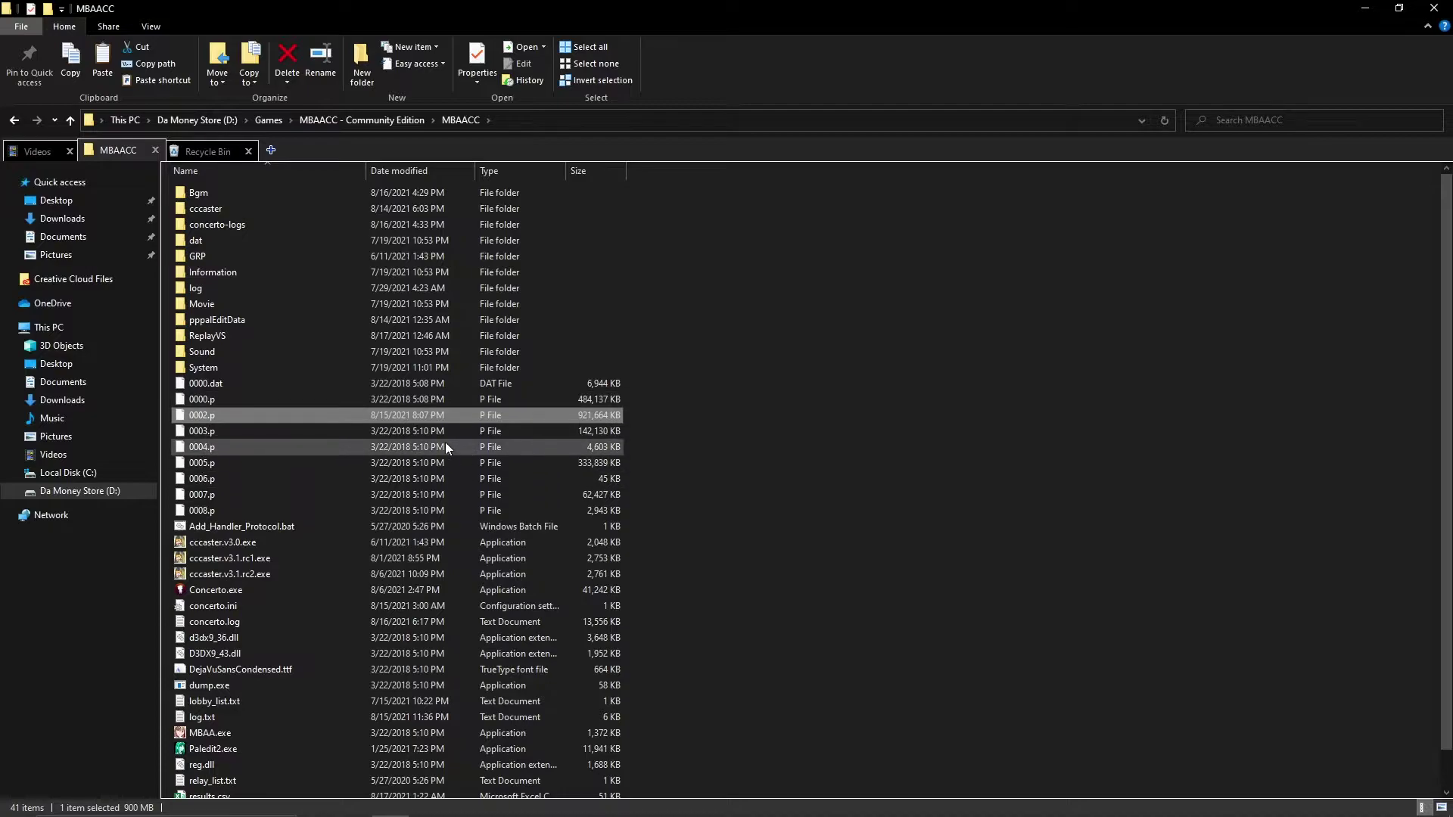
scroll(999, 621, down, 1)
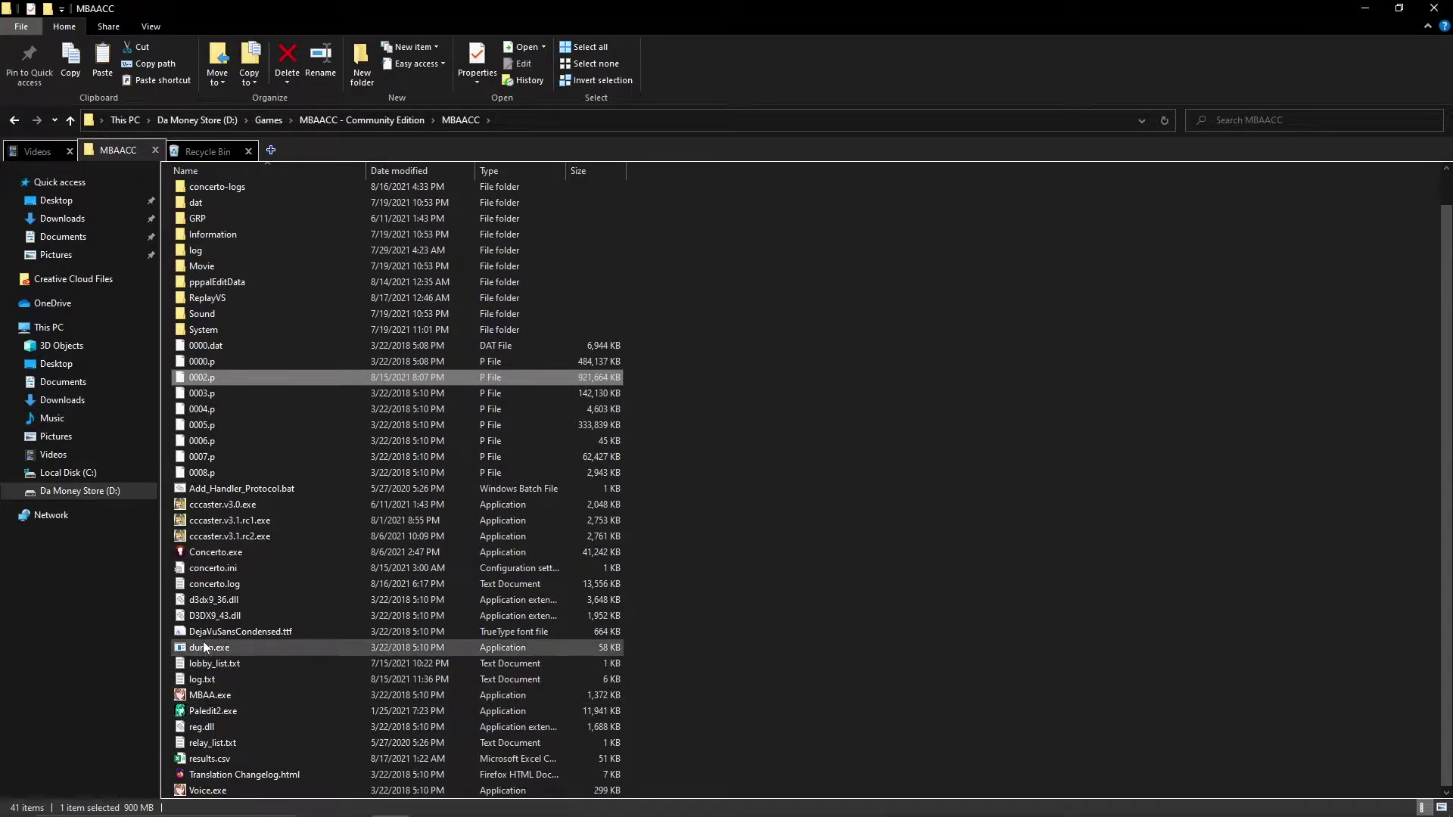
Copy dump.exe from the Tools\File Extractor folder.
click(358, 121)
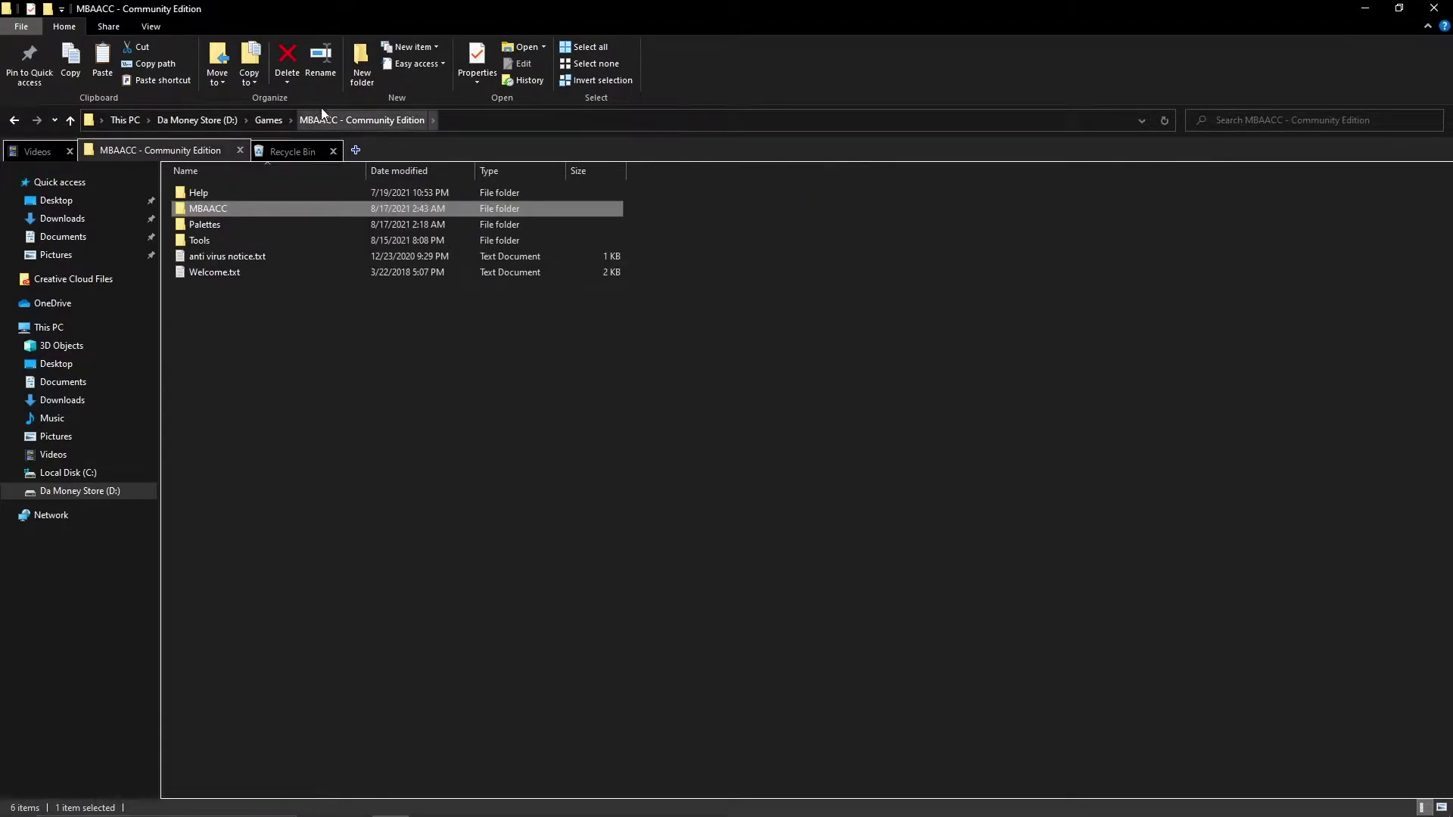
double_click(206, 239)
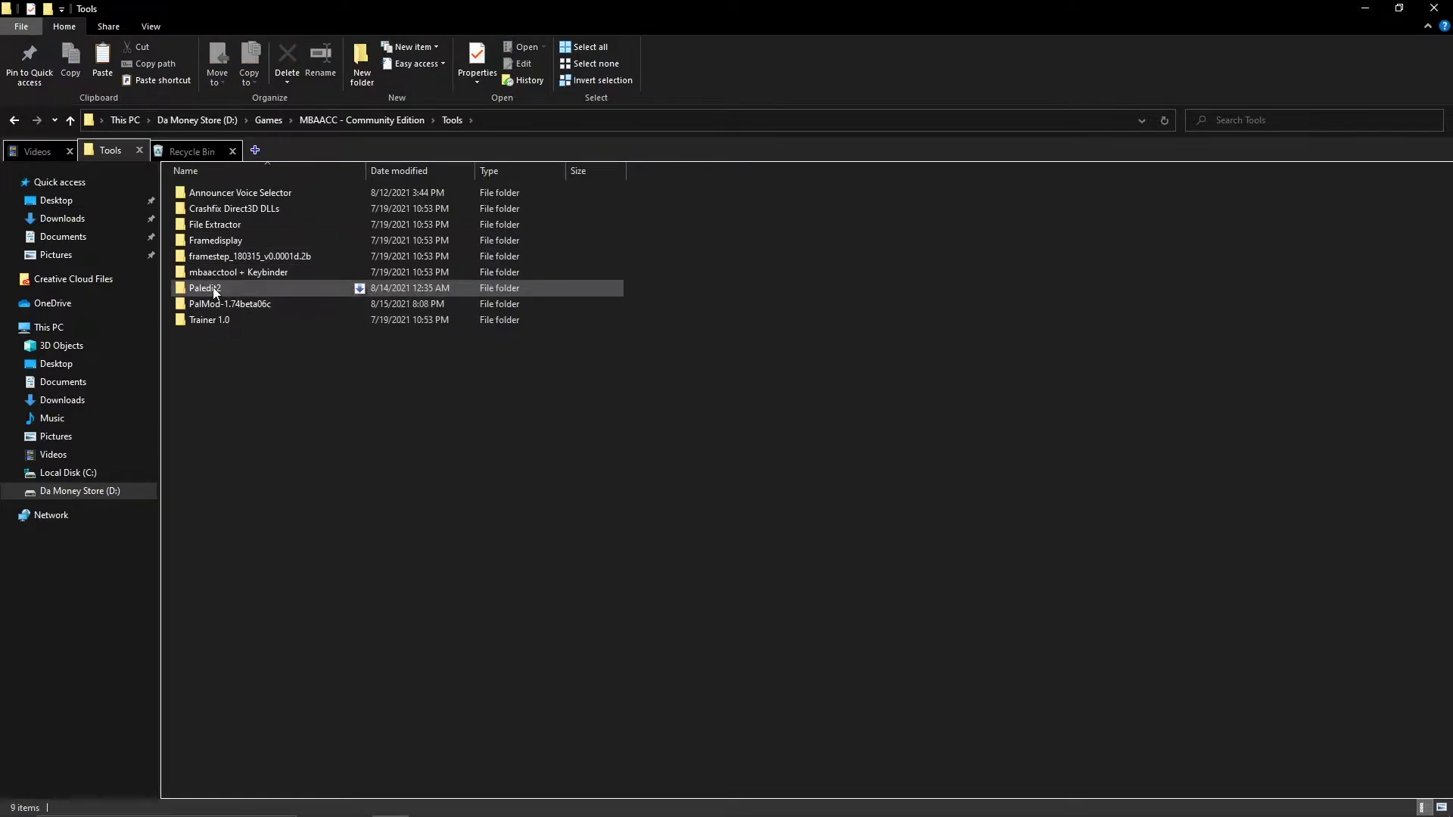
click(213, 226)
double_click(214, 225)
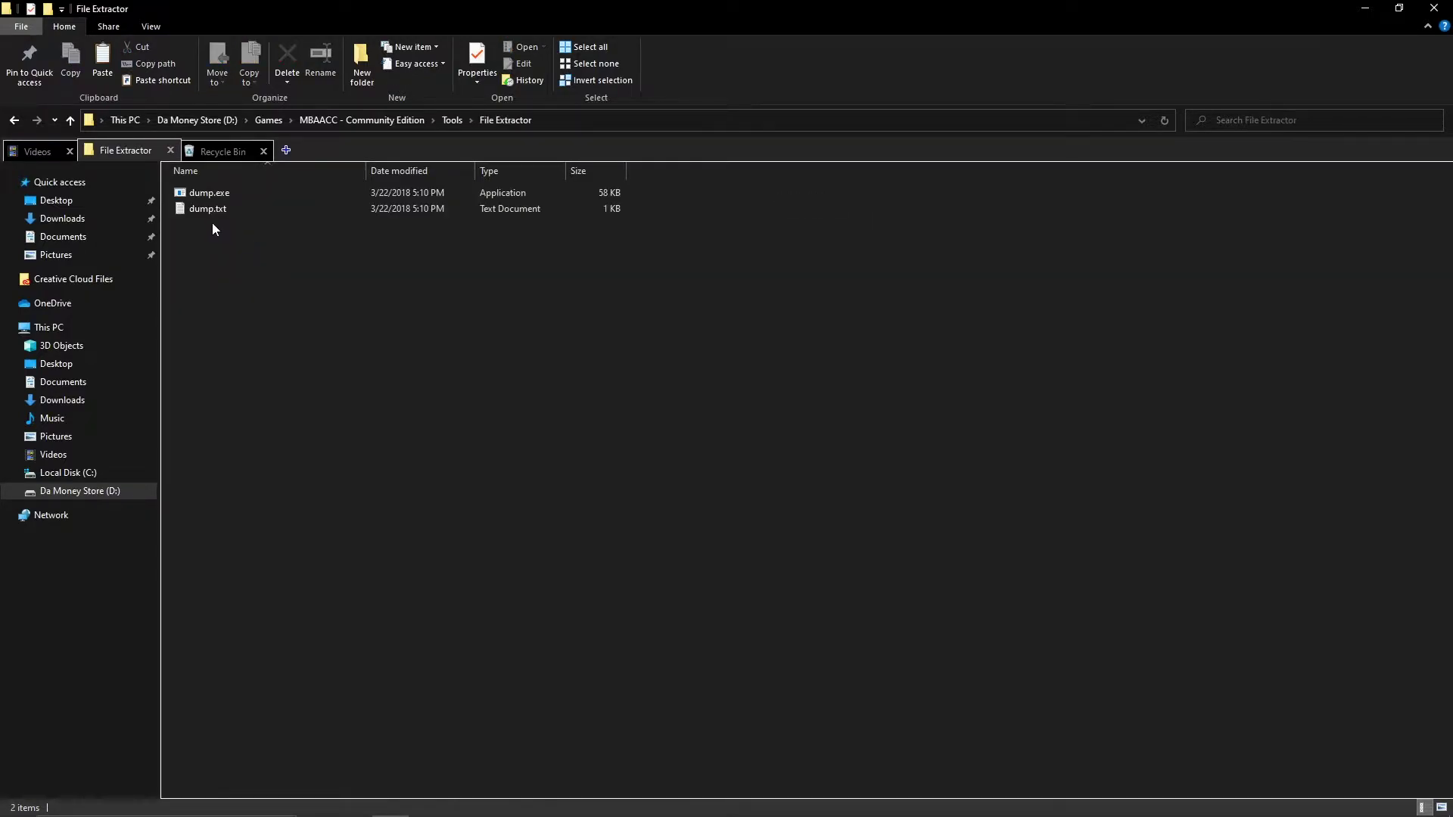
right_click(212, 191)
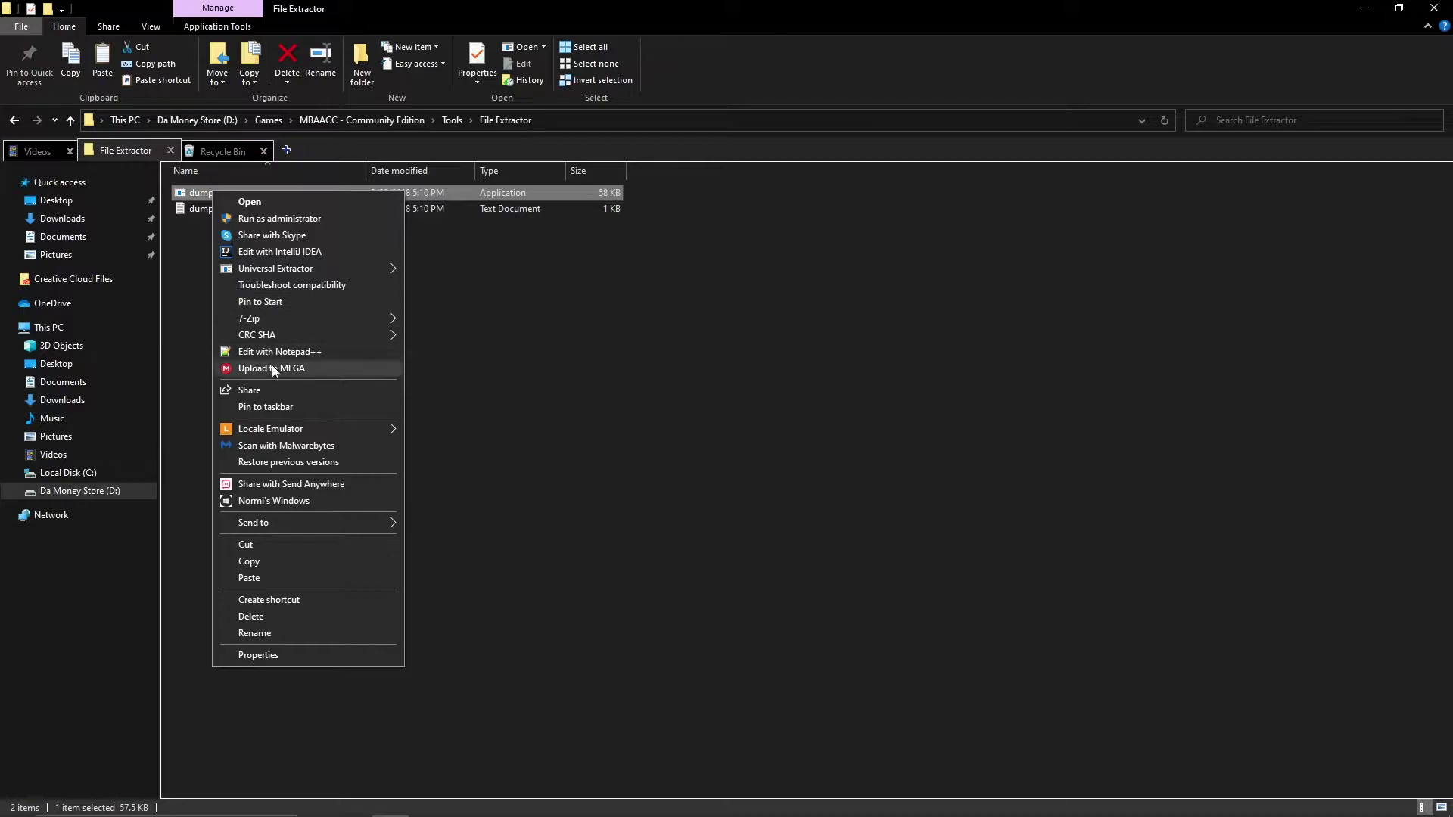
click(268, 561)
Paste dump.exe into the MBAACC folder, replacing the existing copy.
click(453, 120)
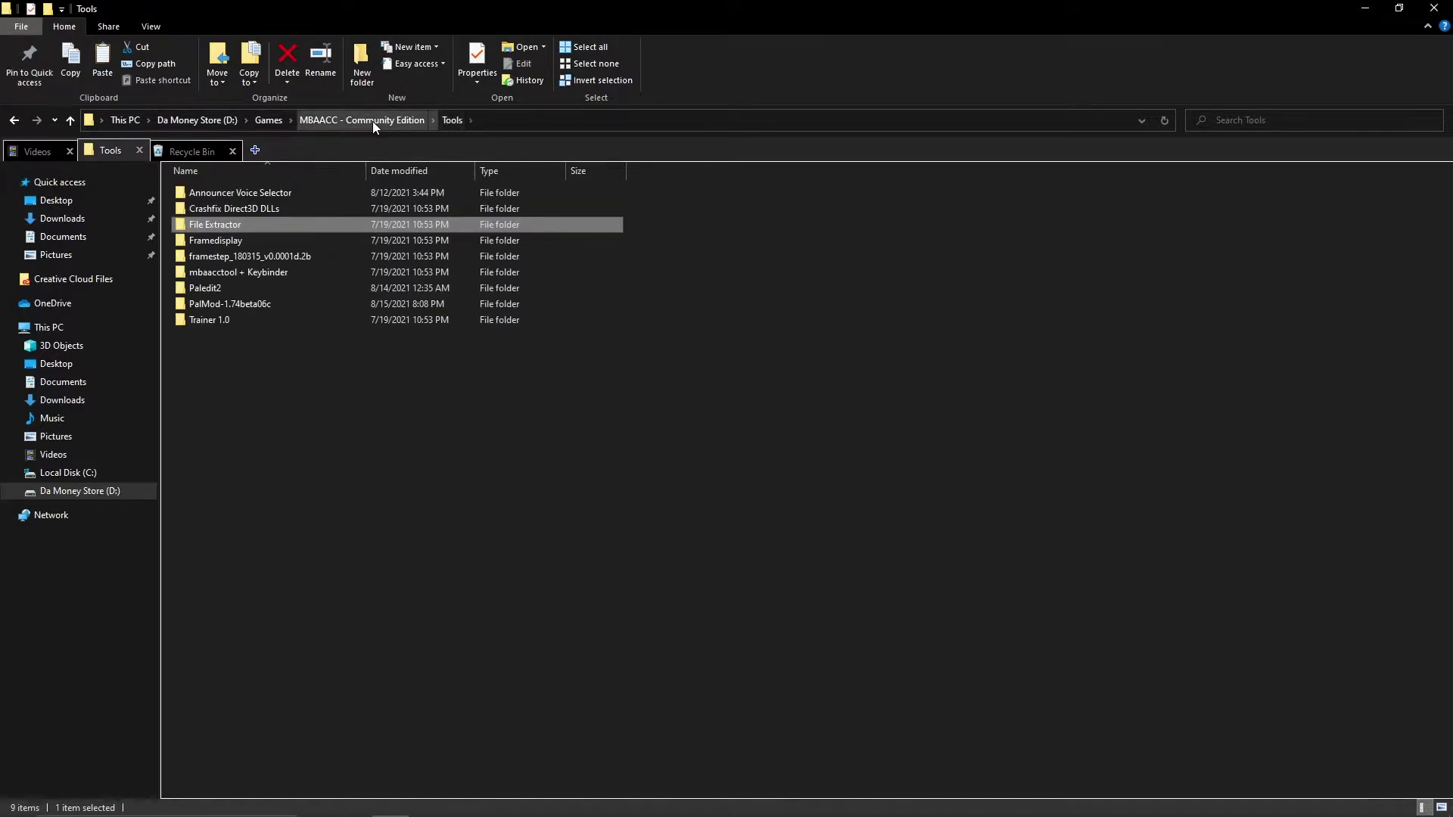
click(372, 120)
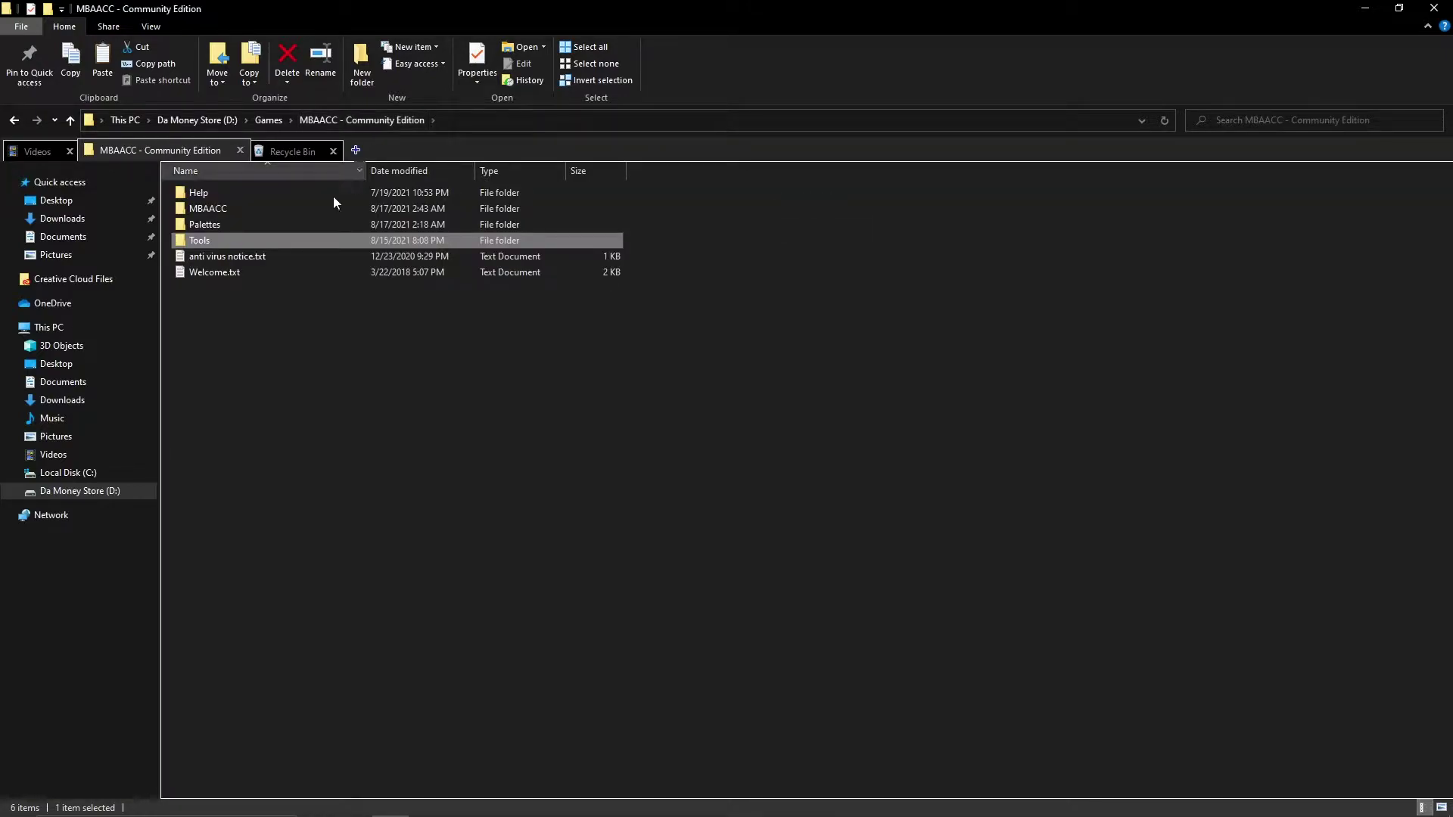
double_click(253, 210)
right_click(875, 346)
click(936, 453)
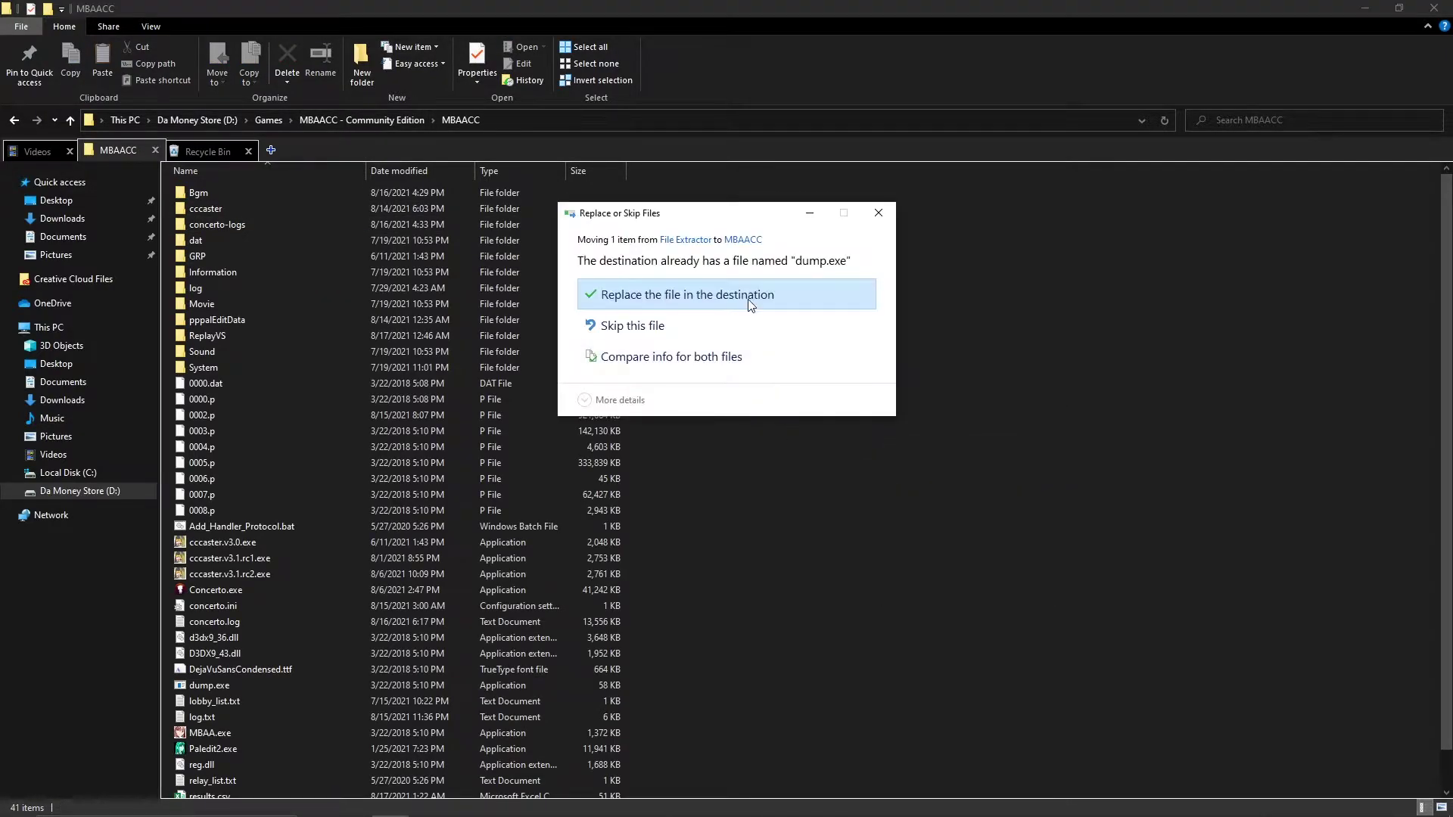
click(752, 290)
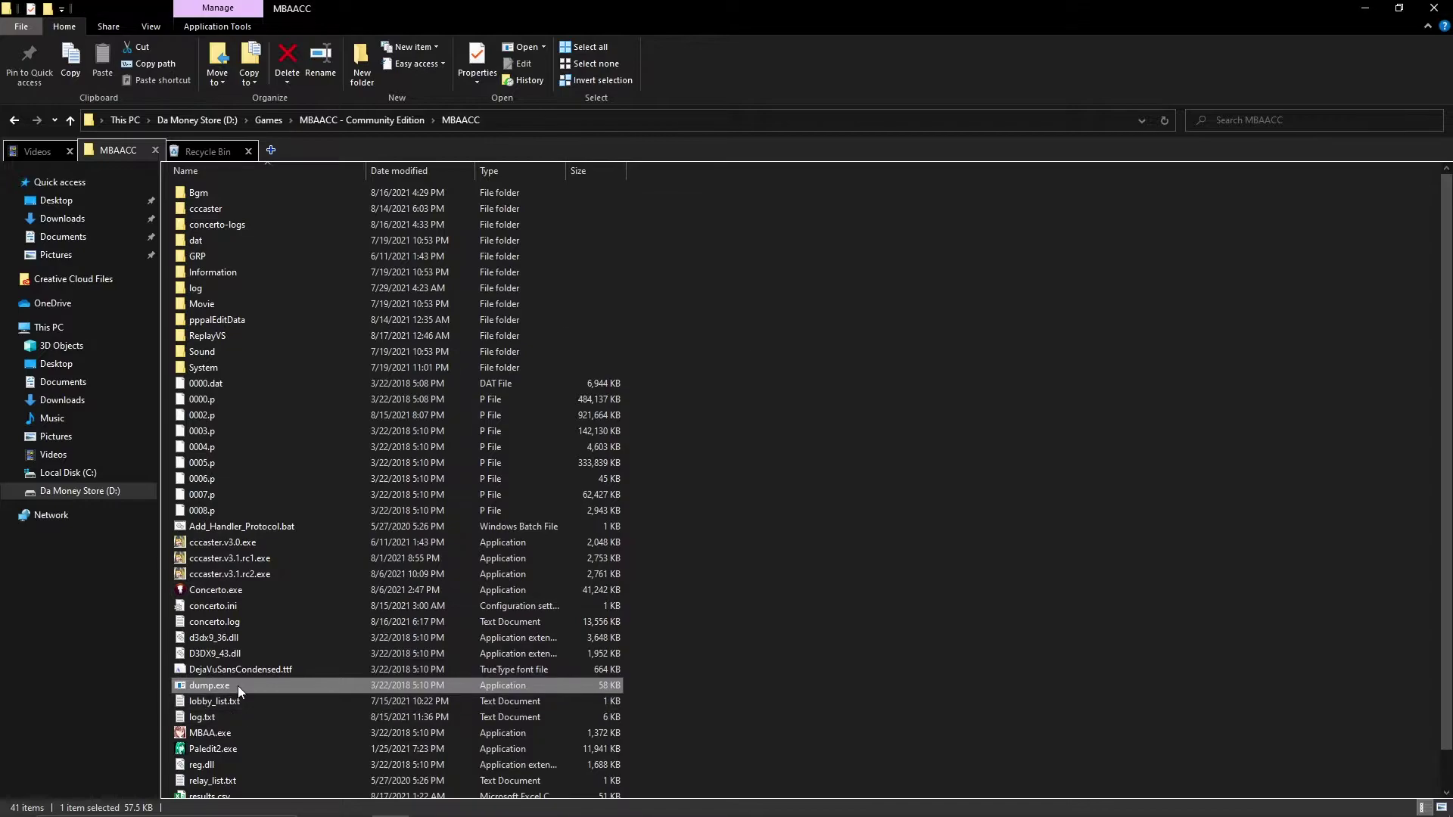
Extract 0002.p by dropping it onto dump.exe, creating an out folder.
scroll(1185, 460, down, 1)
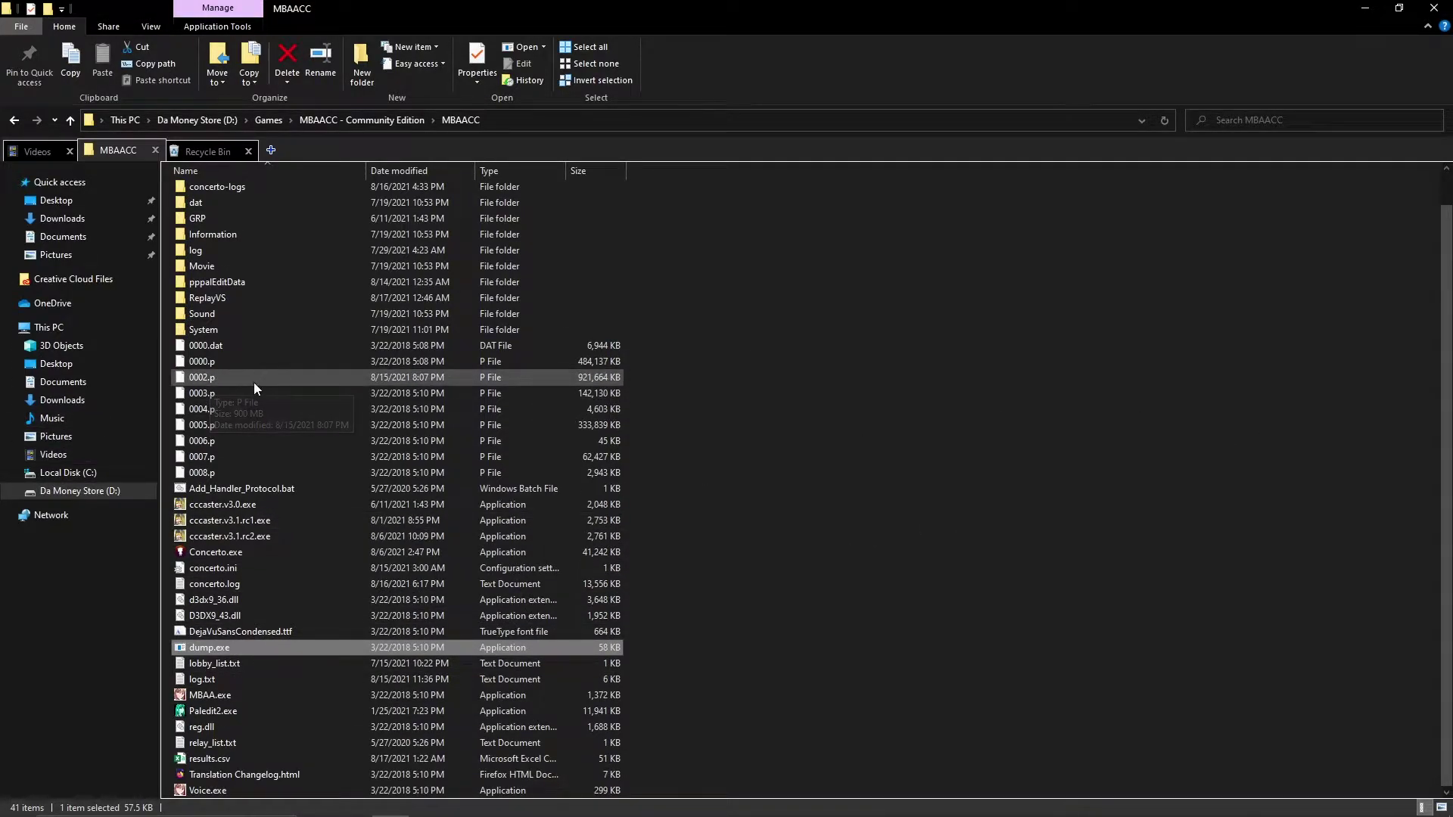
click(219, 383)
drag(211, 379, 229, 651)
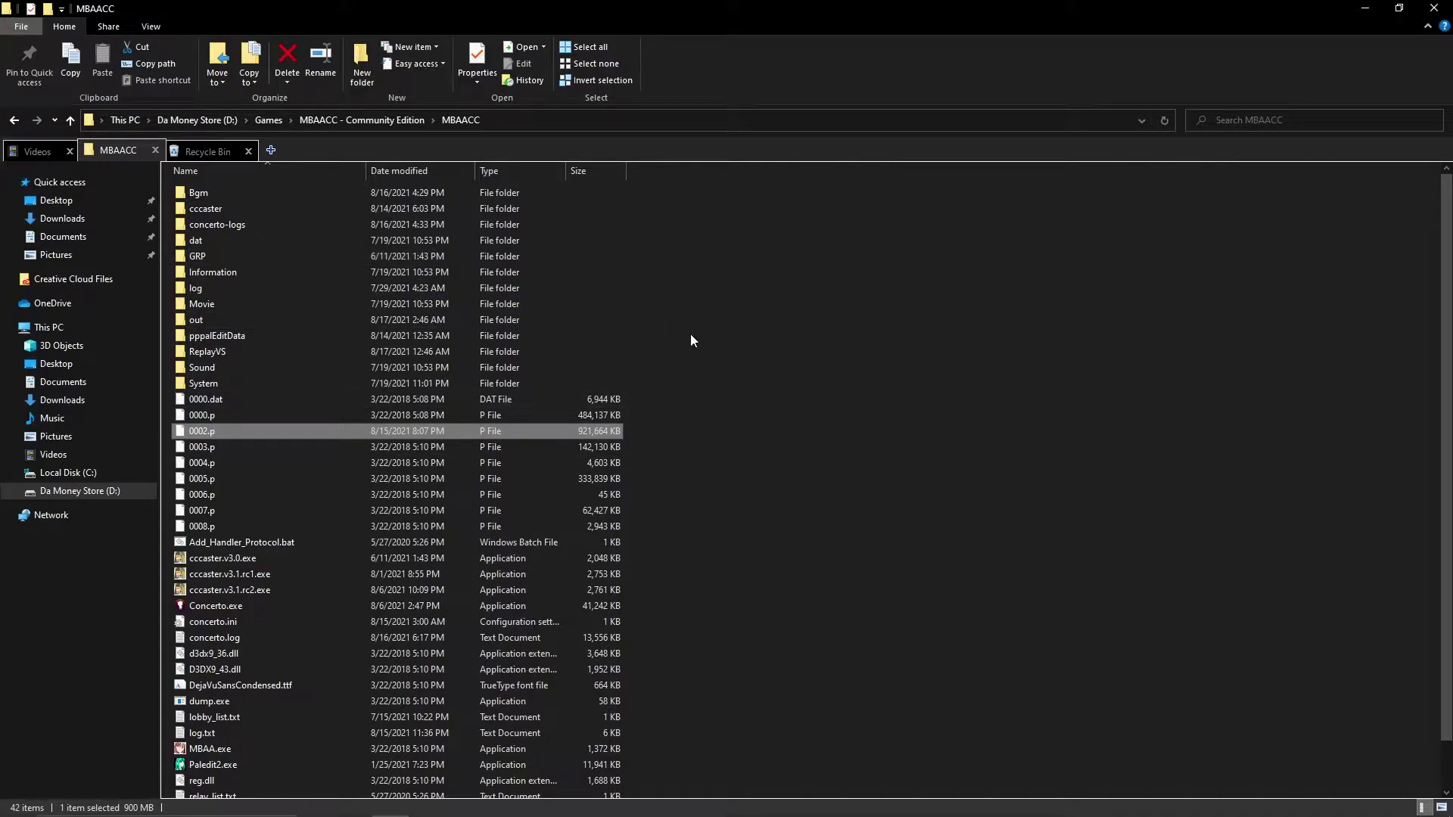
Move the extracted data folder from out up into MBAACC.
double_click(198, 322)
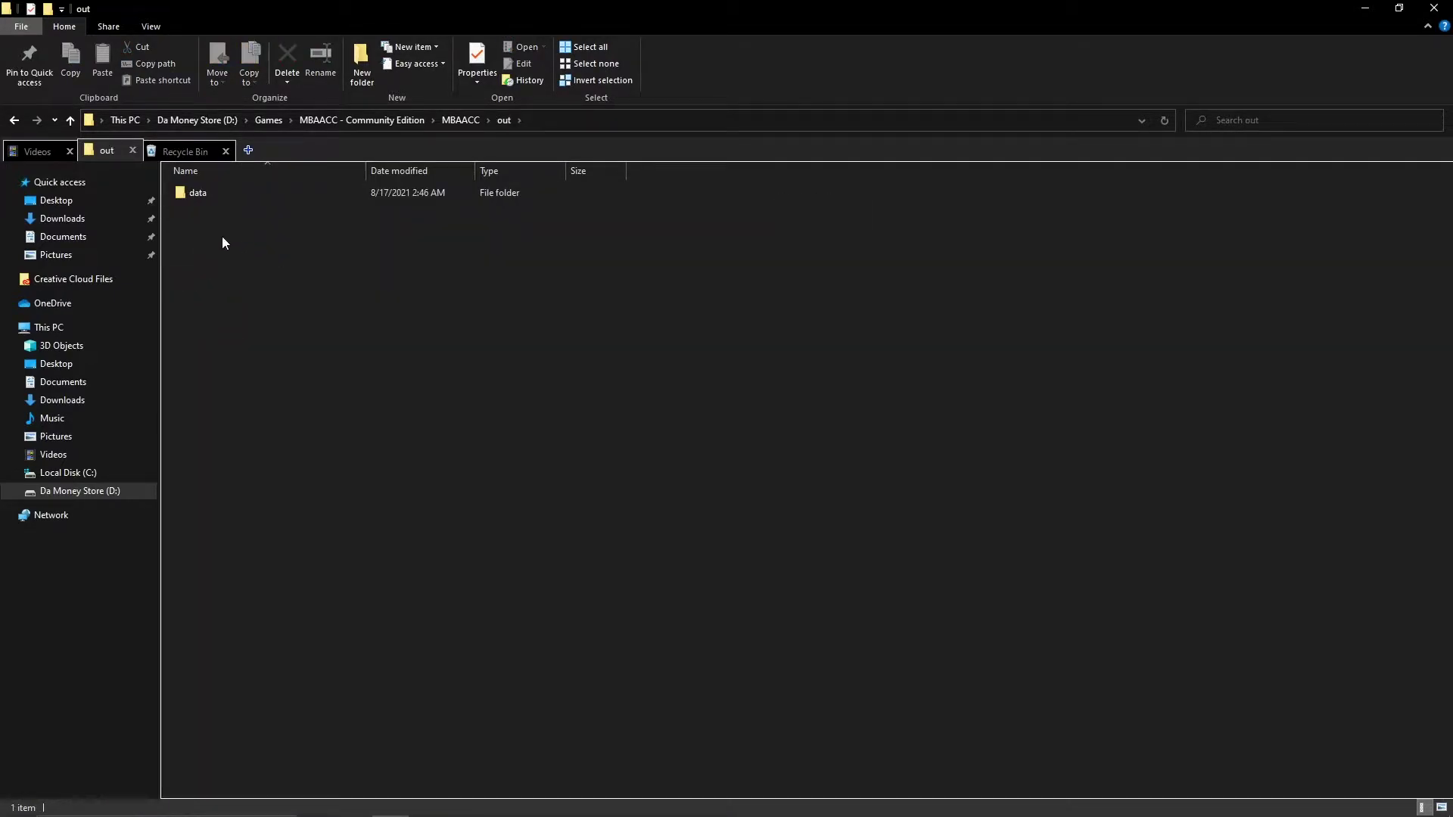
click(279, 193)
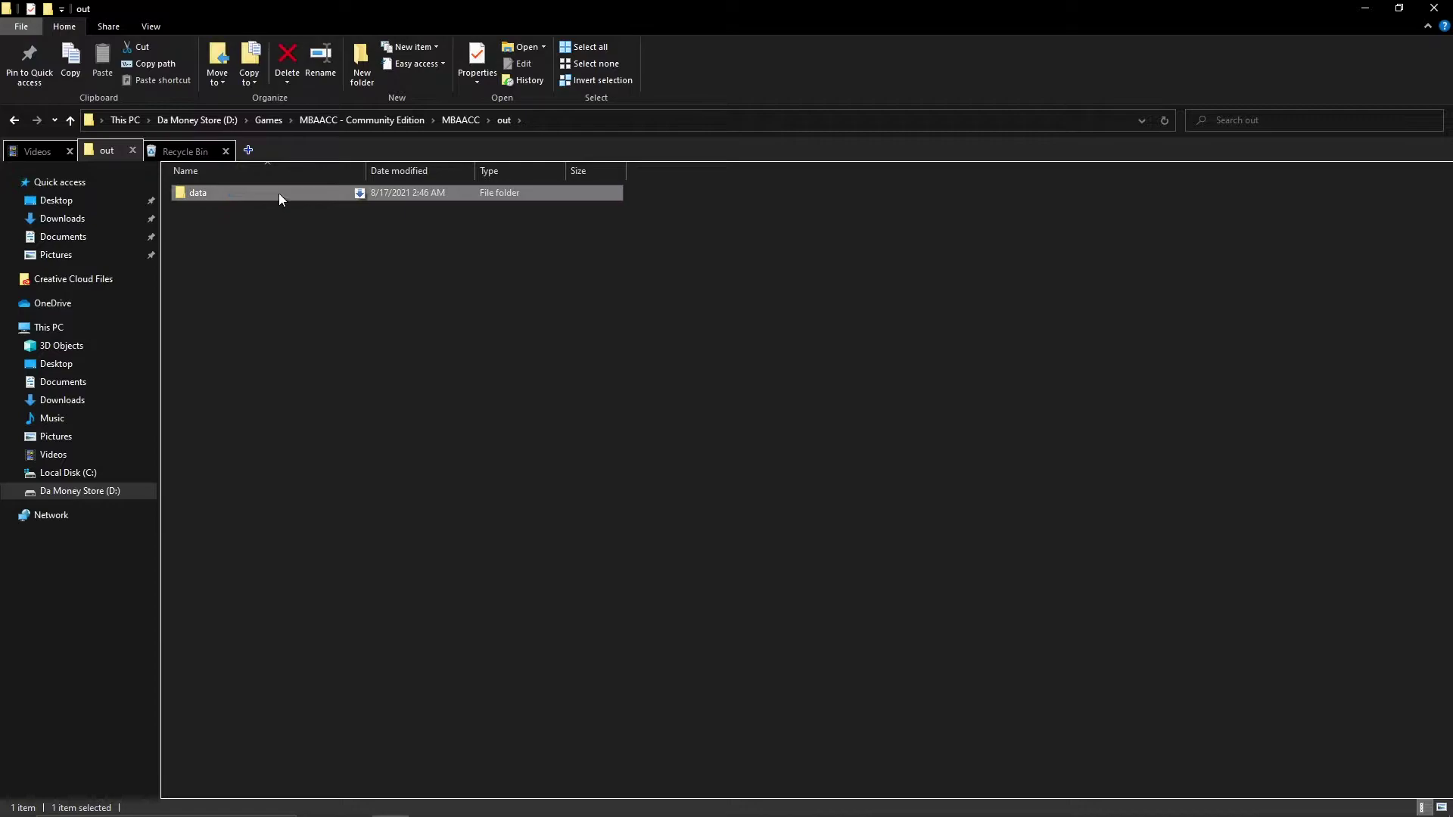
drag(279, 193, 457, 121)
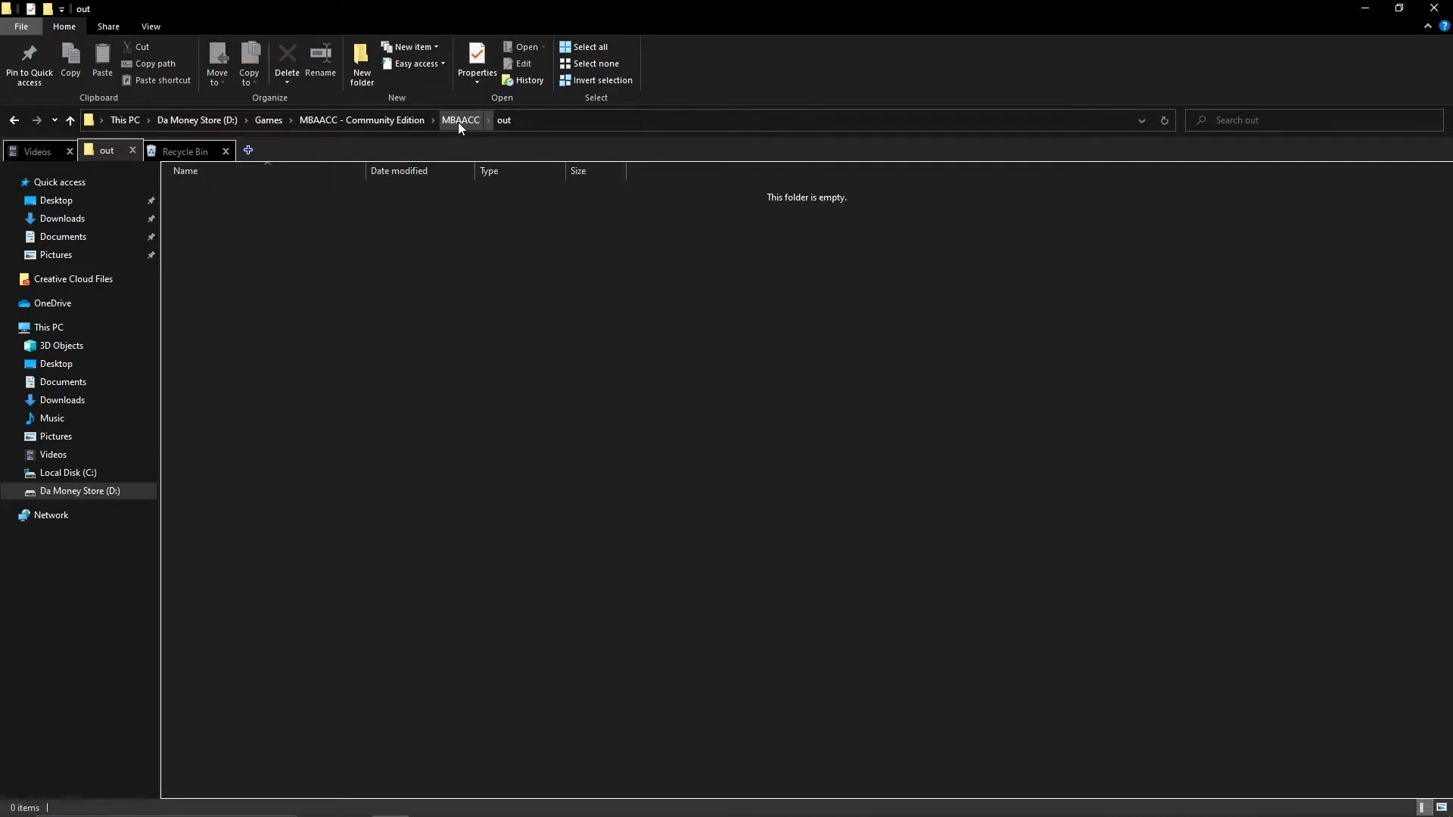
click(459, 121)
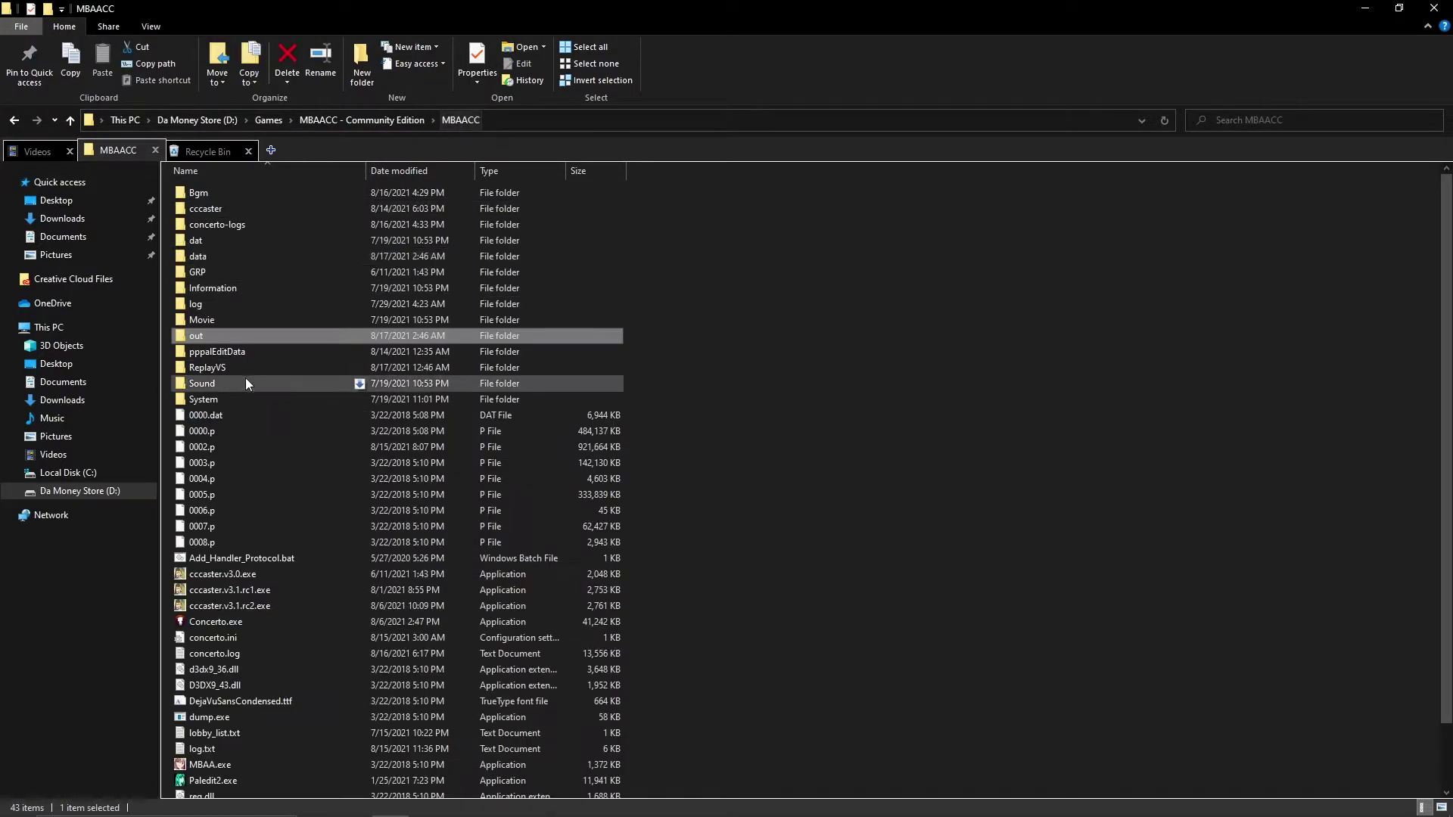
Delete the empty out folder and check the files inside data.
click(287, 67)
click(779, 475)
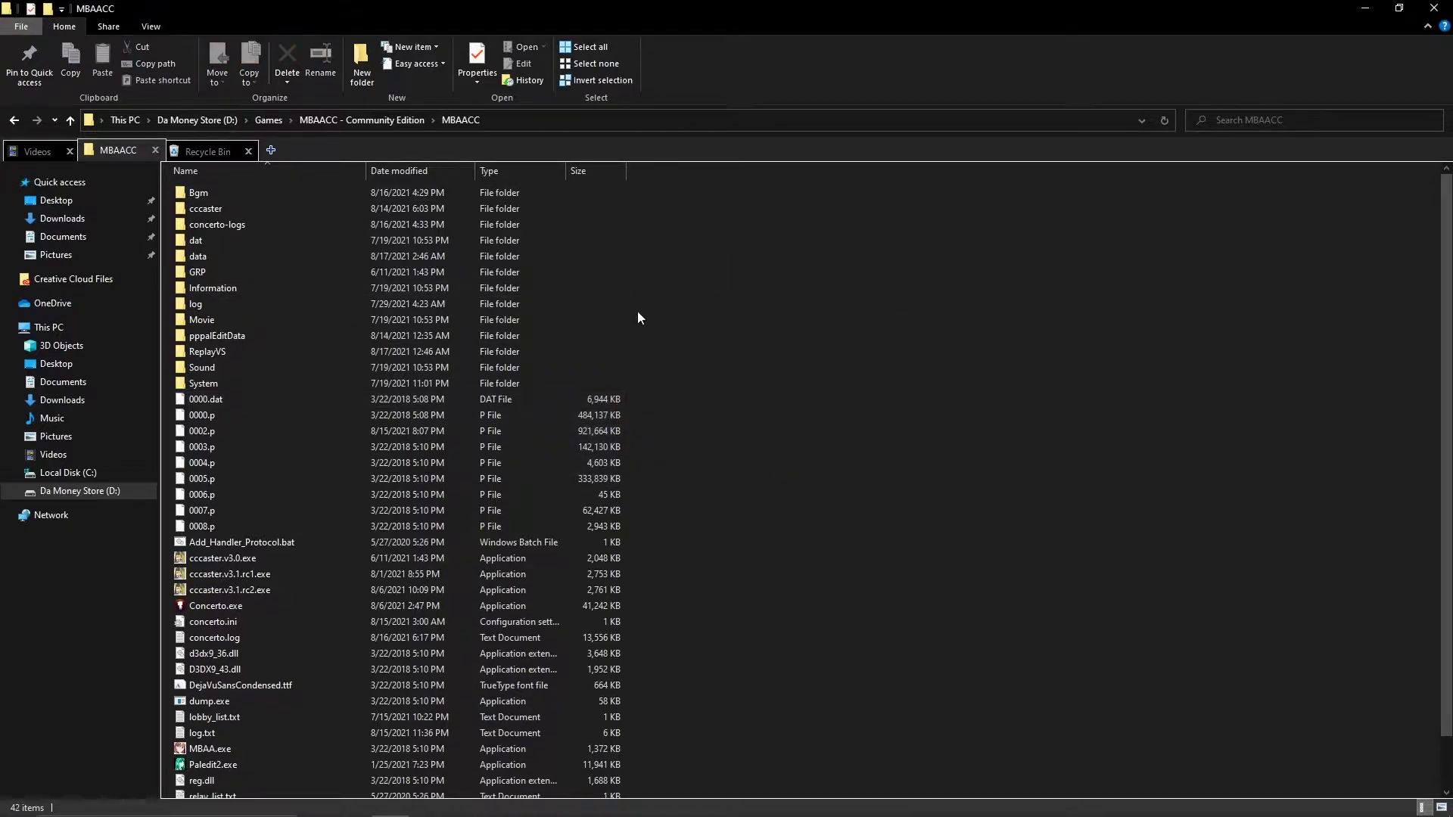
double_click(224, 254)
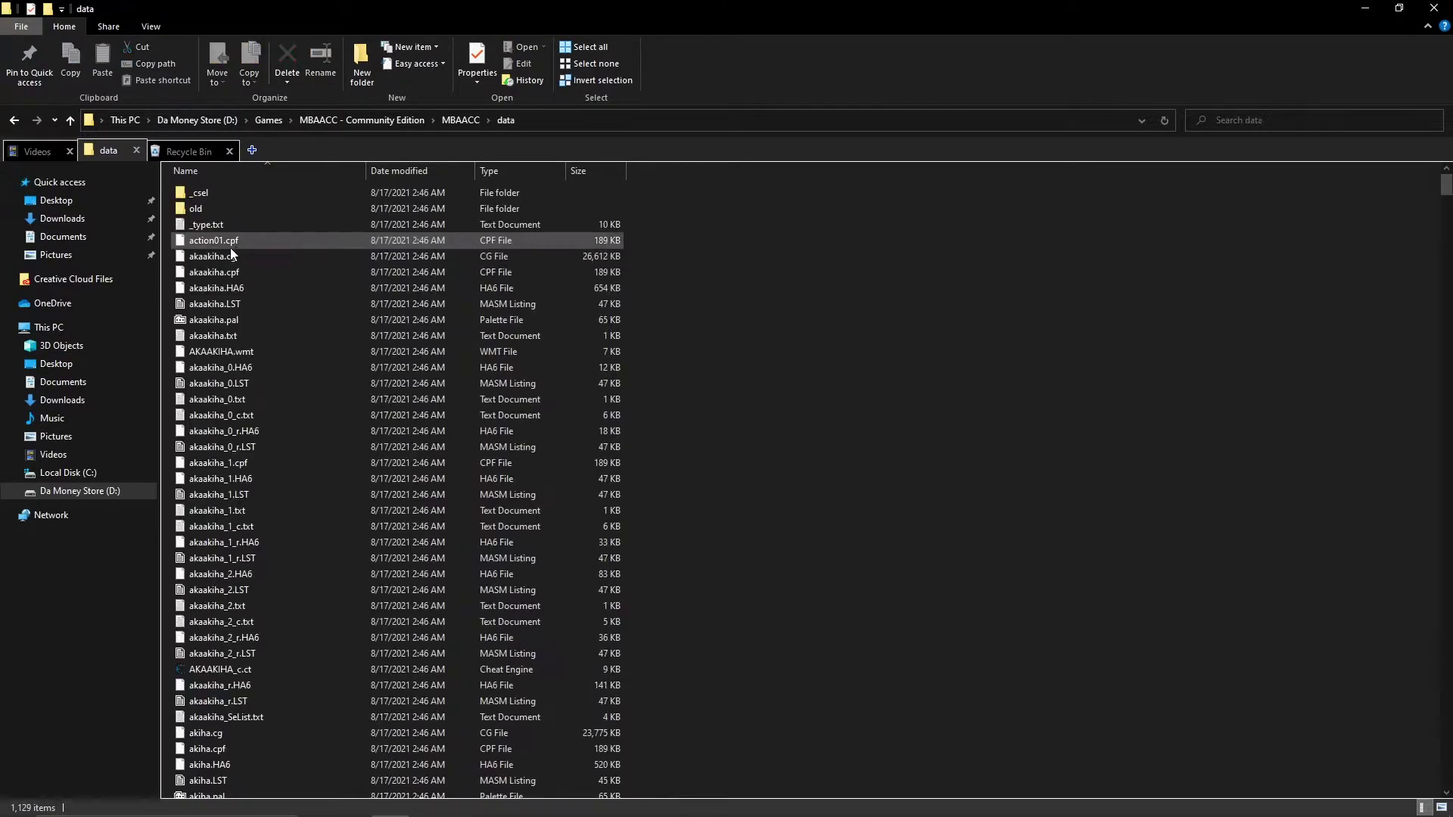
scroll(432, 284, down, 19)
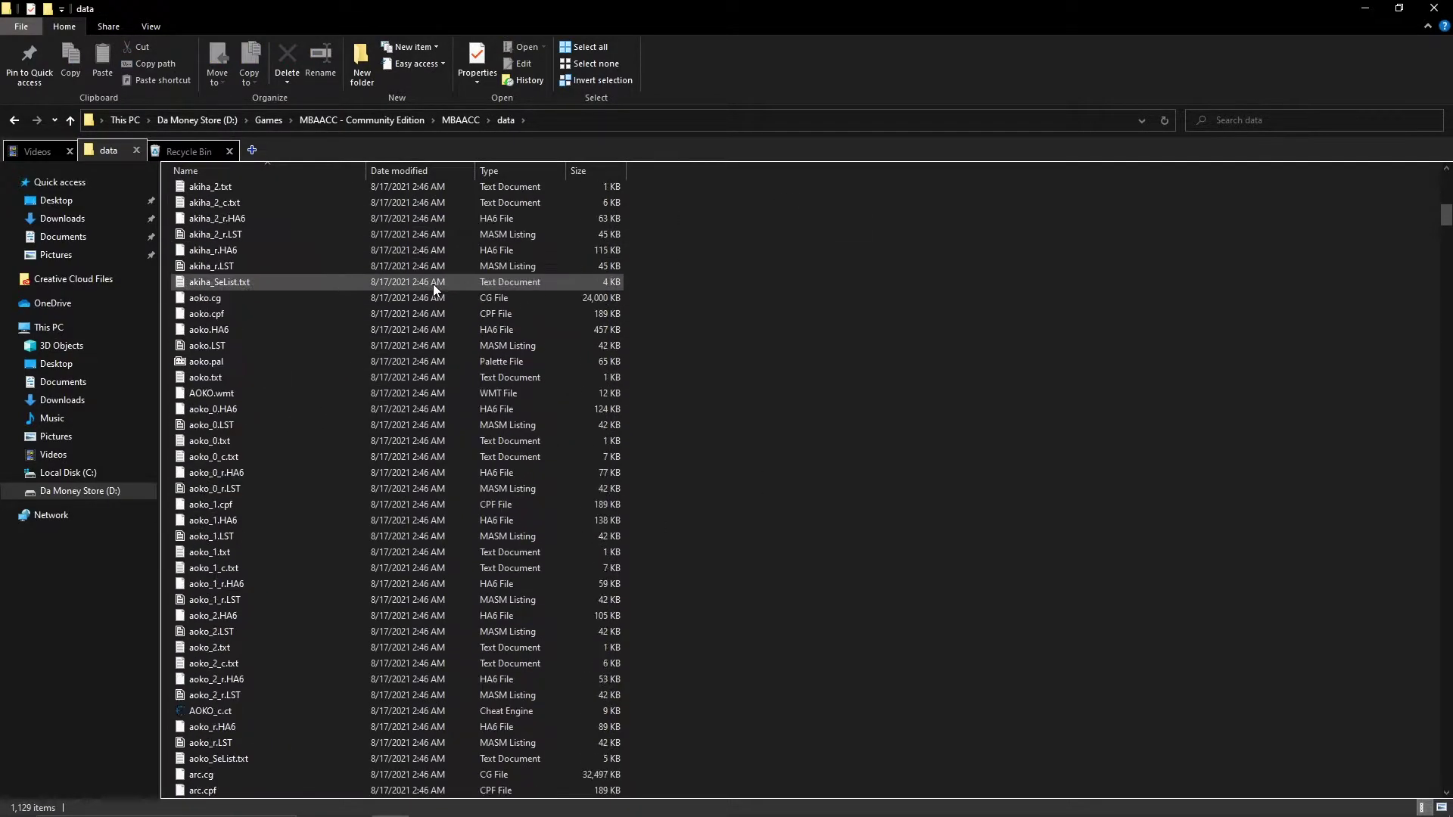
key(alt+Up)
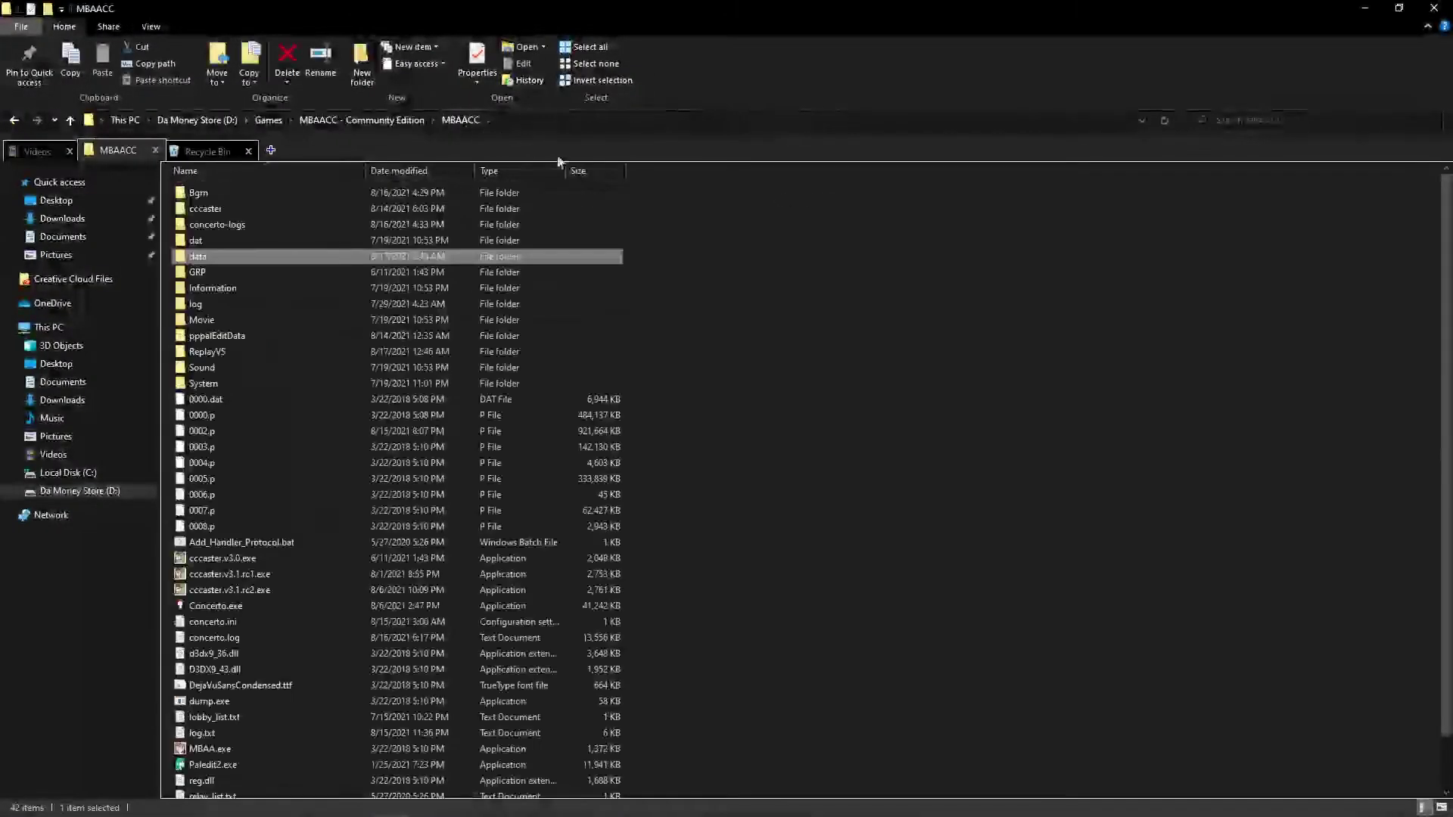
Move the 0002.p archive into the data folder and return to MBAACC - Community Edition.
click(220, 430)
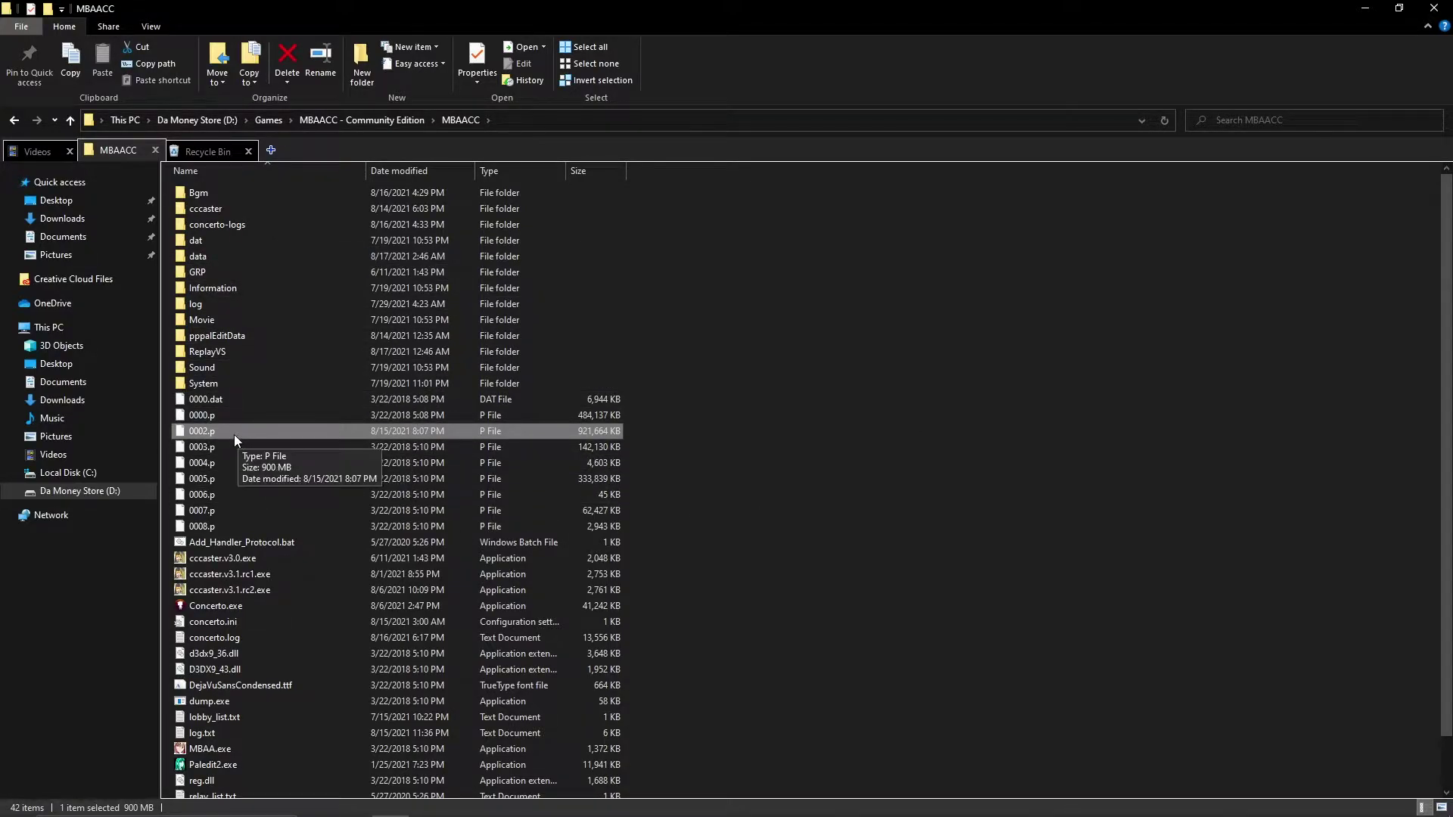
drag(233, 434, 233, 256)
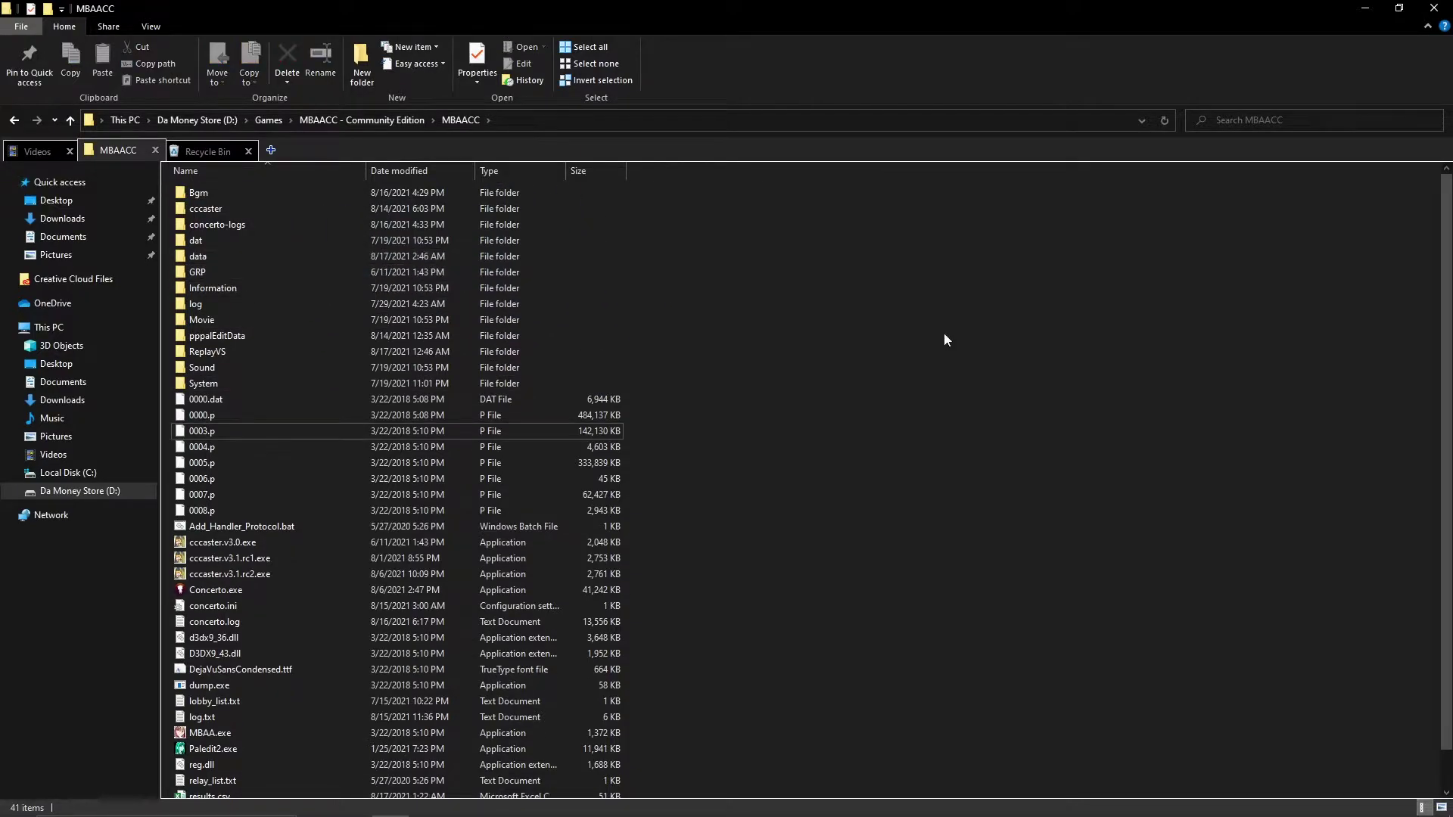
click(386, 129)
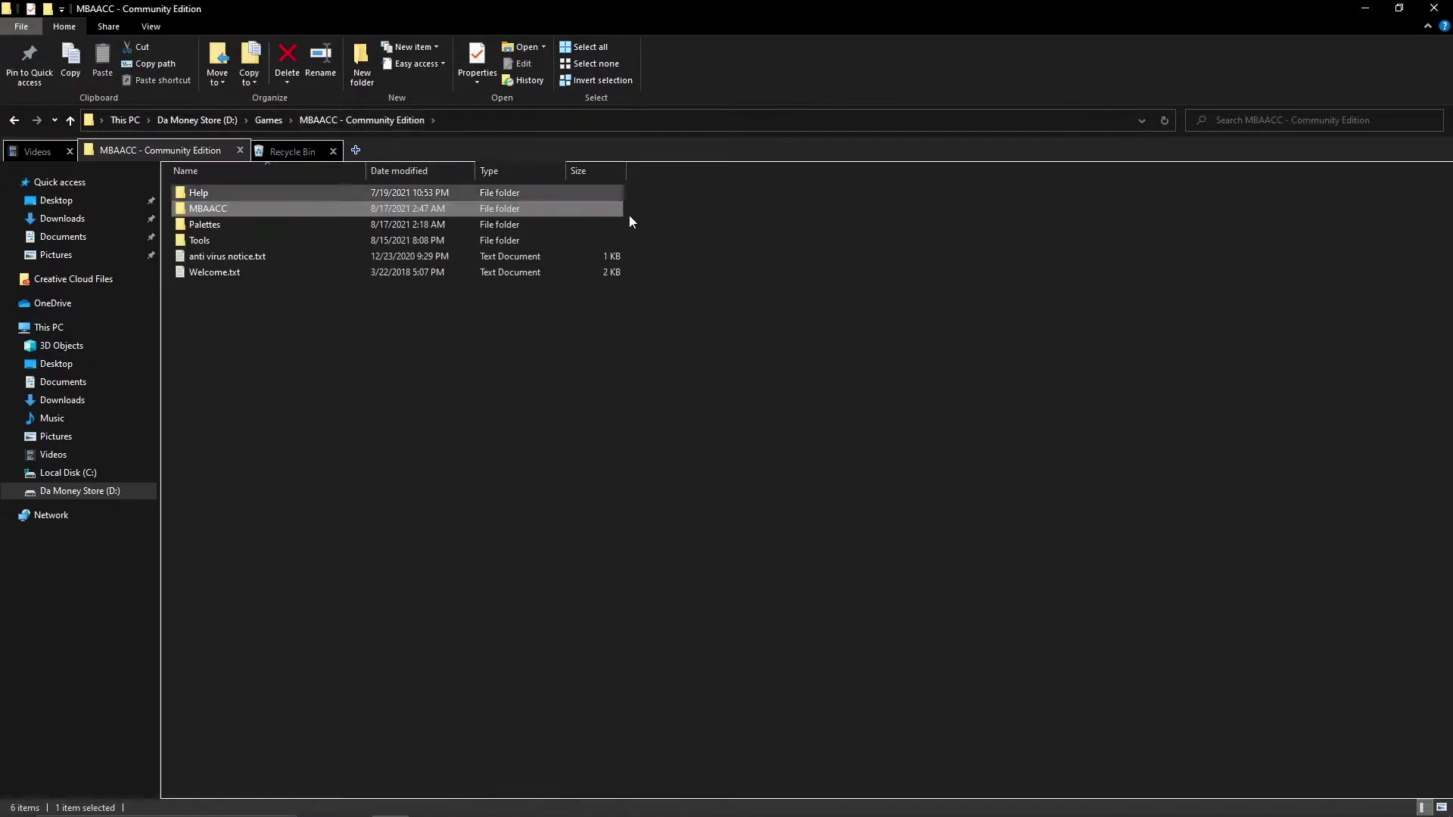
Launch PalMod.exe from Tools\PalMod-1.74beta06c.
double_click(259, 241)
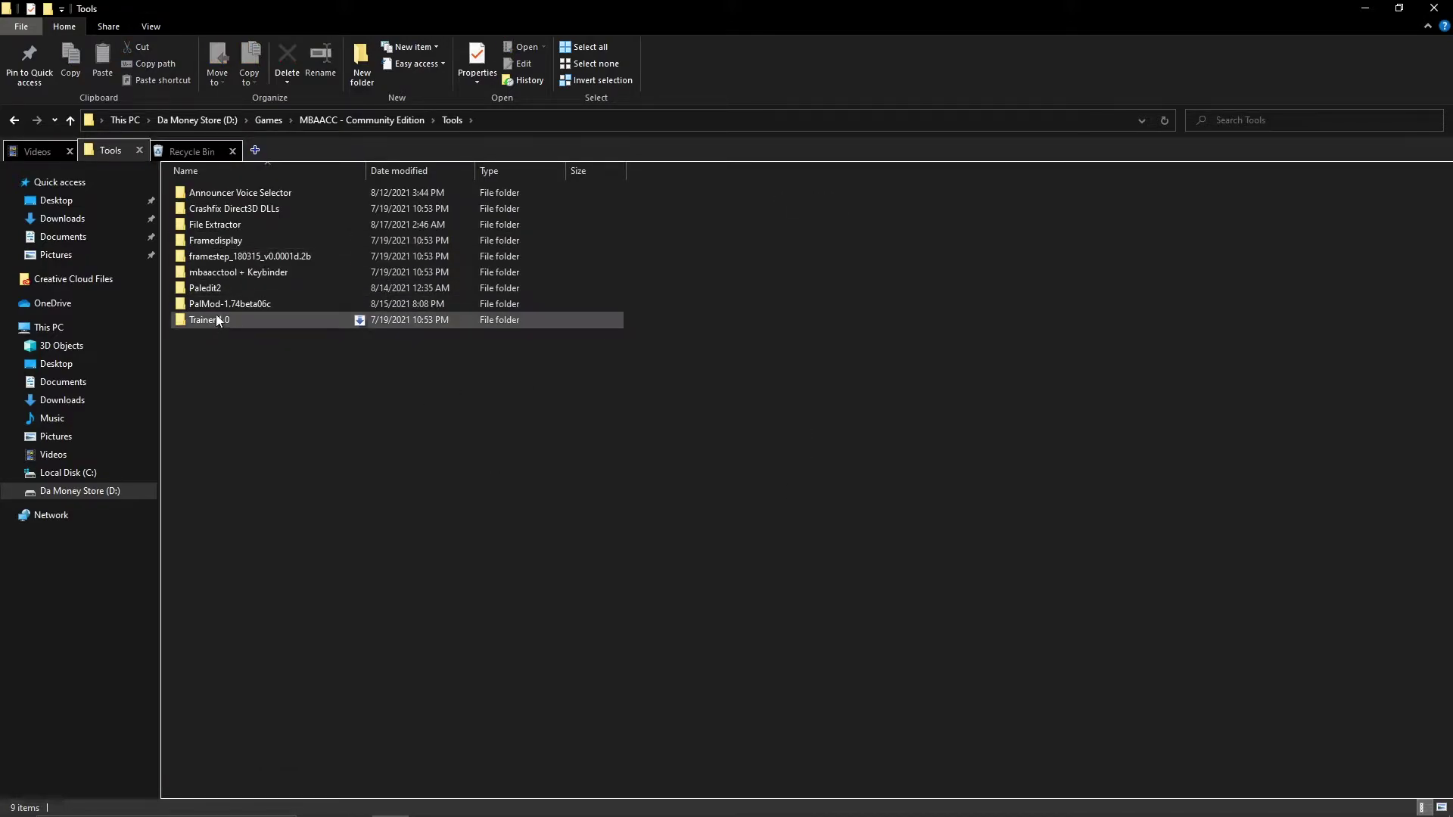
double_click(210, 306)
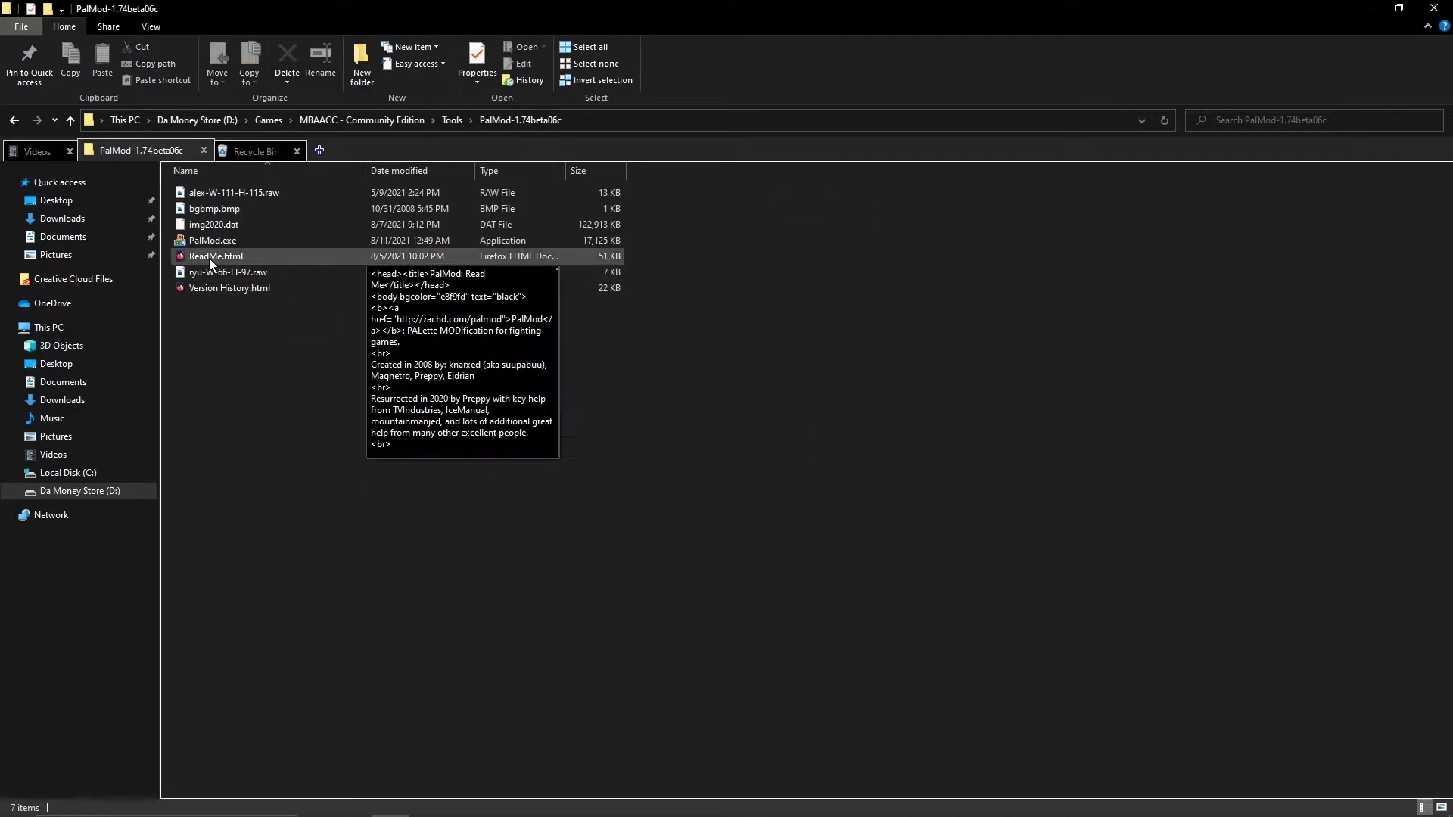
double_click(277, 242)
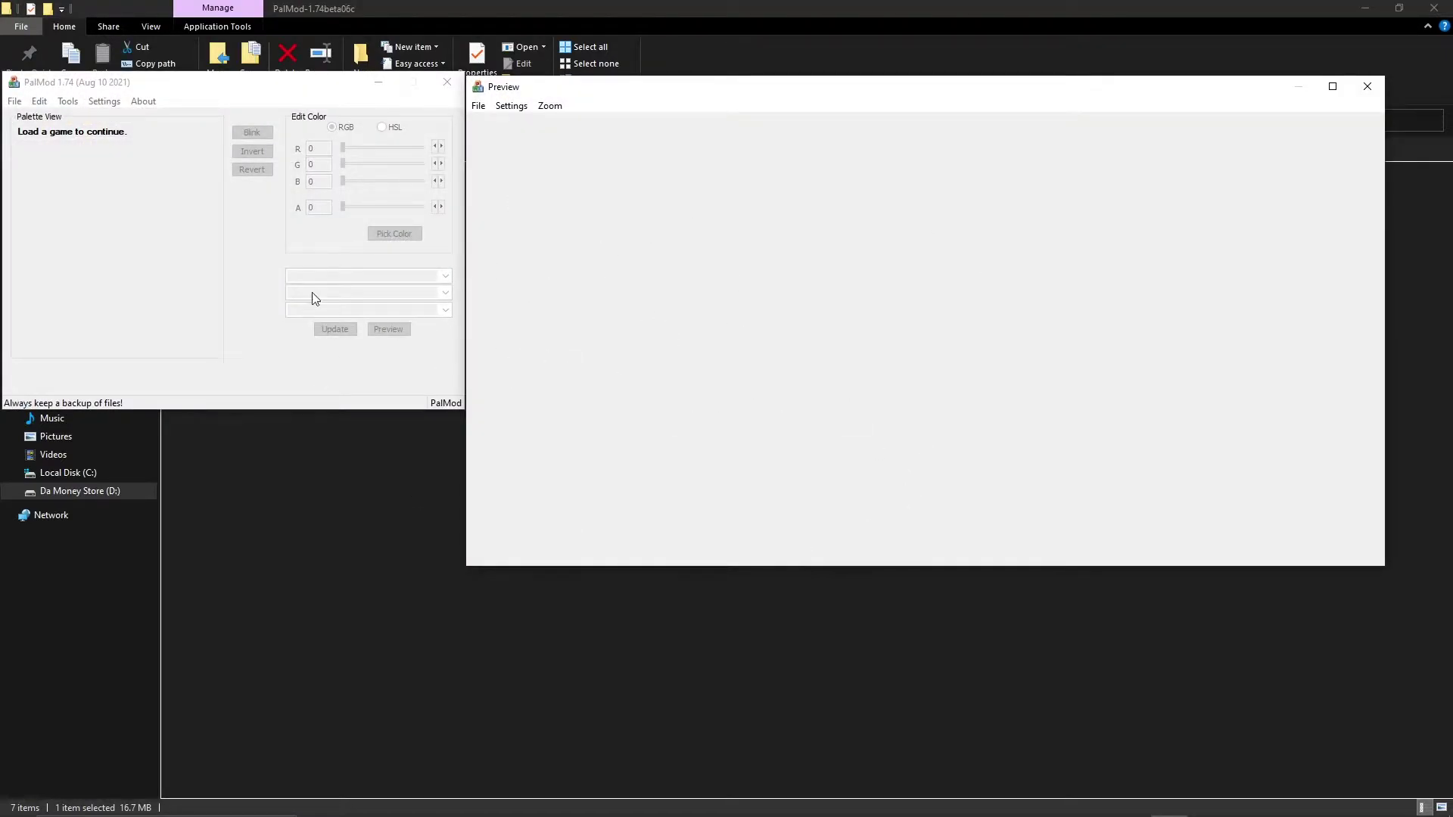
Load the MBAACC data folder as a Melty Blood AACC directory.
click(15, 101)
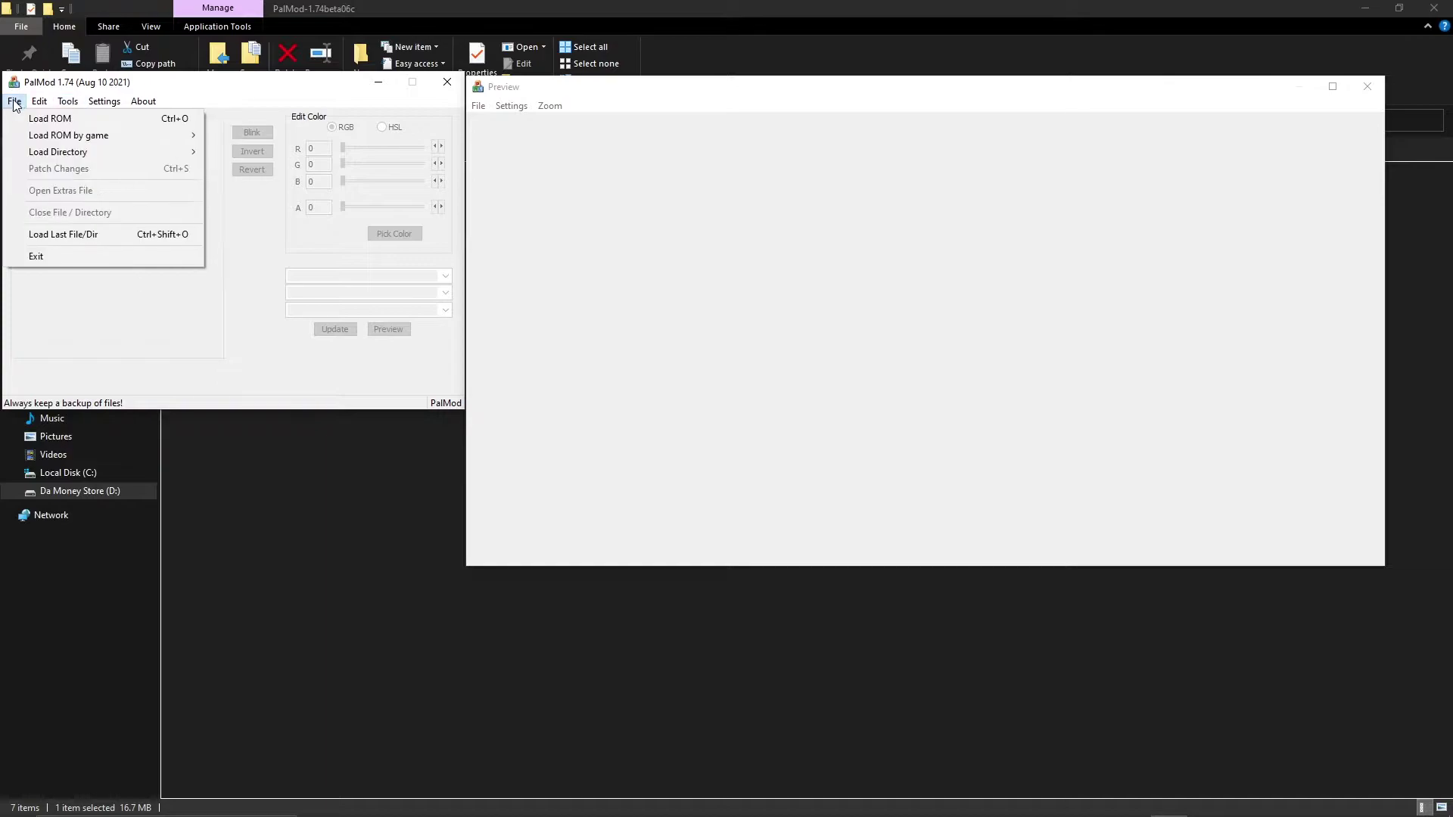
mouse_move(26, 139)
mouse_move(149, 152)
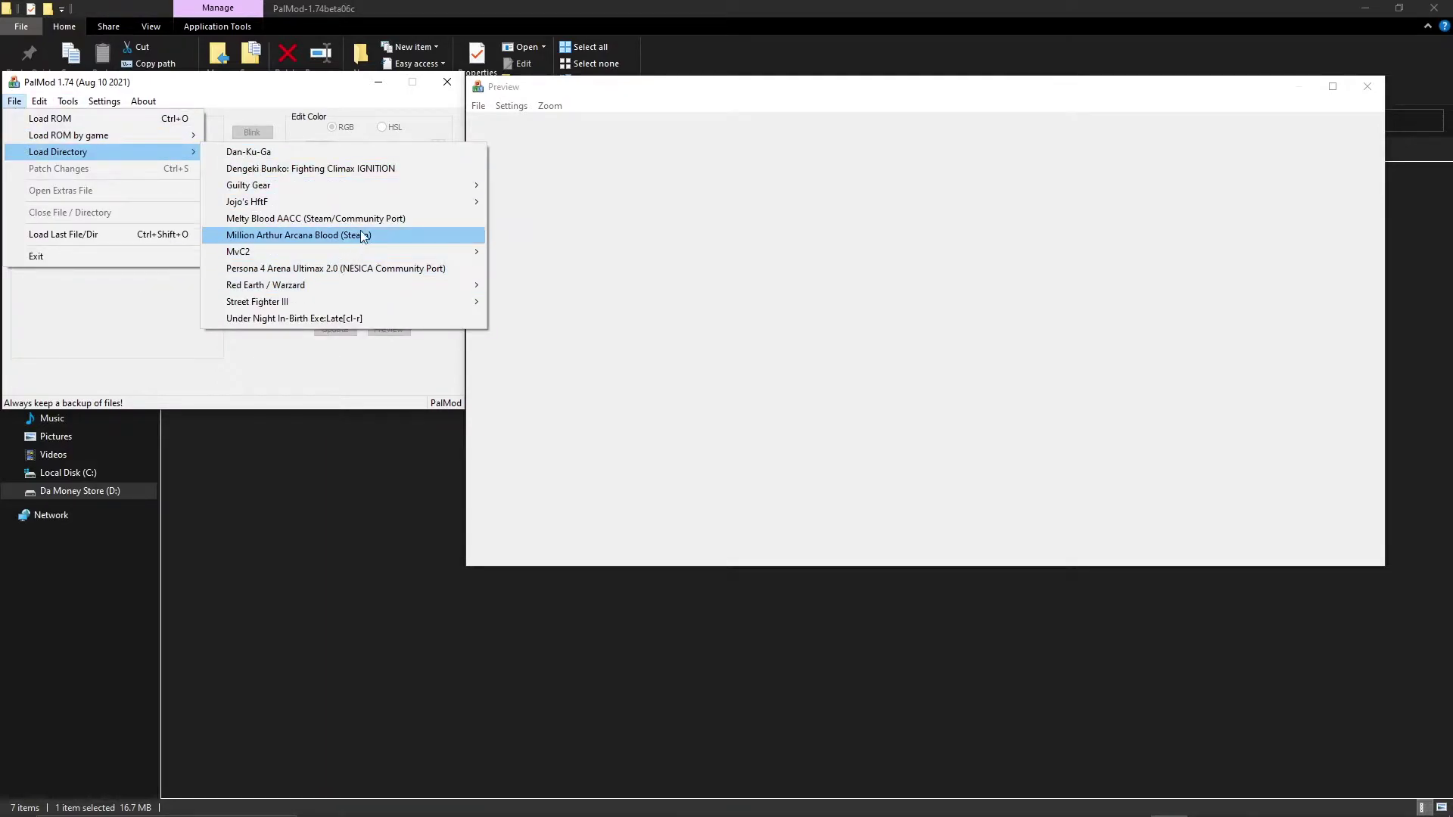
click(412, 218)
scroll(280, 248, down, 8)
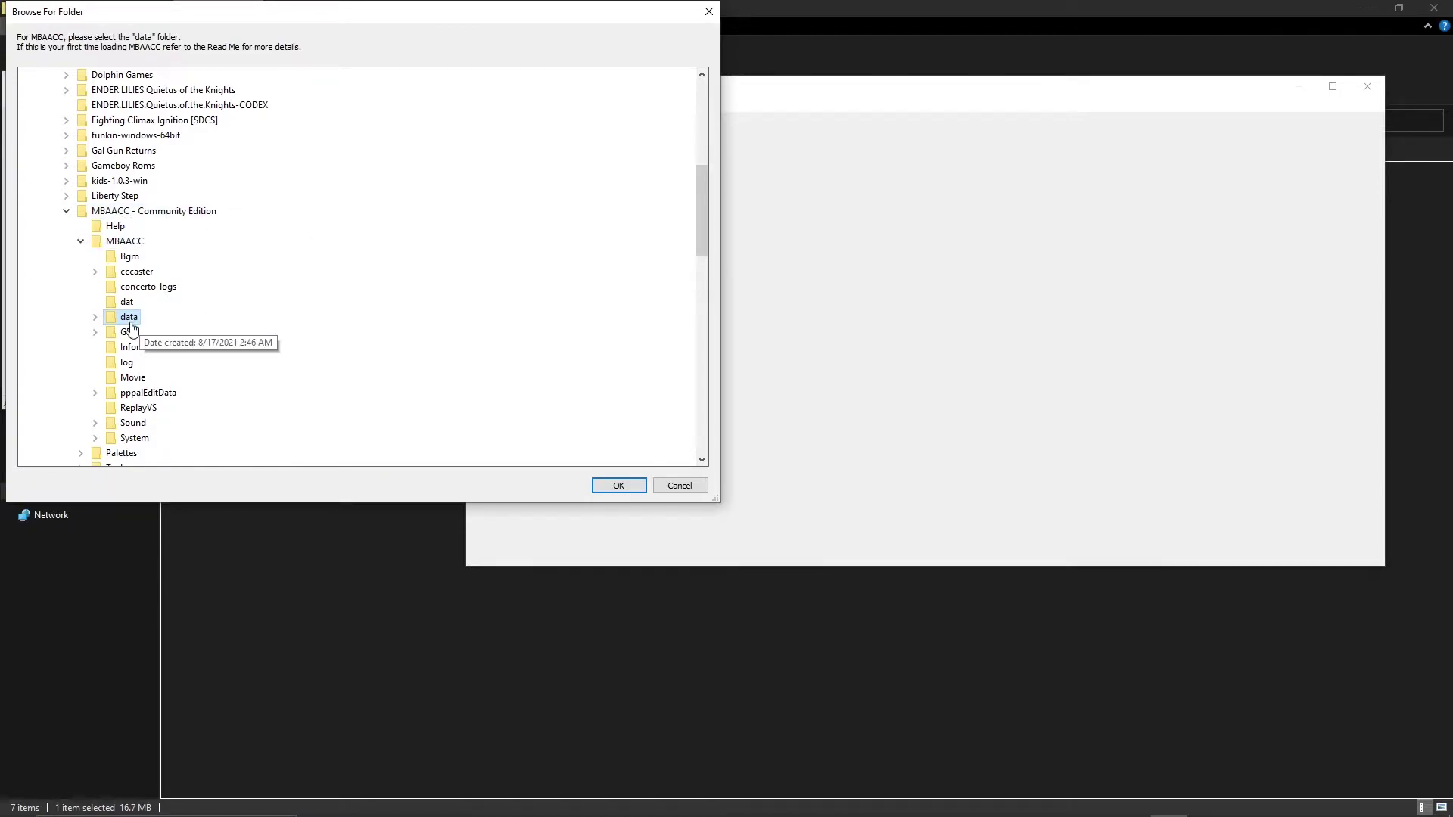
click(596, 483)
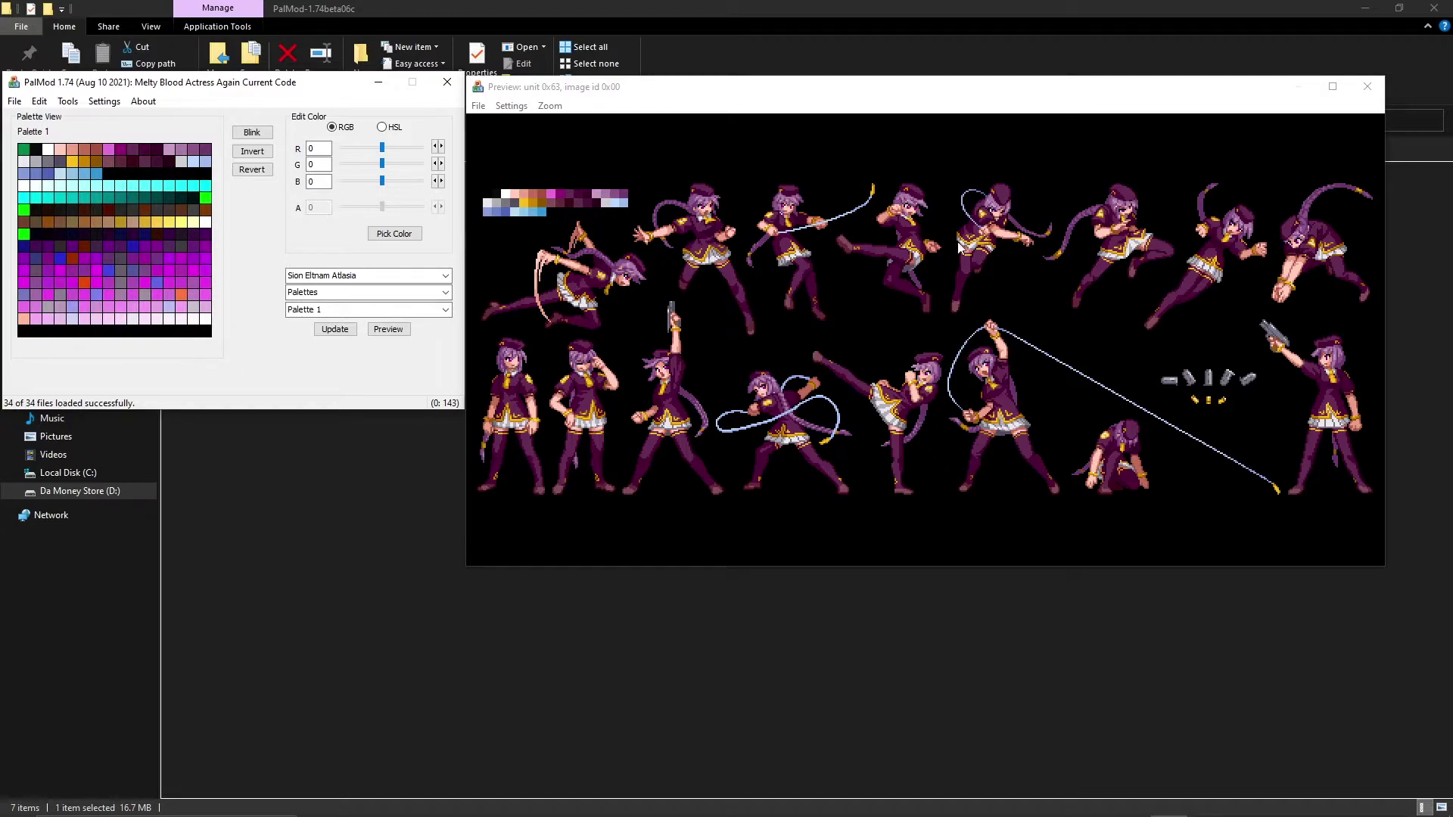
click(988, 146)
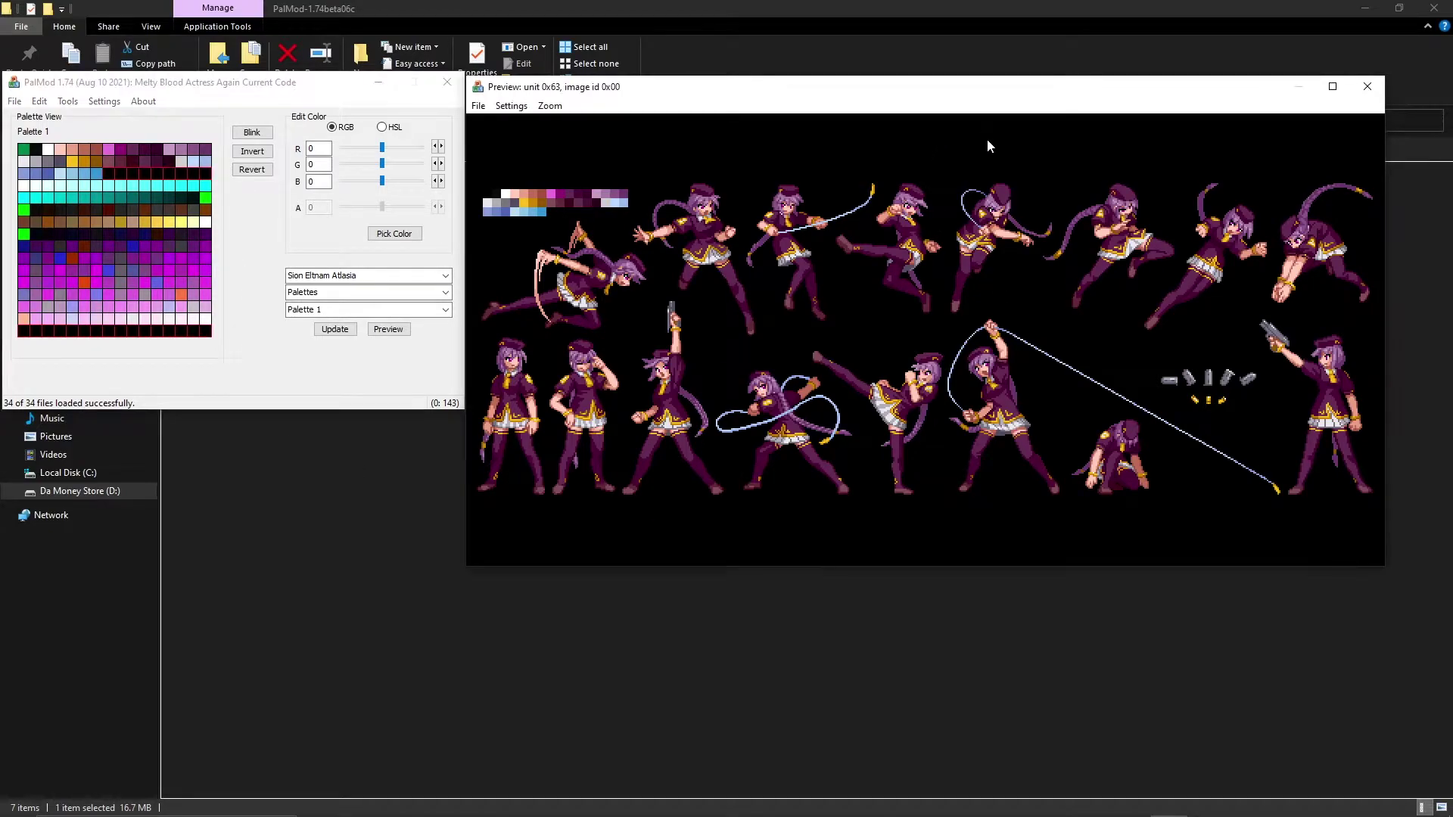
click(700, 231)
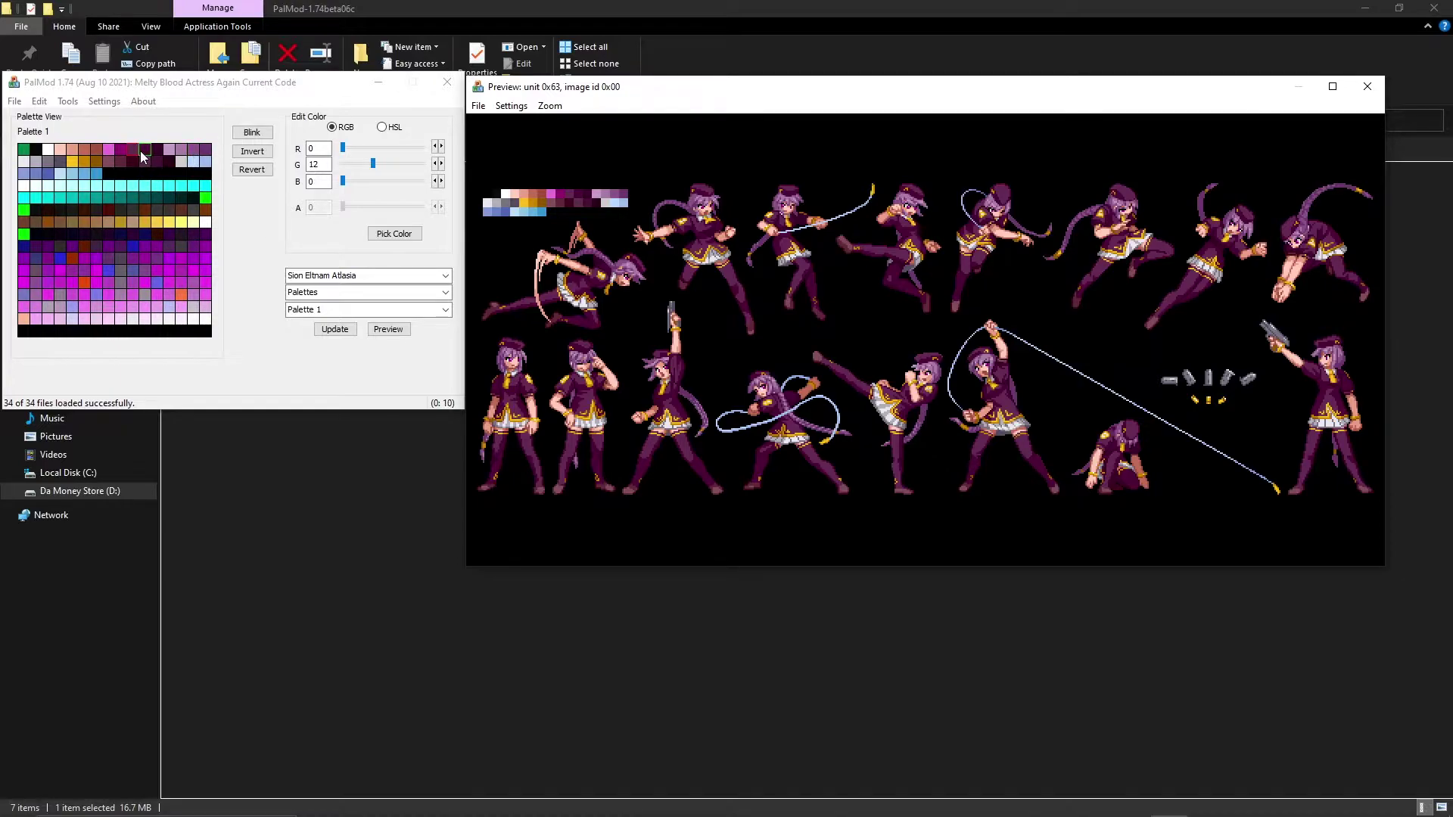
click(253, 133)
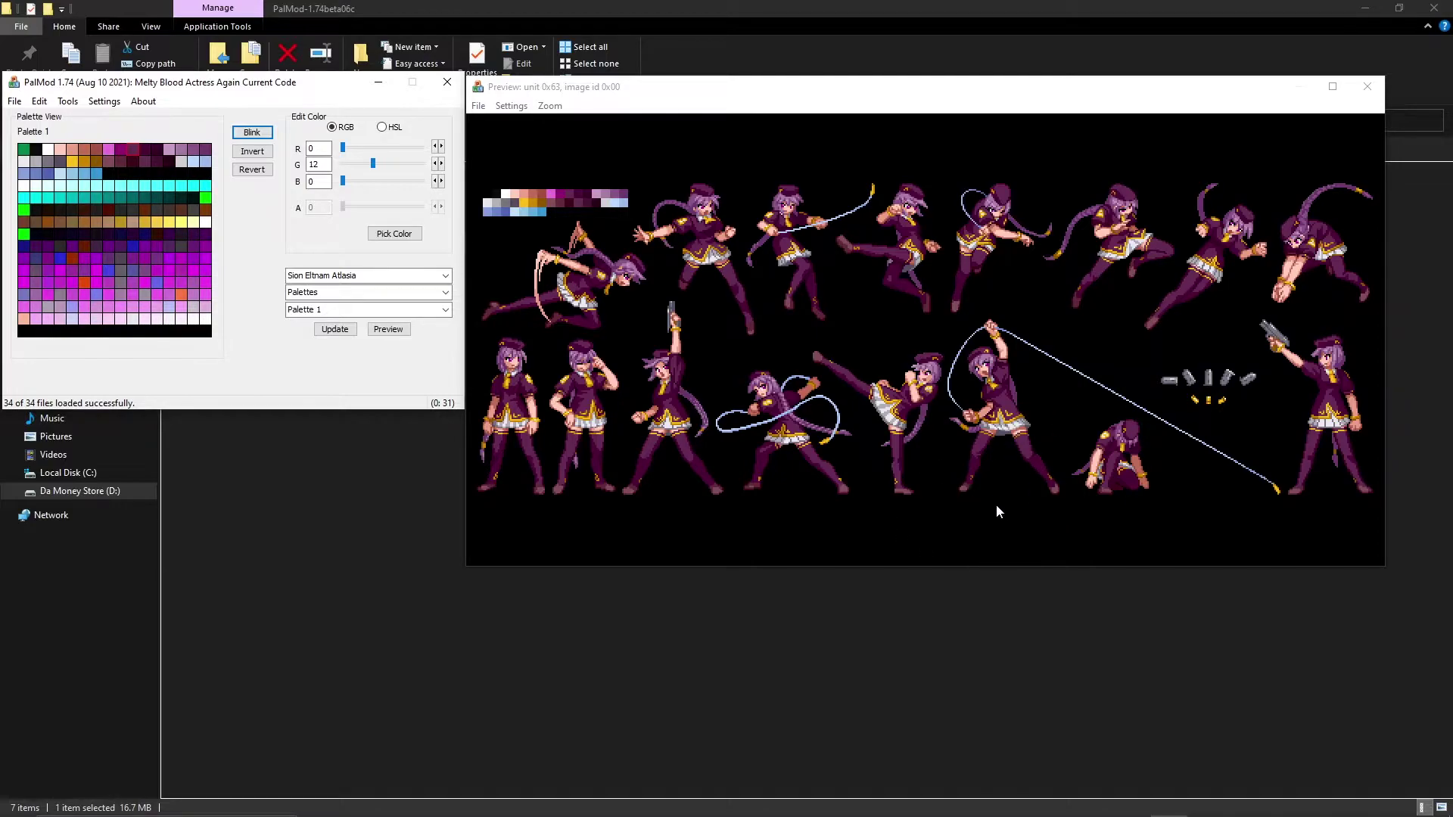
Change the selected purple to a bright red and save it as a custom colour.
click(394, 234)
drag(278, 171, 238, 147)
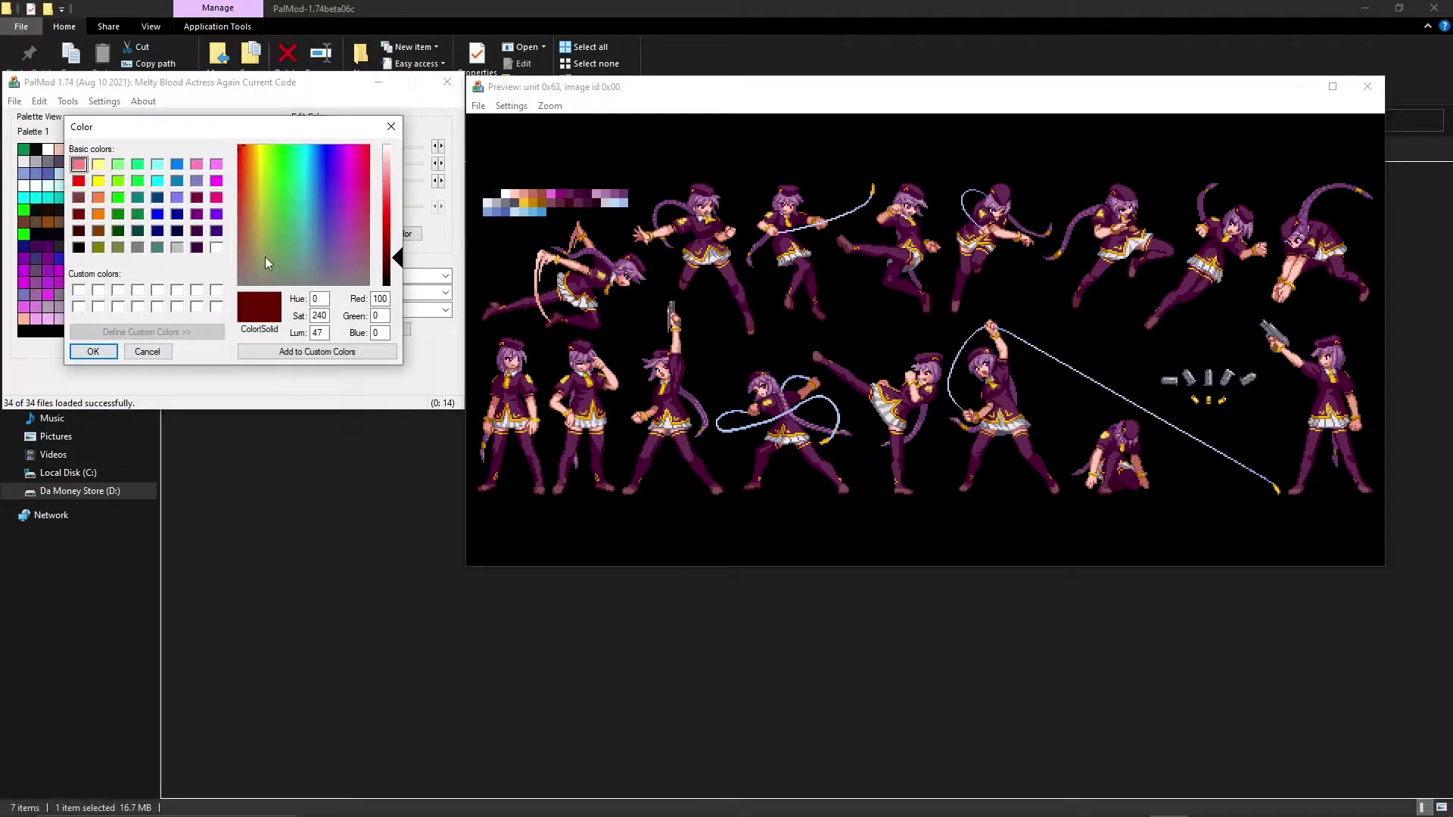
drag(394, 259, 395, 212)
click(316, 352)
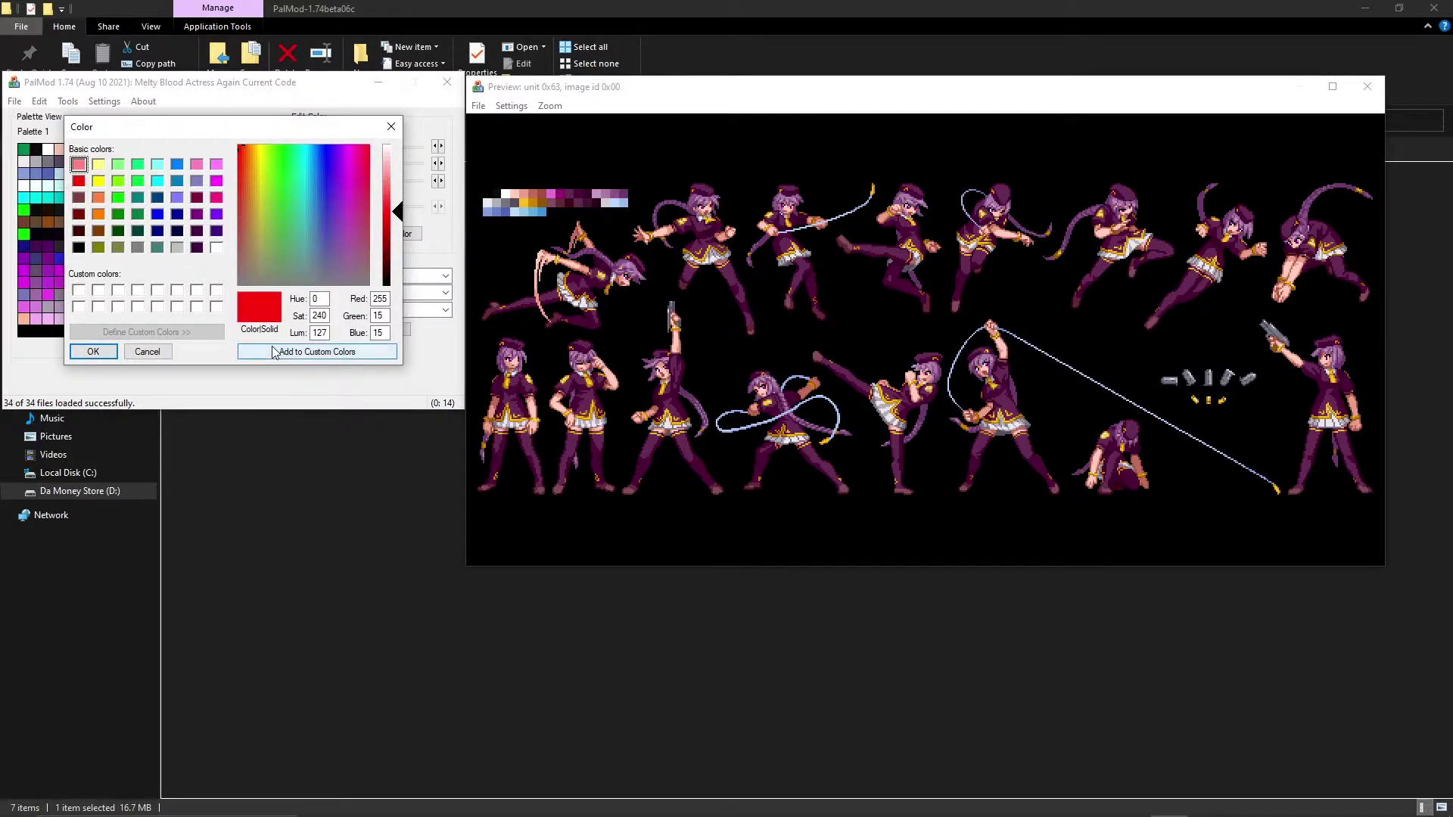
click(109, 352)
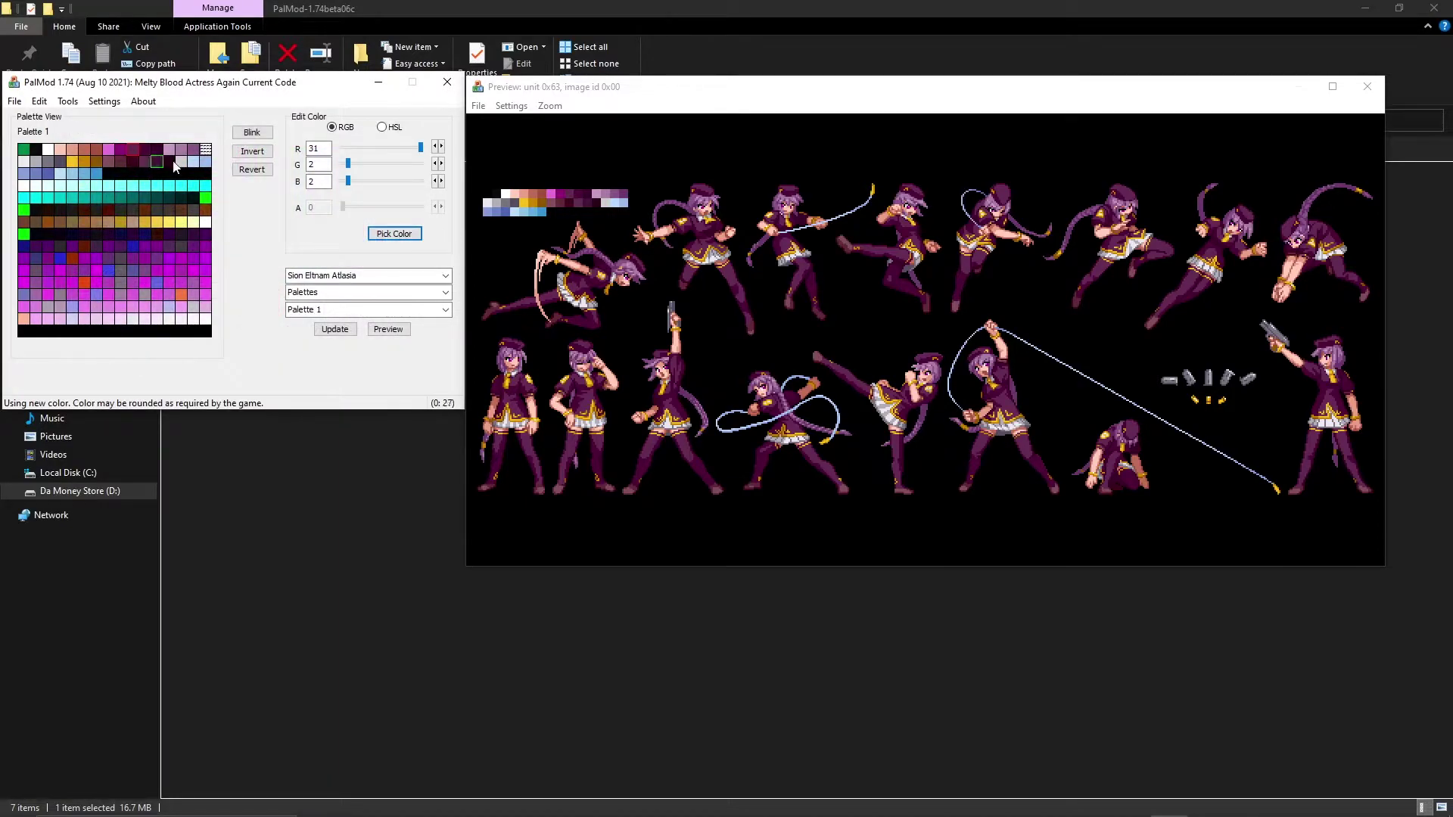
Apply the saved custom red to two more purple outfit shades.
double_click(174, 167)
click(83, 289)
click(107, 354)
click(395, 233)
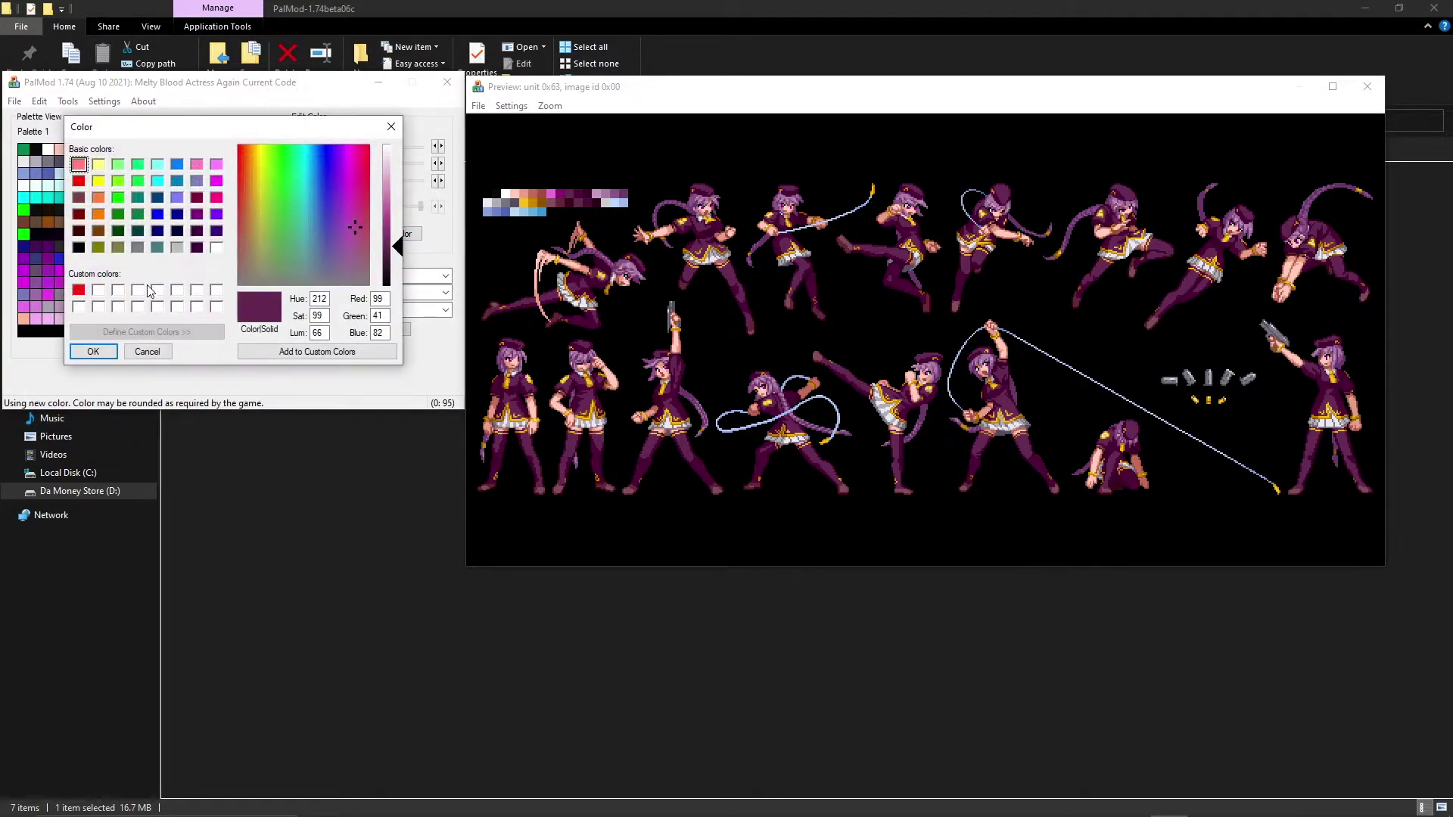
click(79, 290)
click(93, 351)
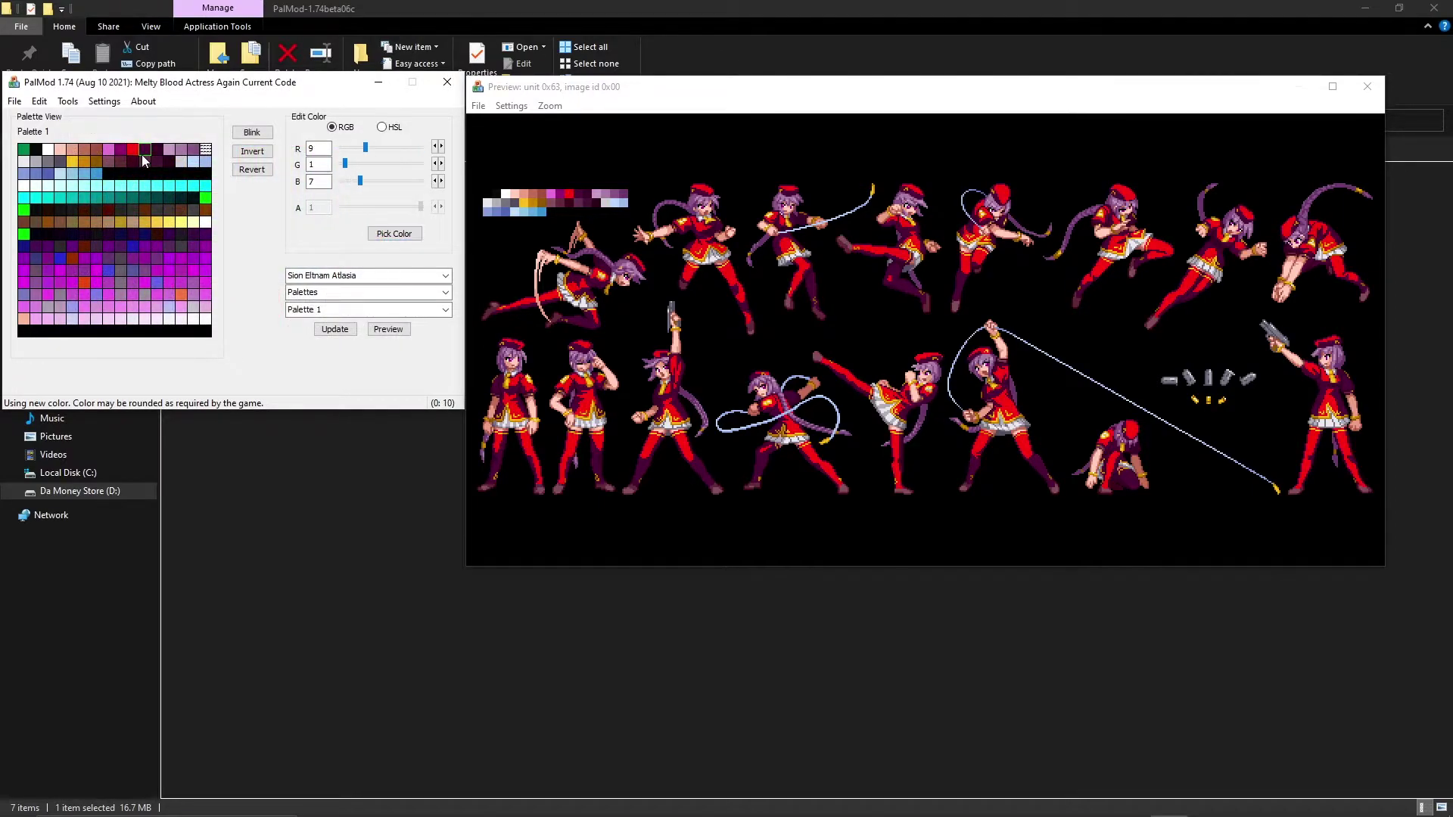
click(387, 234)
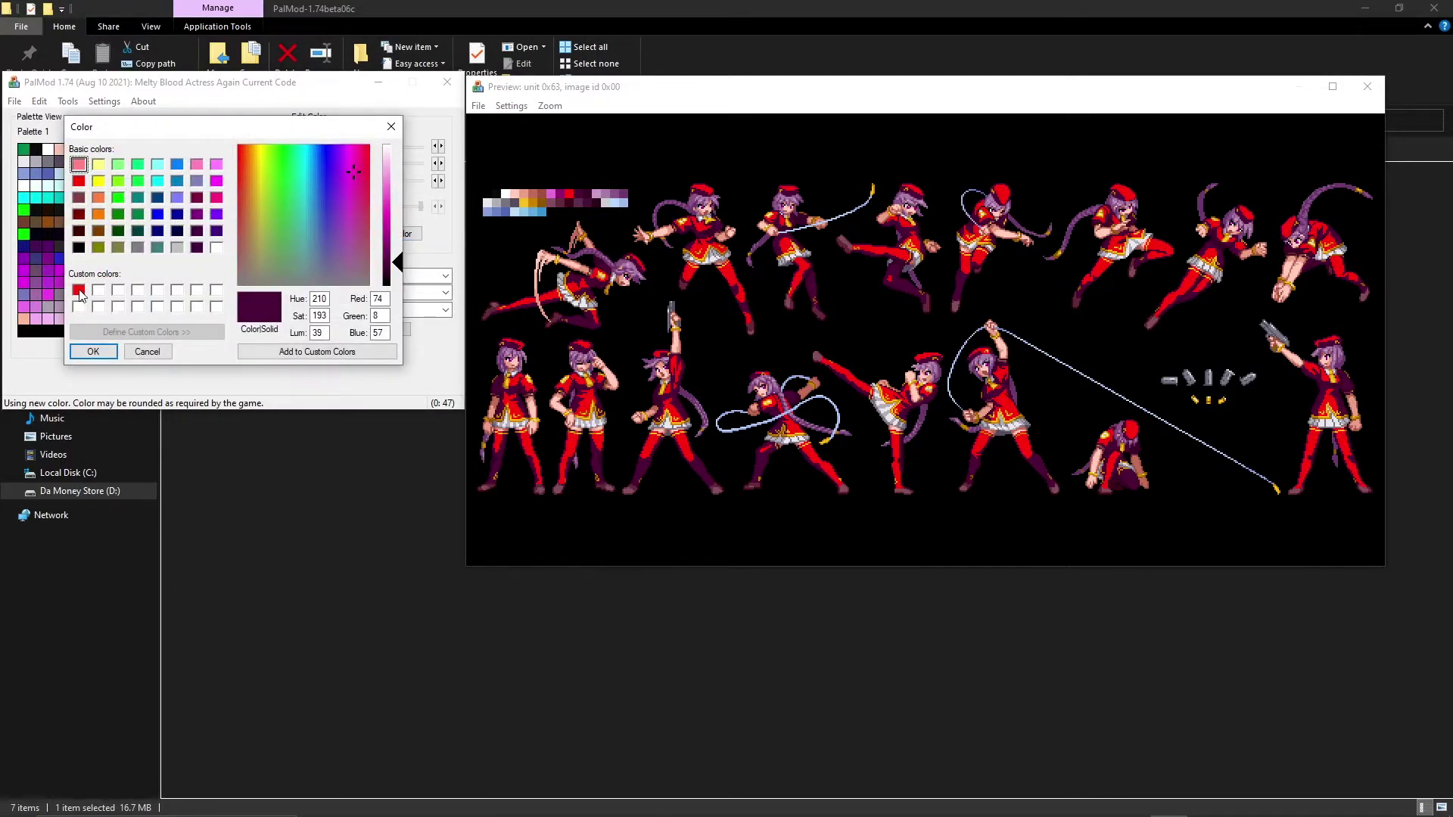
click(147, 351)
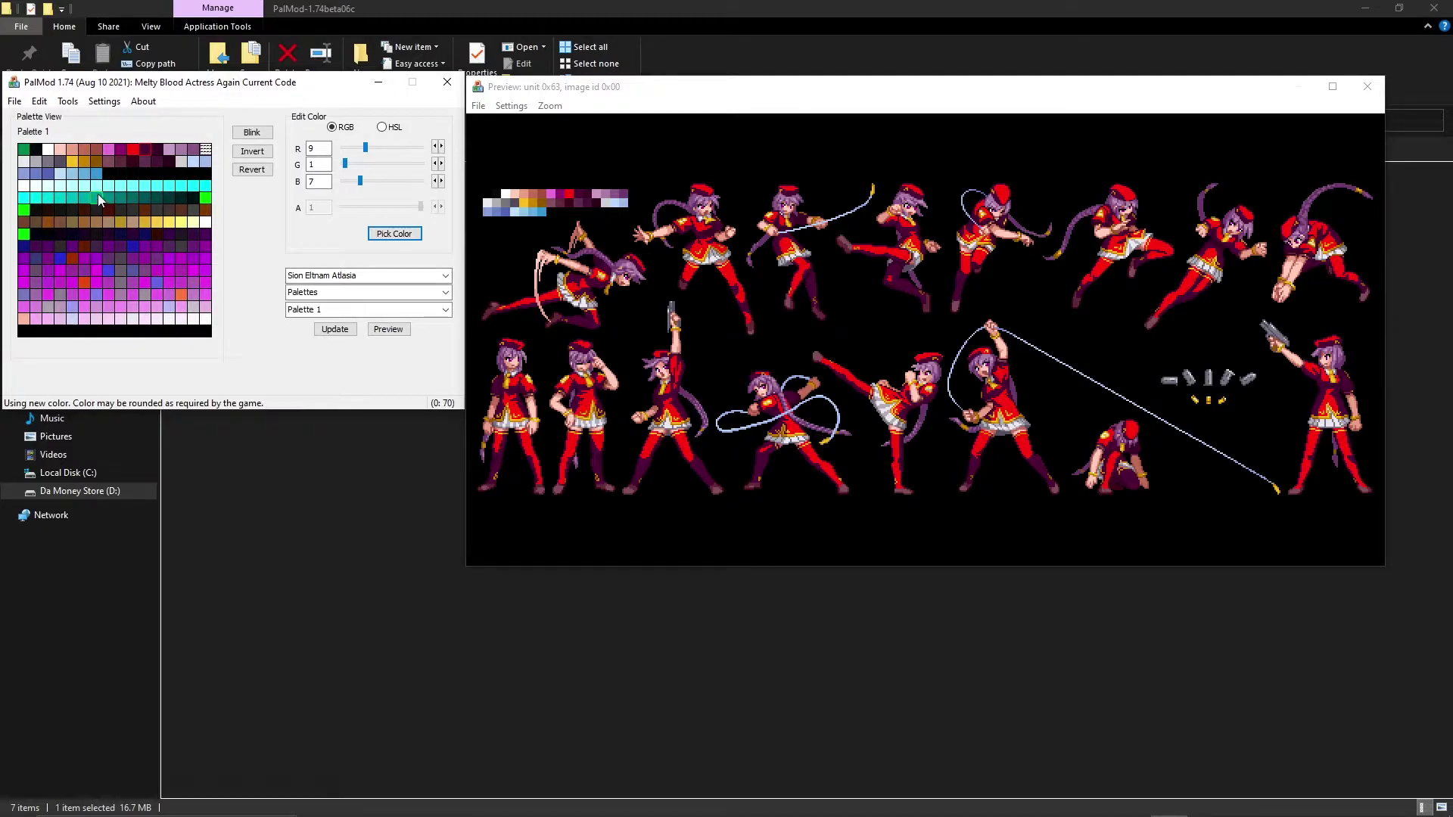
Recolour two darker purple outfit shades with the saved red, making the stockings solid red.
click(206, 173)
click(394, 233)
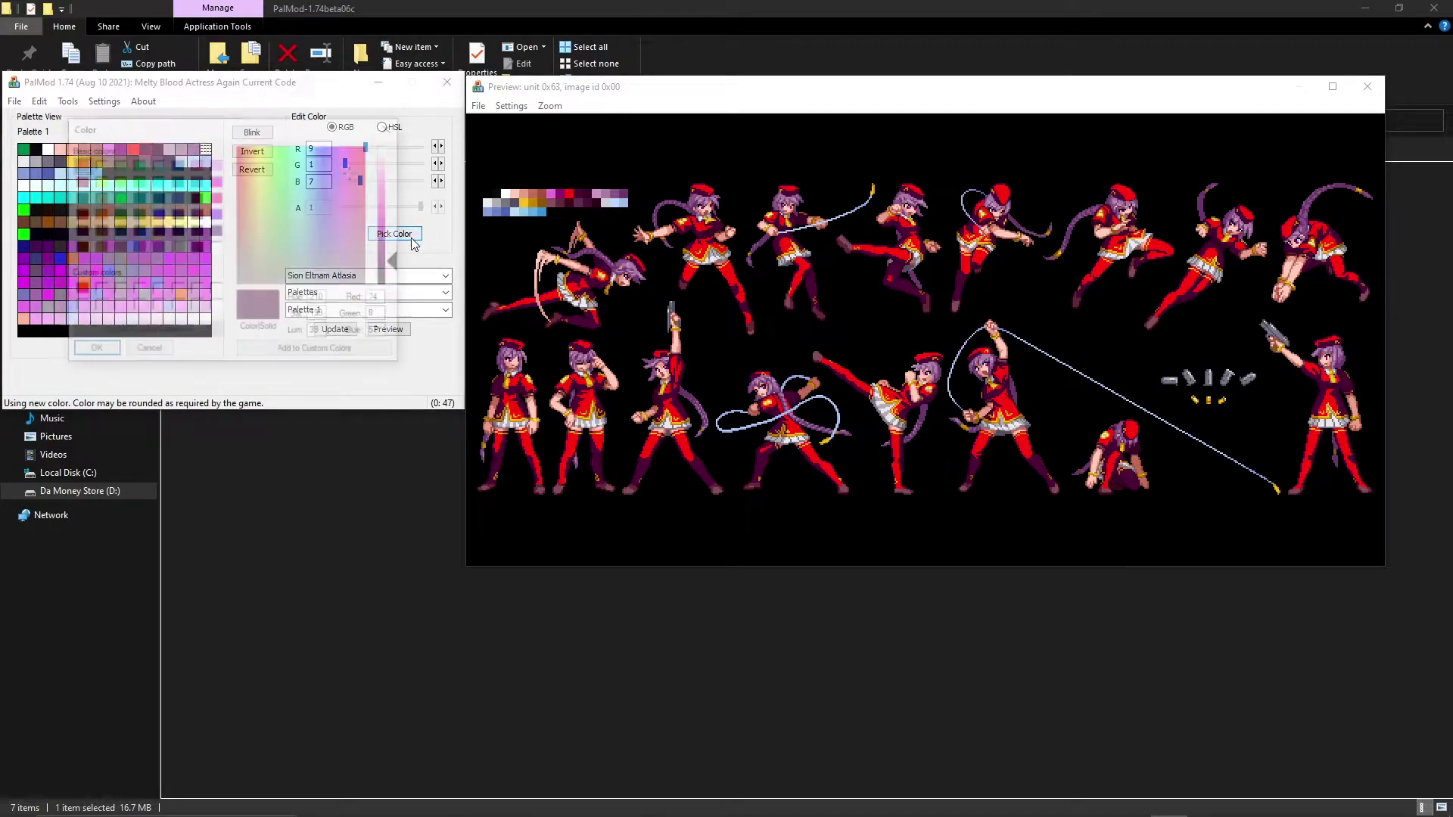
click(79, 291)
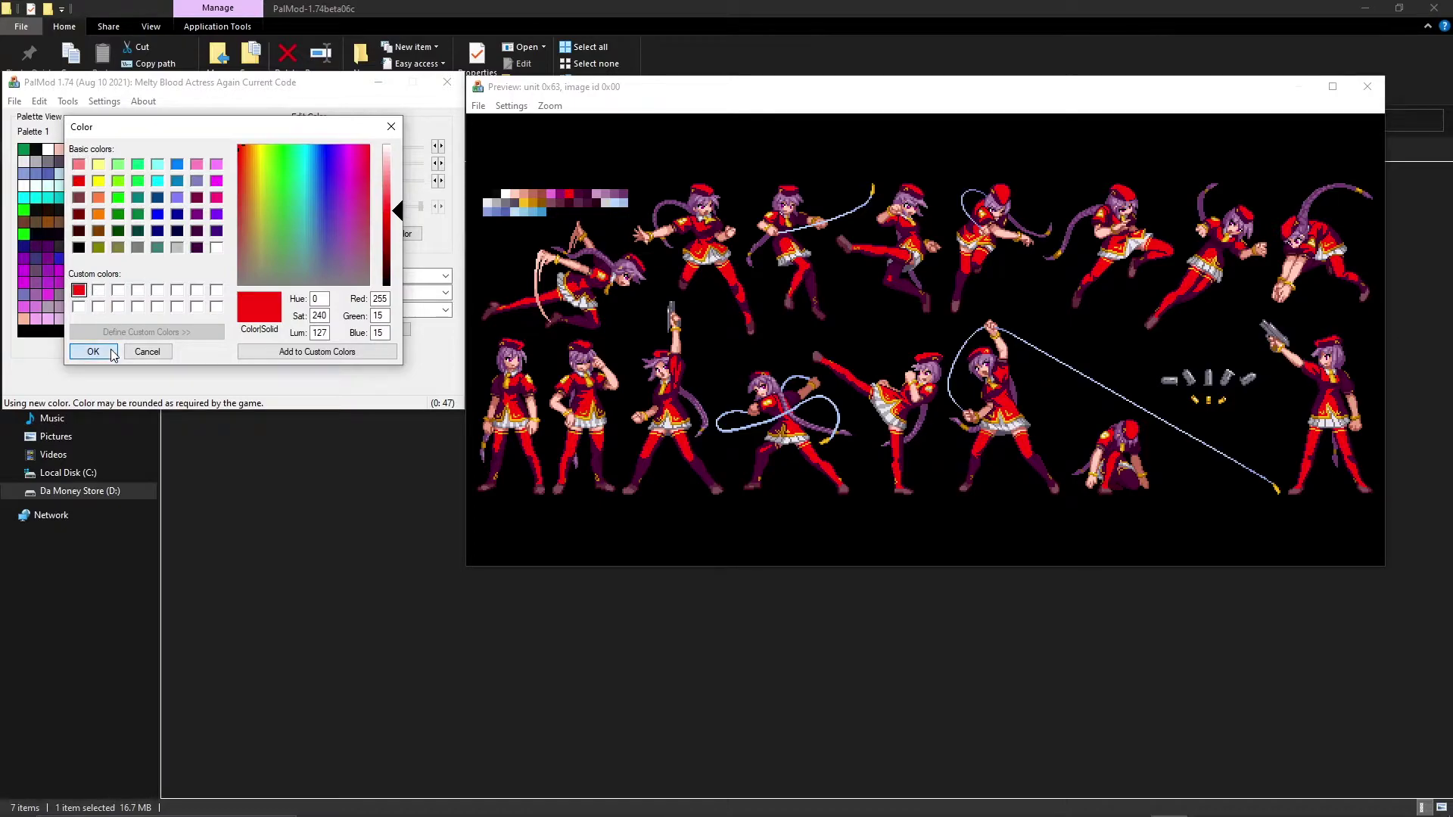
click(93, 351)
click(154, 152)
click(394, 233)
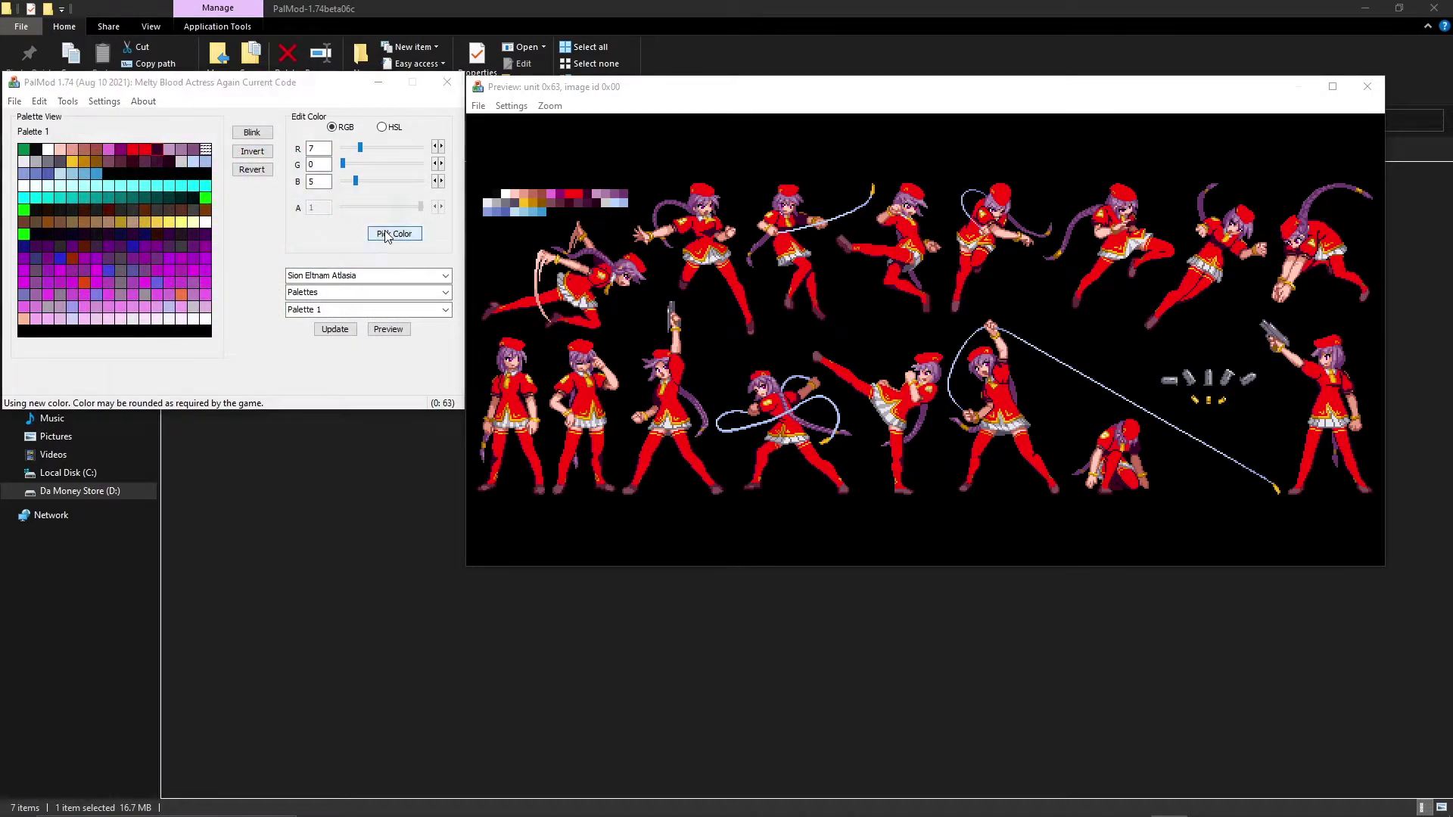
click(79, 291)
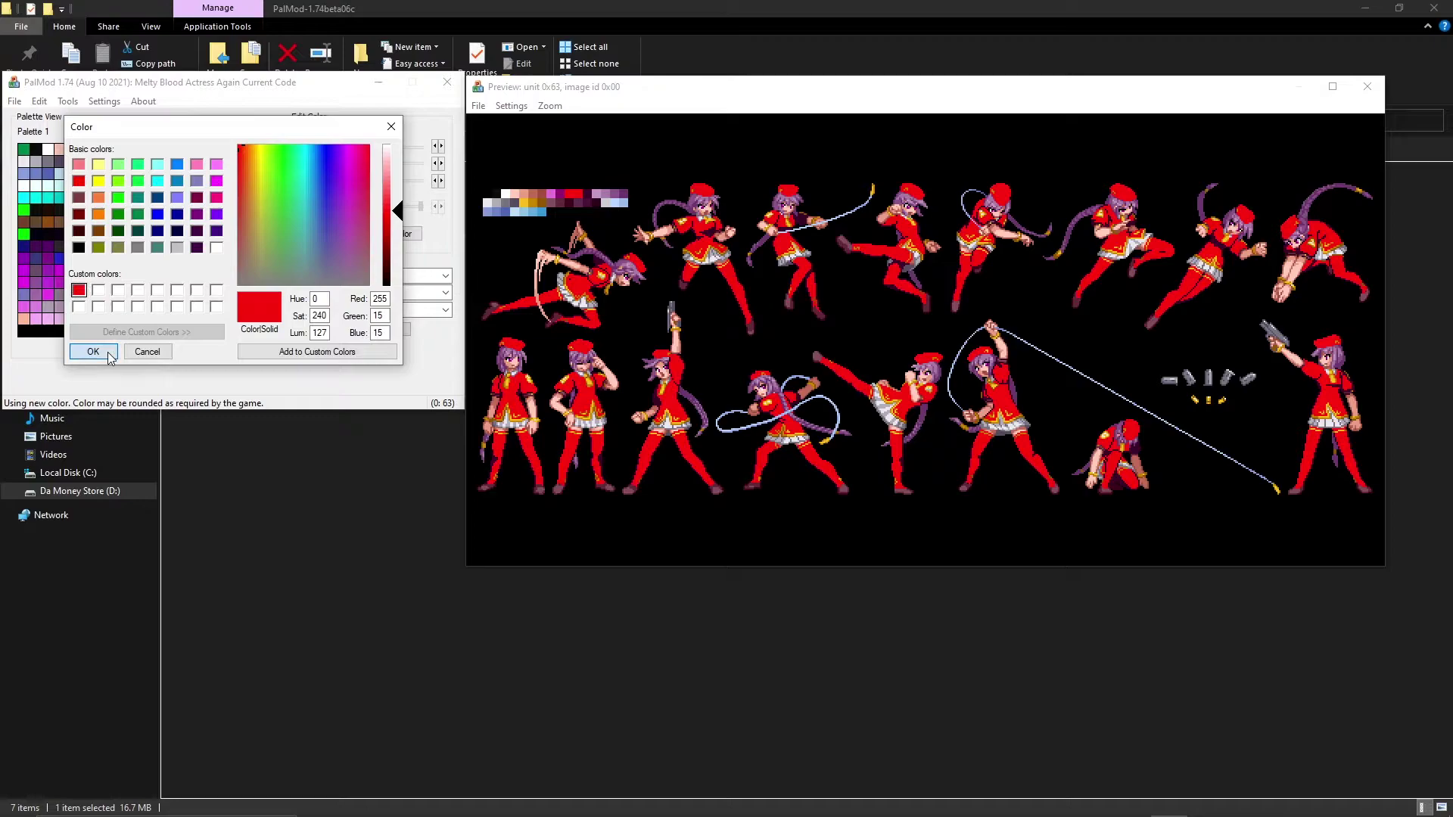
click(93, 351)
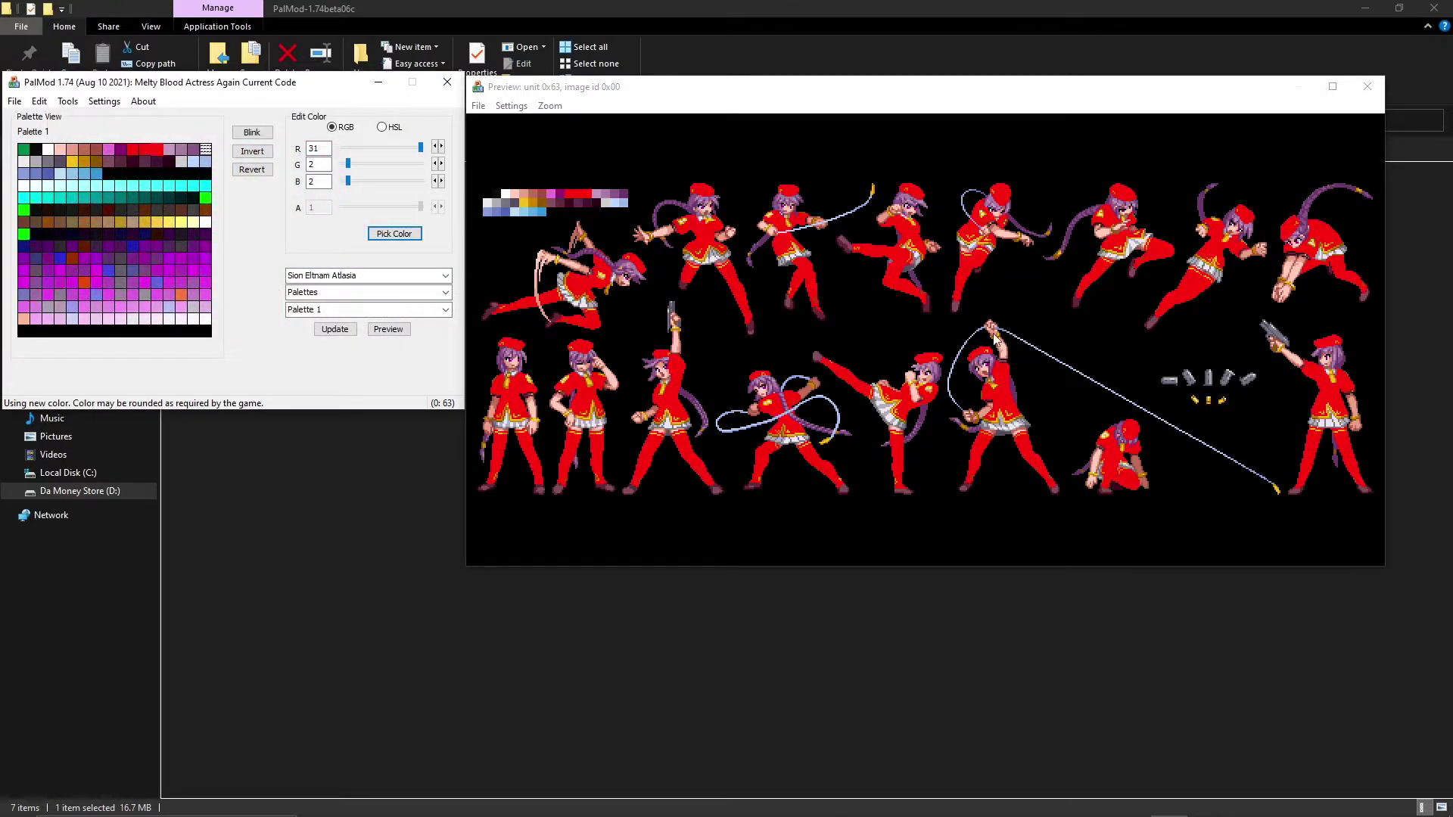
Darken one red outfit shade into a deeper shadow red, redoing it after an undo.
click(142, 152)
click(394, 233)
drag(398, 216, 404, 227)
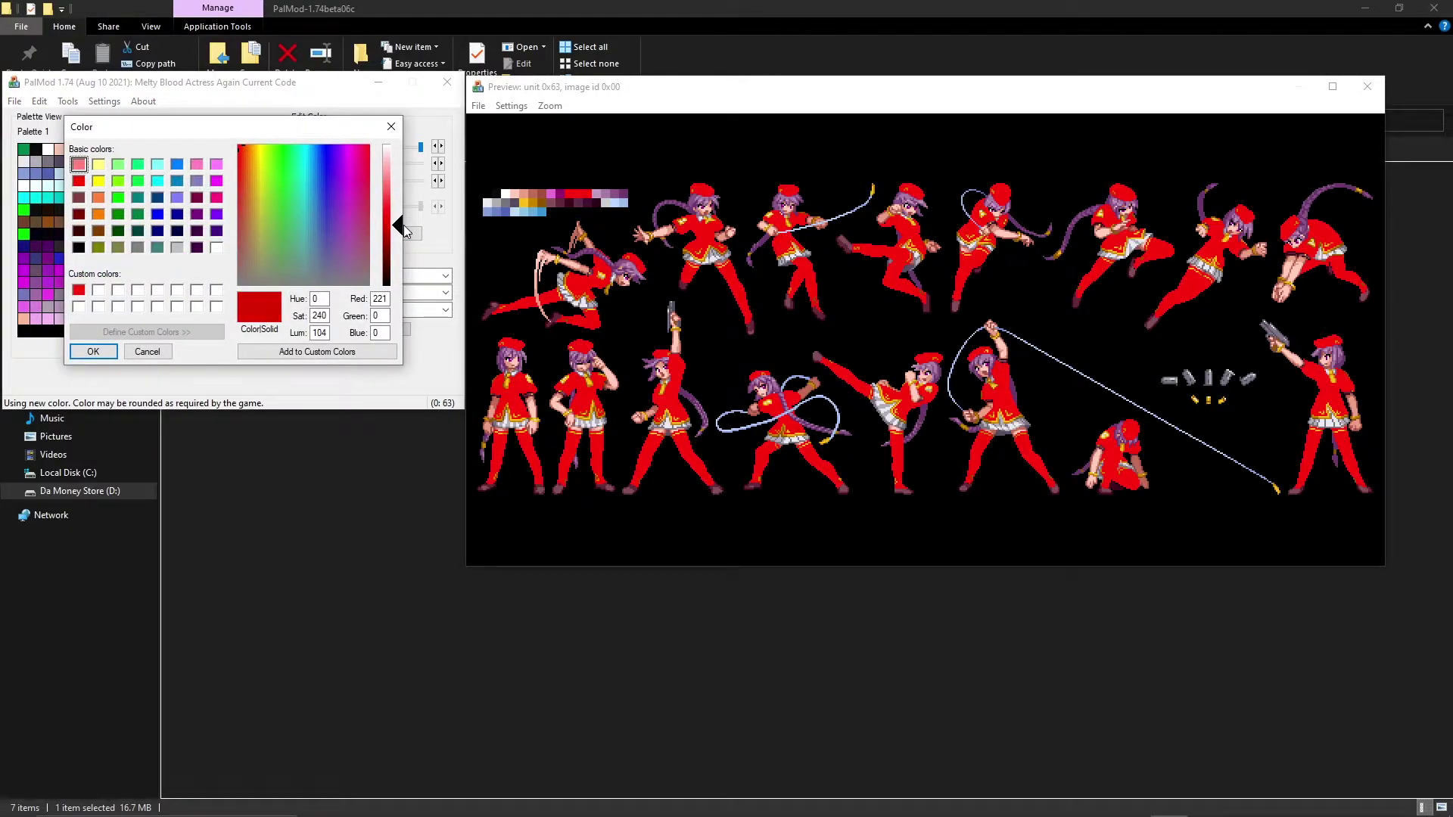
click(93, 351)
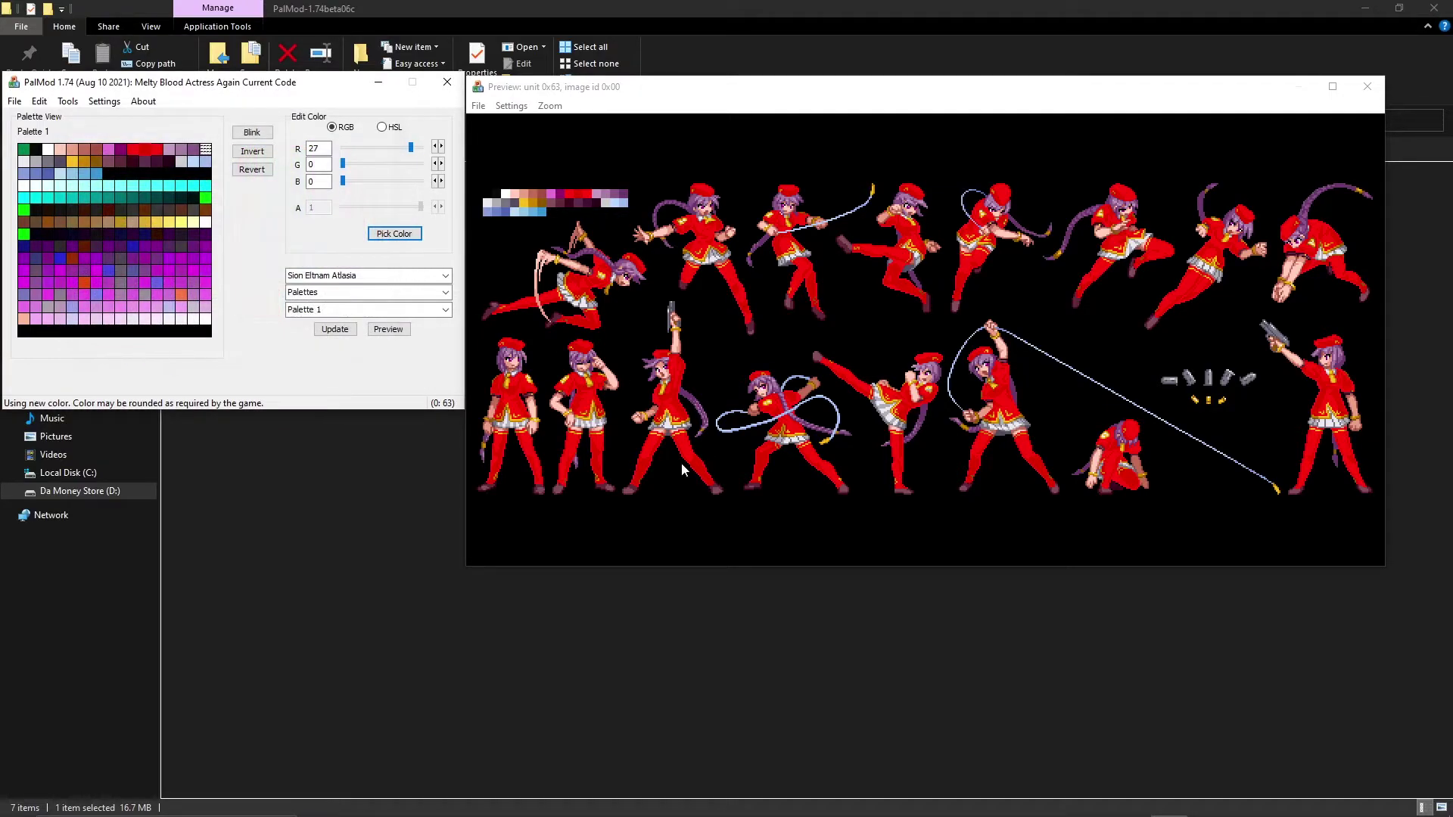
key(ctrl+z)
click(374, 239)
drag(399, 216, 403, 247)
click(97, 349)
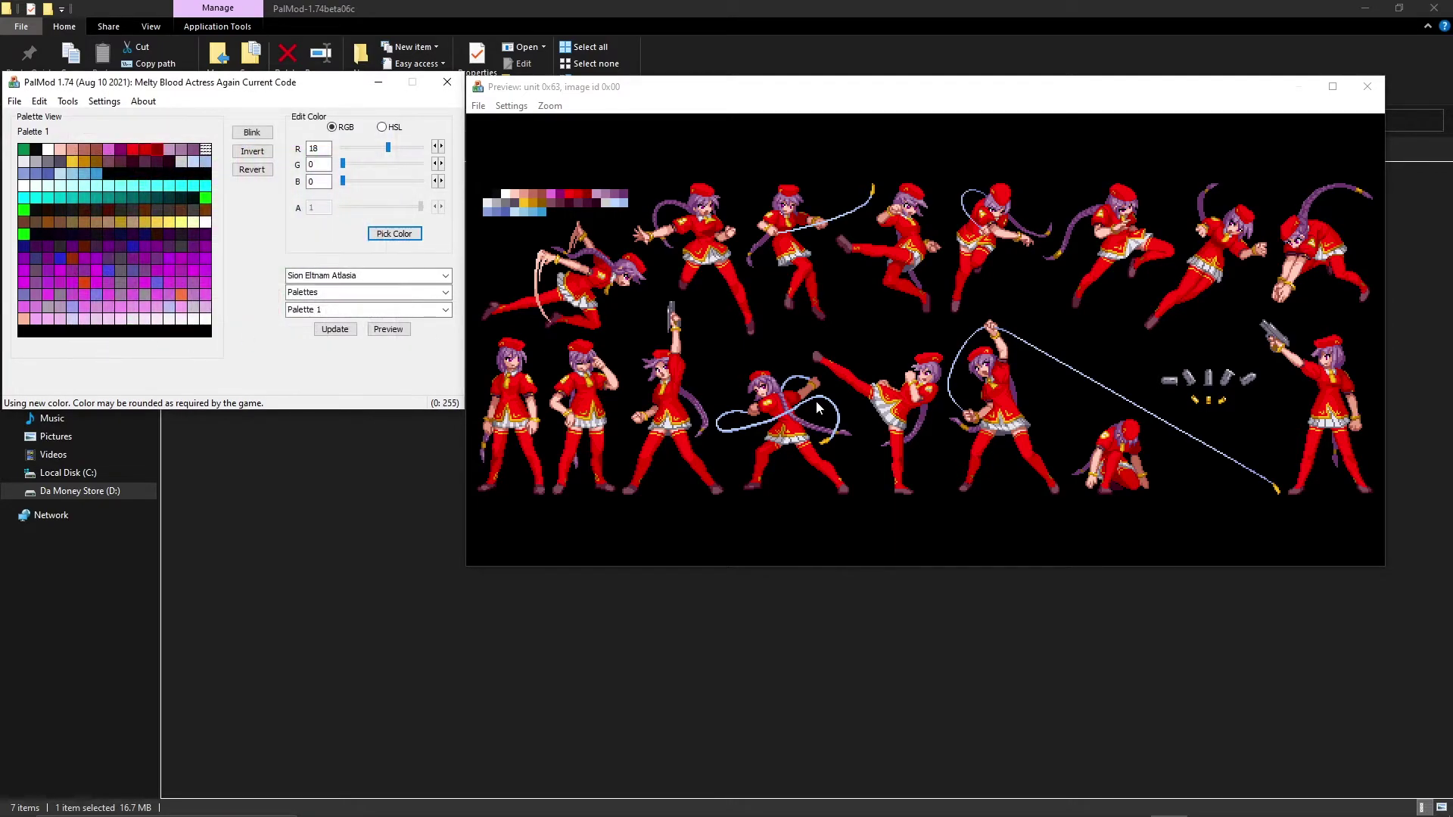
click(138, 150)
click(205, 173)
Set the first two lavender hair shades to pure white (255, 255, 255).
click(252, 132)
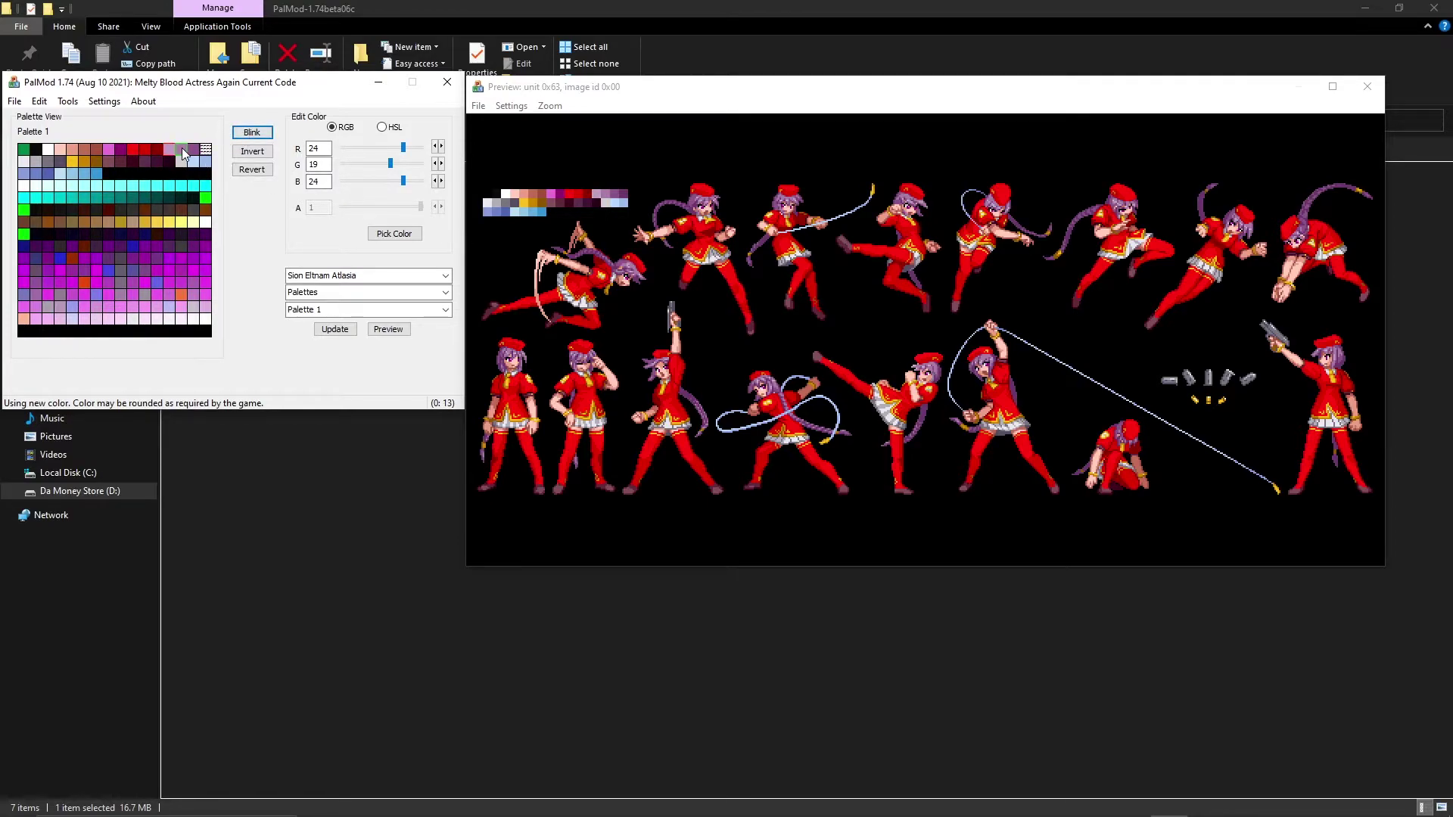
click(397, 236)
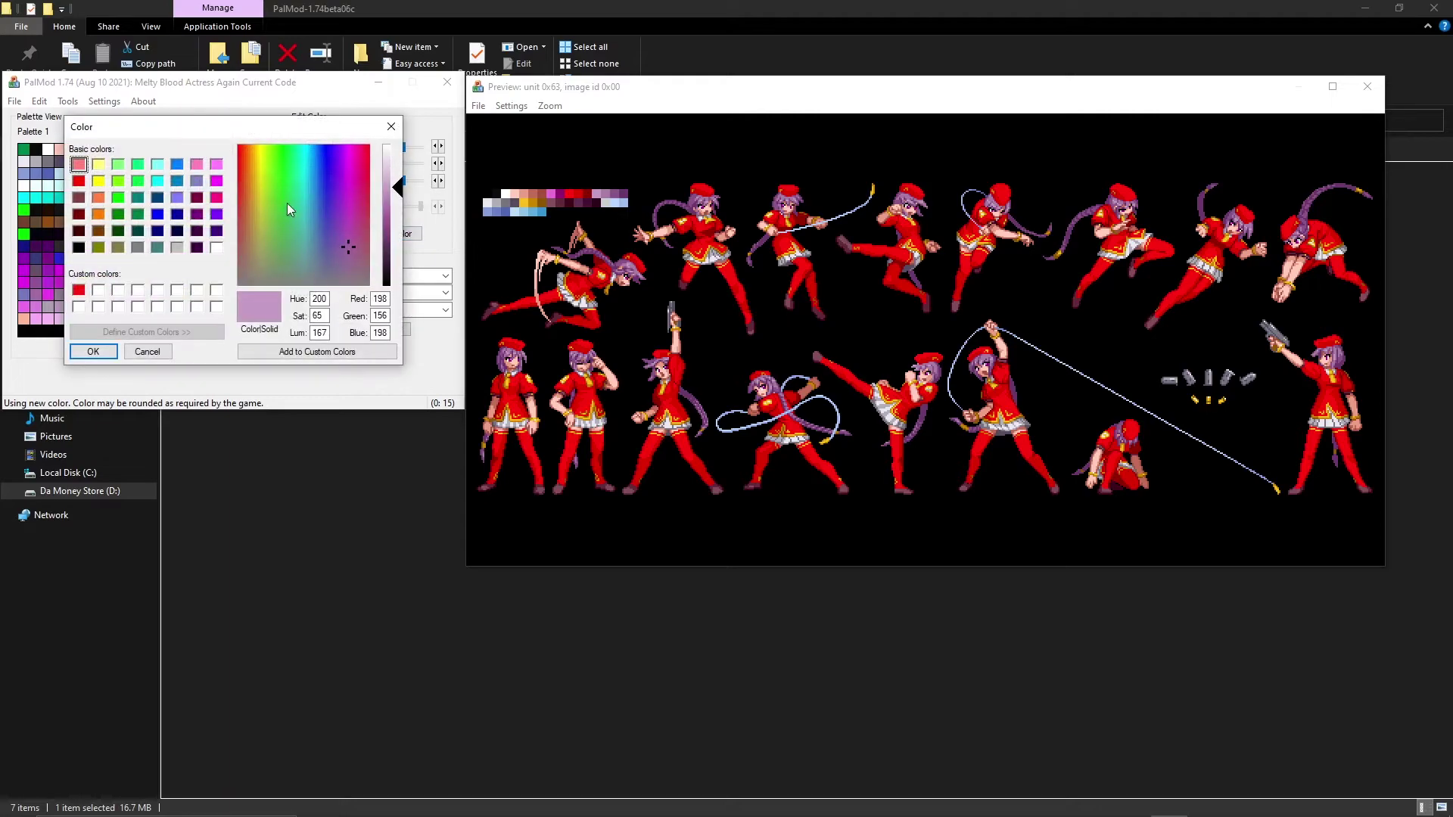
drag(385, 175, 386, 144)
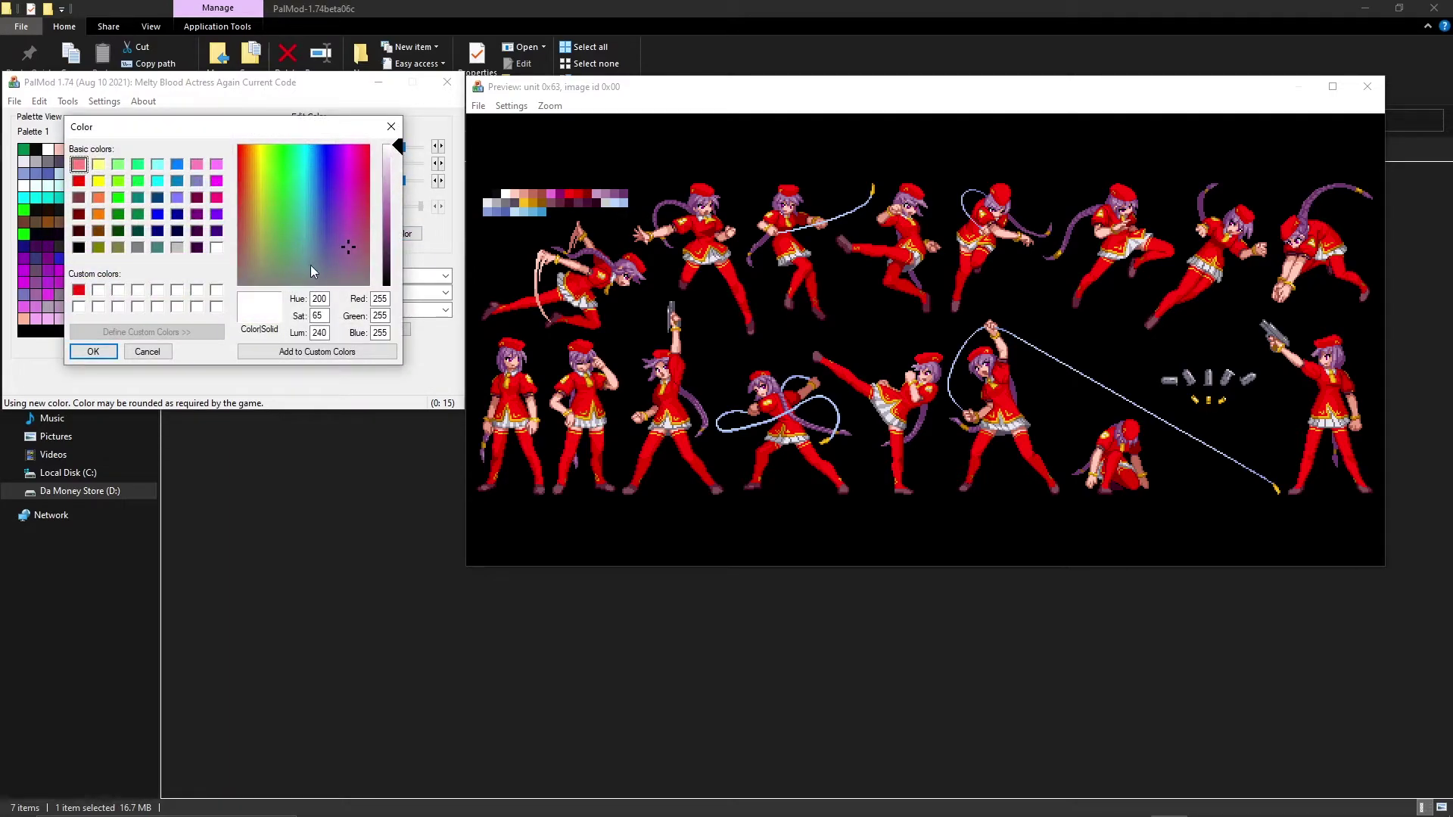
click(93, 351)
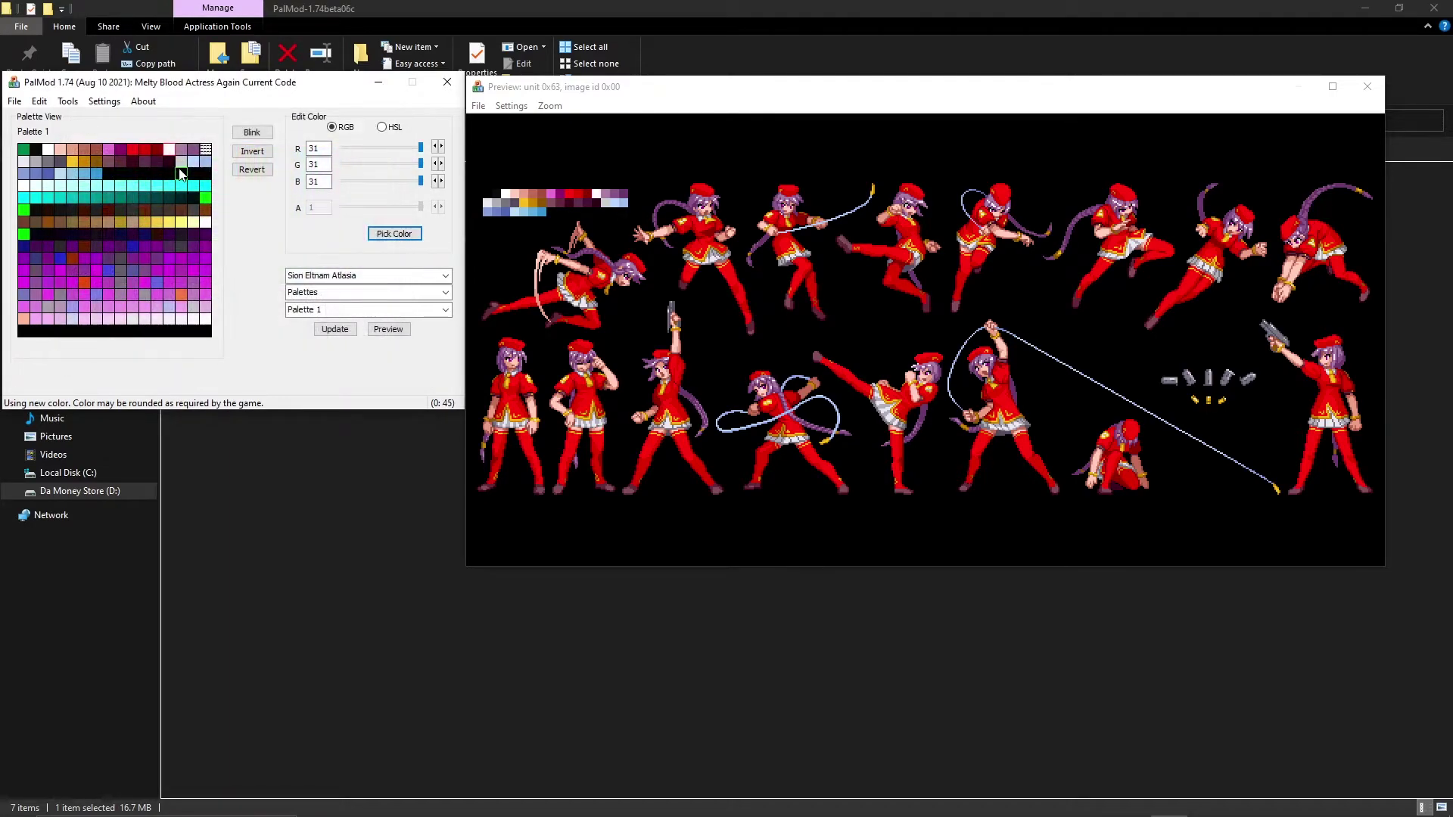
click(181, 156)
click(400, 236)
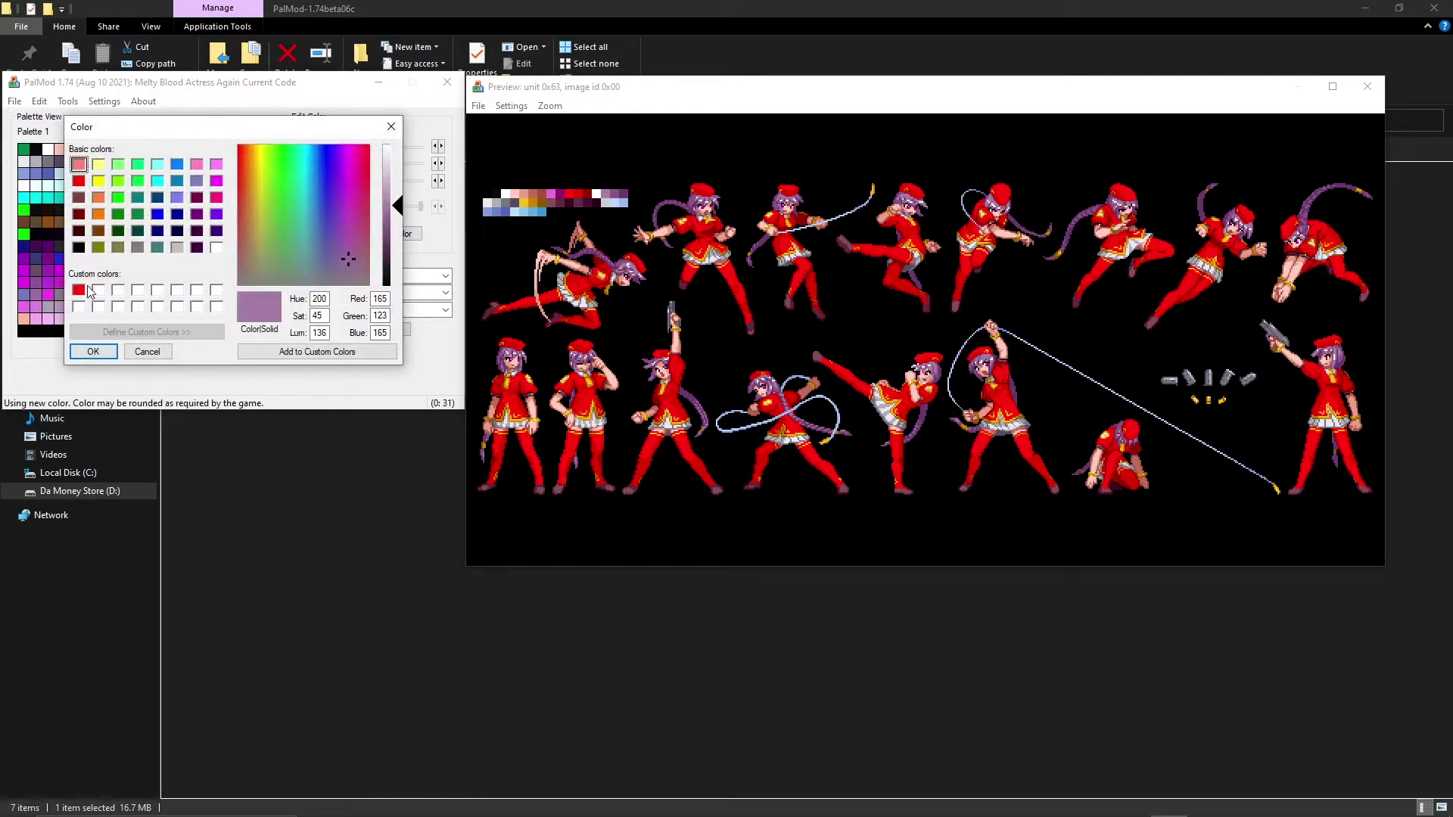
click(79, 290)
click(217, 247)
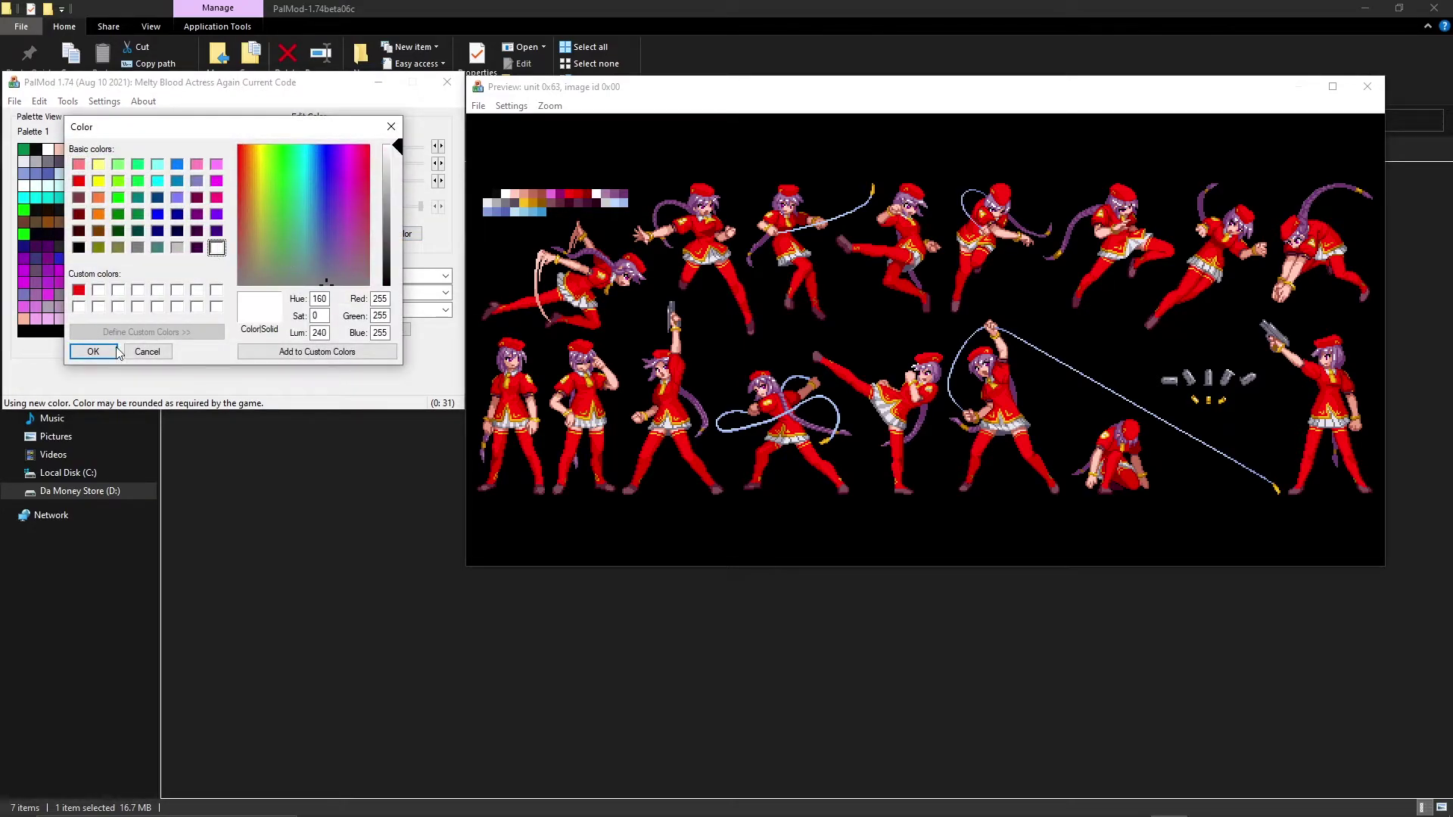
click(92, 351)
Set the remaining two hair shades to white so all of Sion's hair is white.
click(205, 161)
click(394, 233)
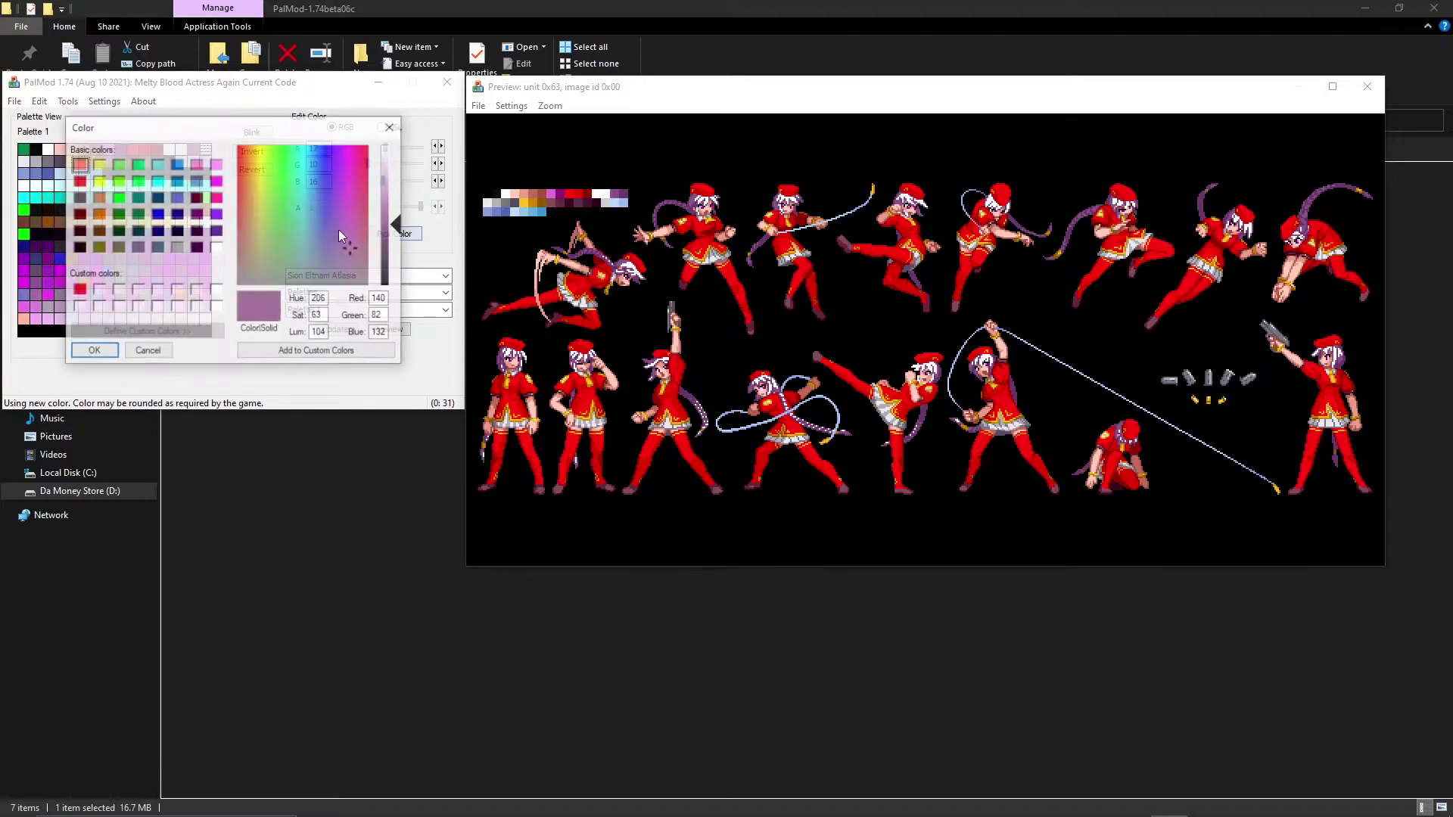
click(216, 247)
click(92, 351)
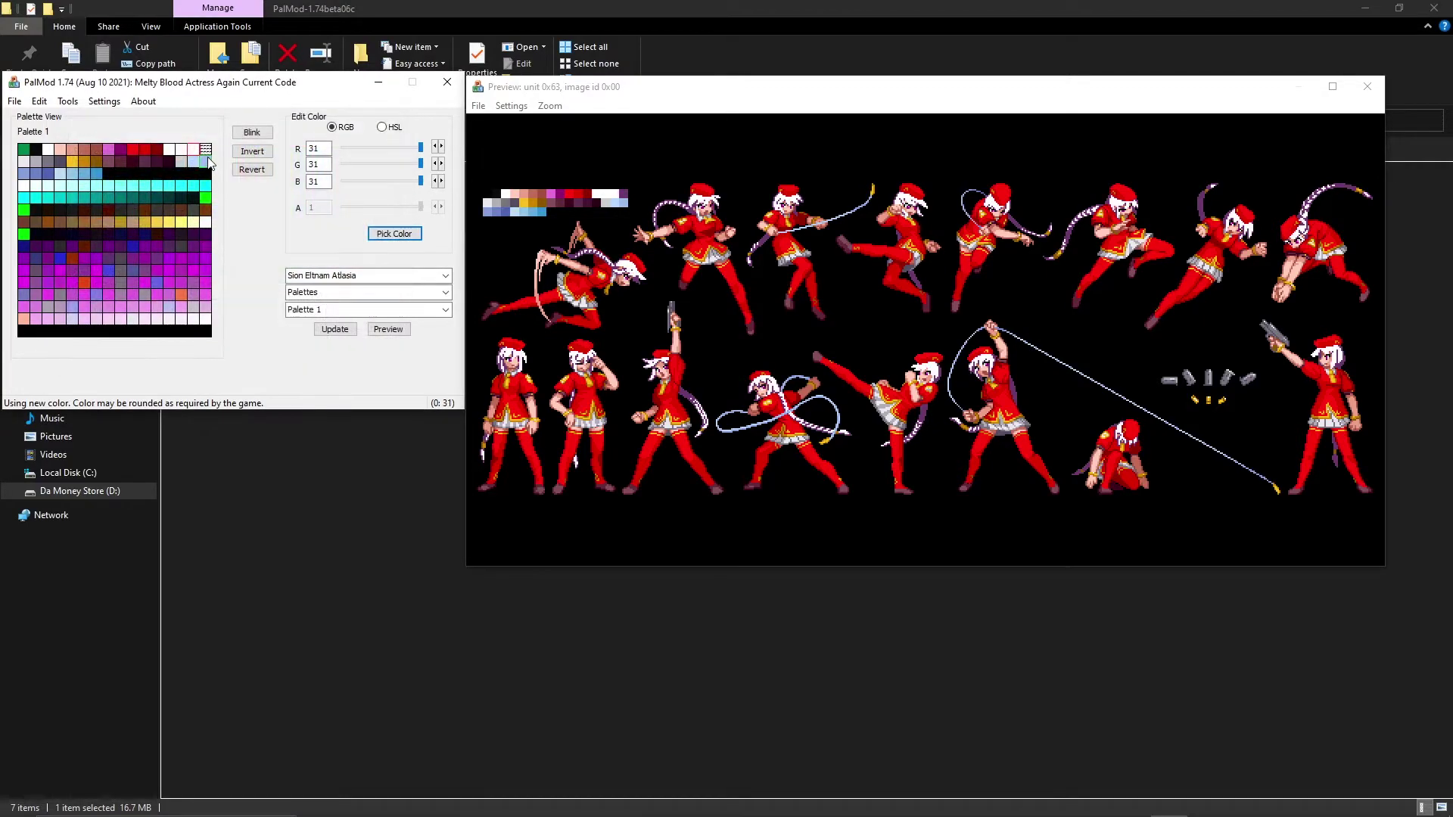
click(394, 233)
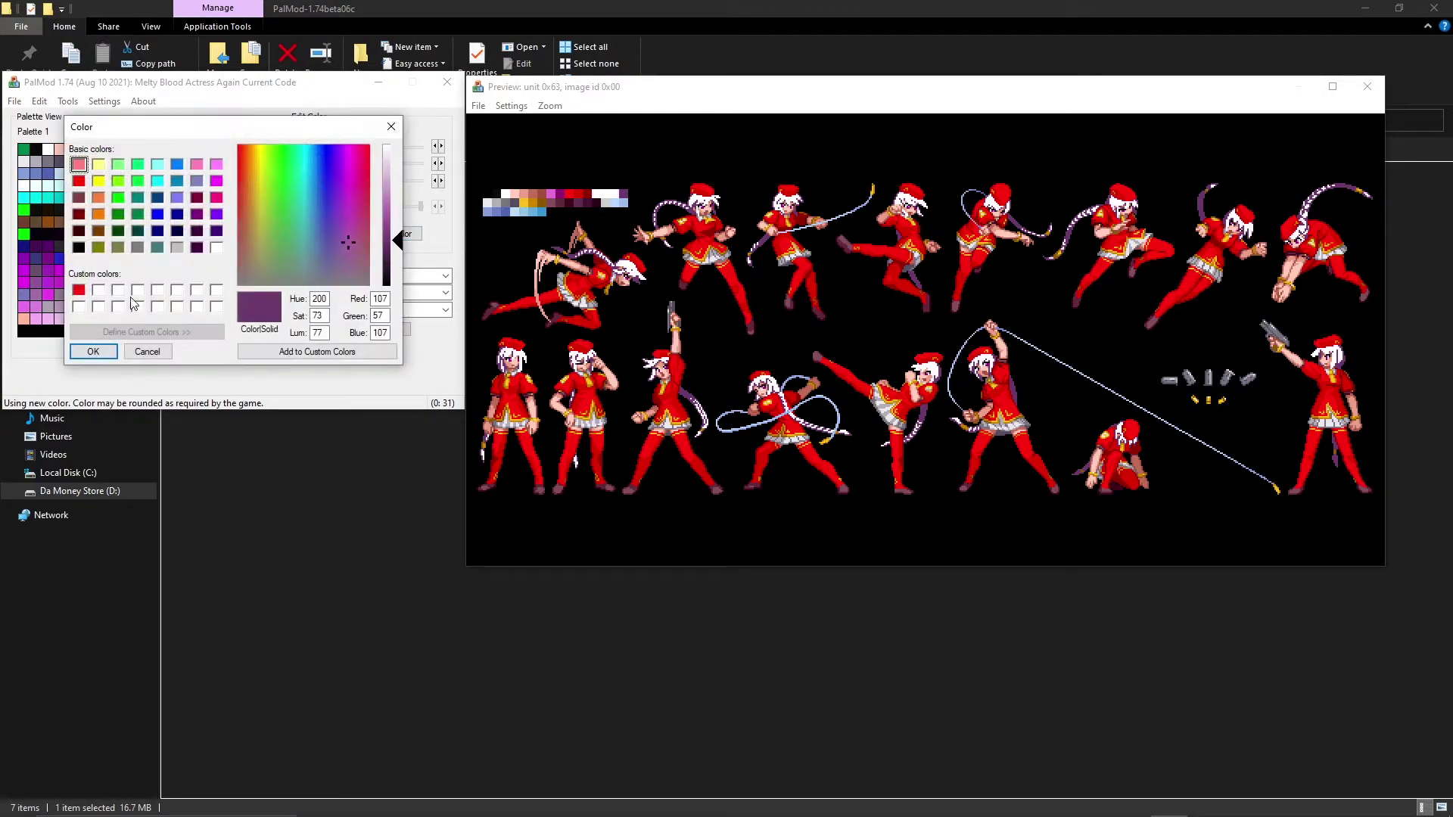
click(217, 249)
click(92, 352)
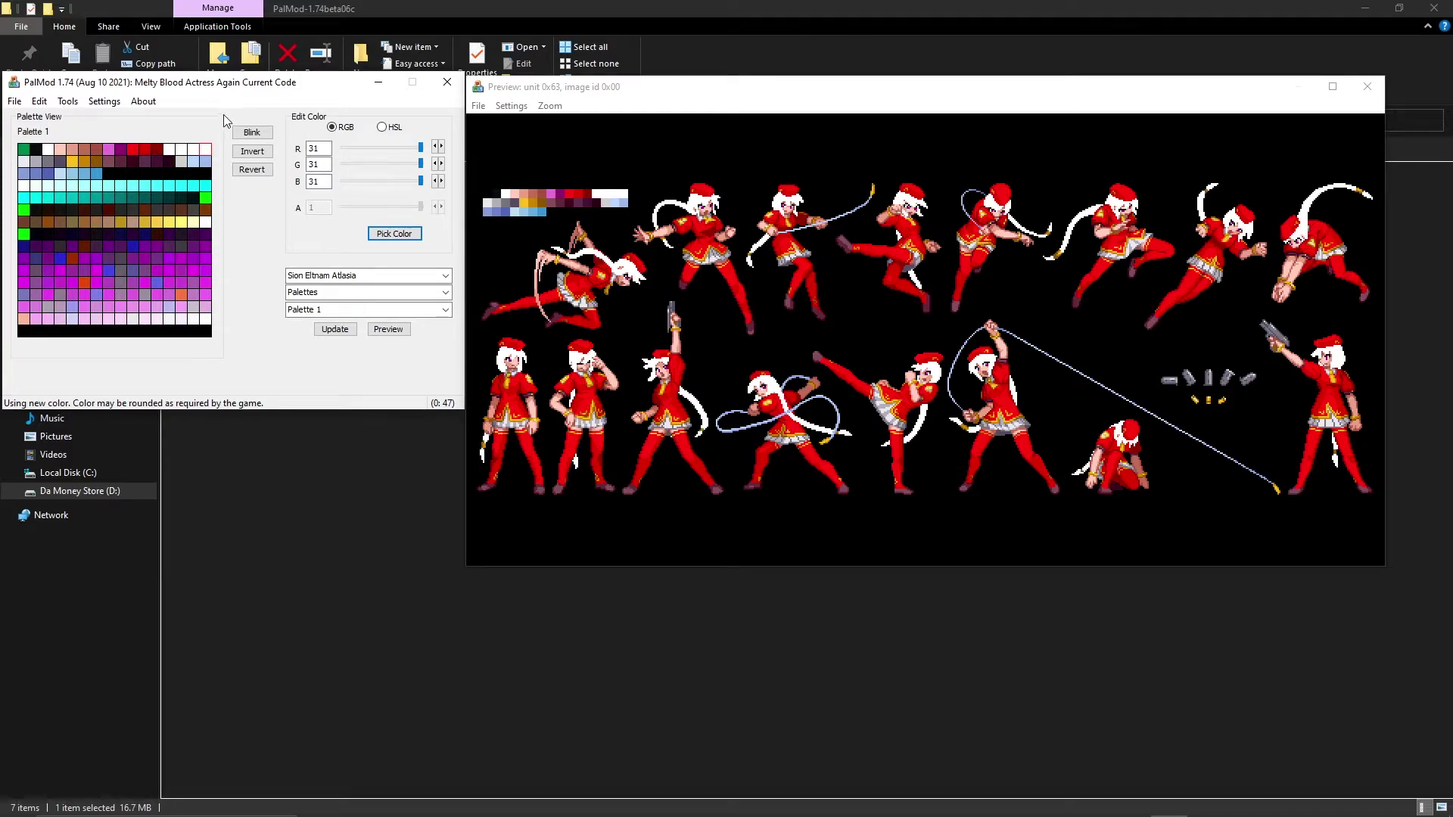
Darken three hair shades to light, mid and dark greys (215, about 179, 163).
click(182, 148)
click(394, 233)
drag(392, 159, 394, 173)
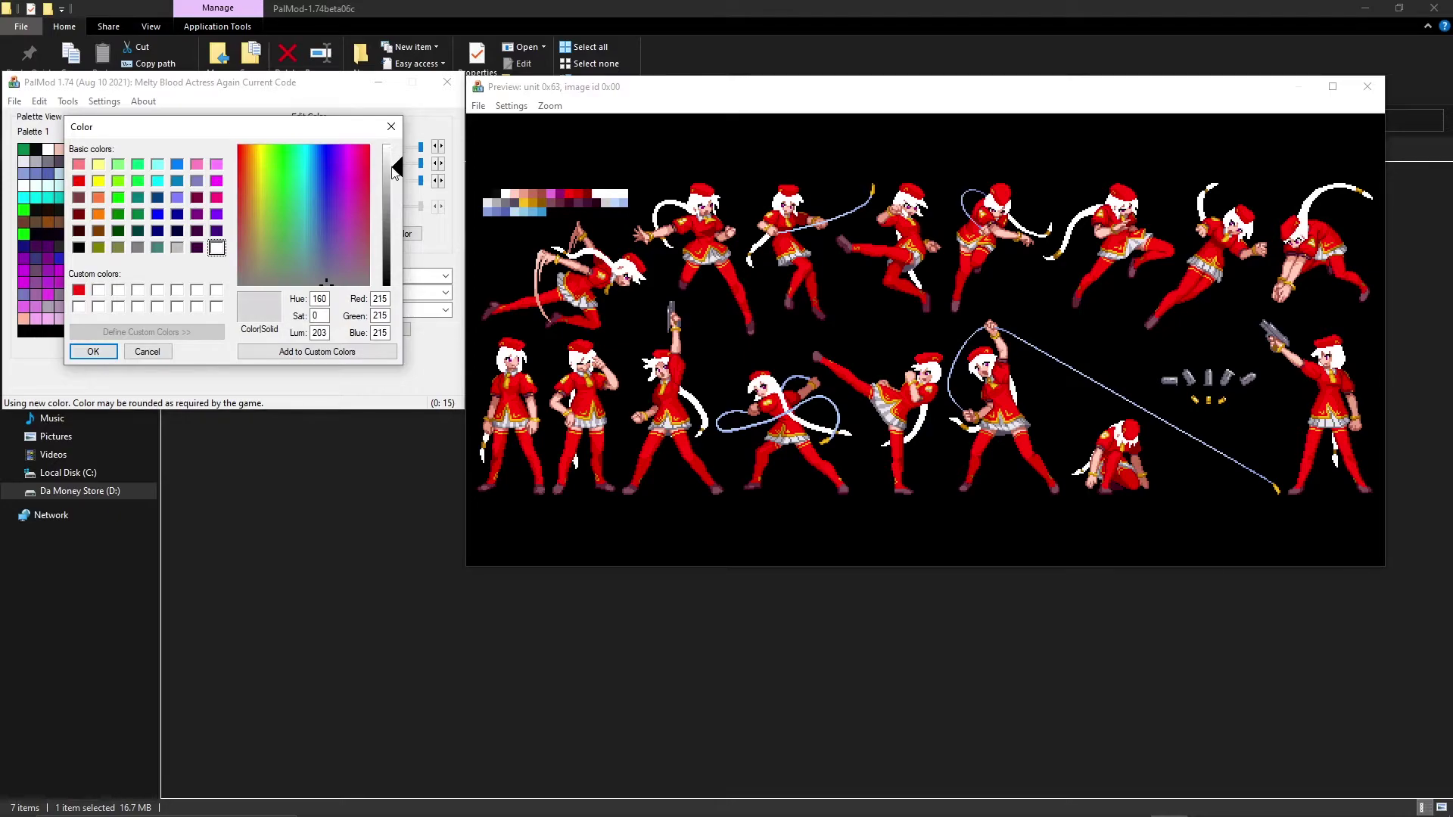
click(93, 352)
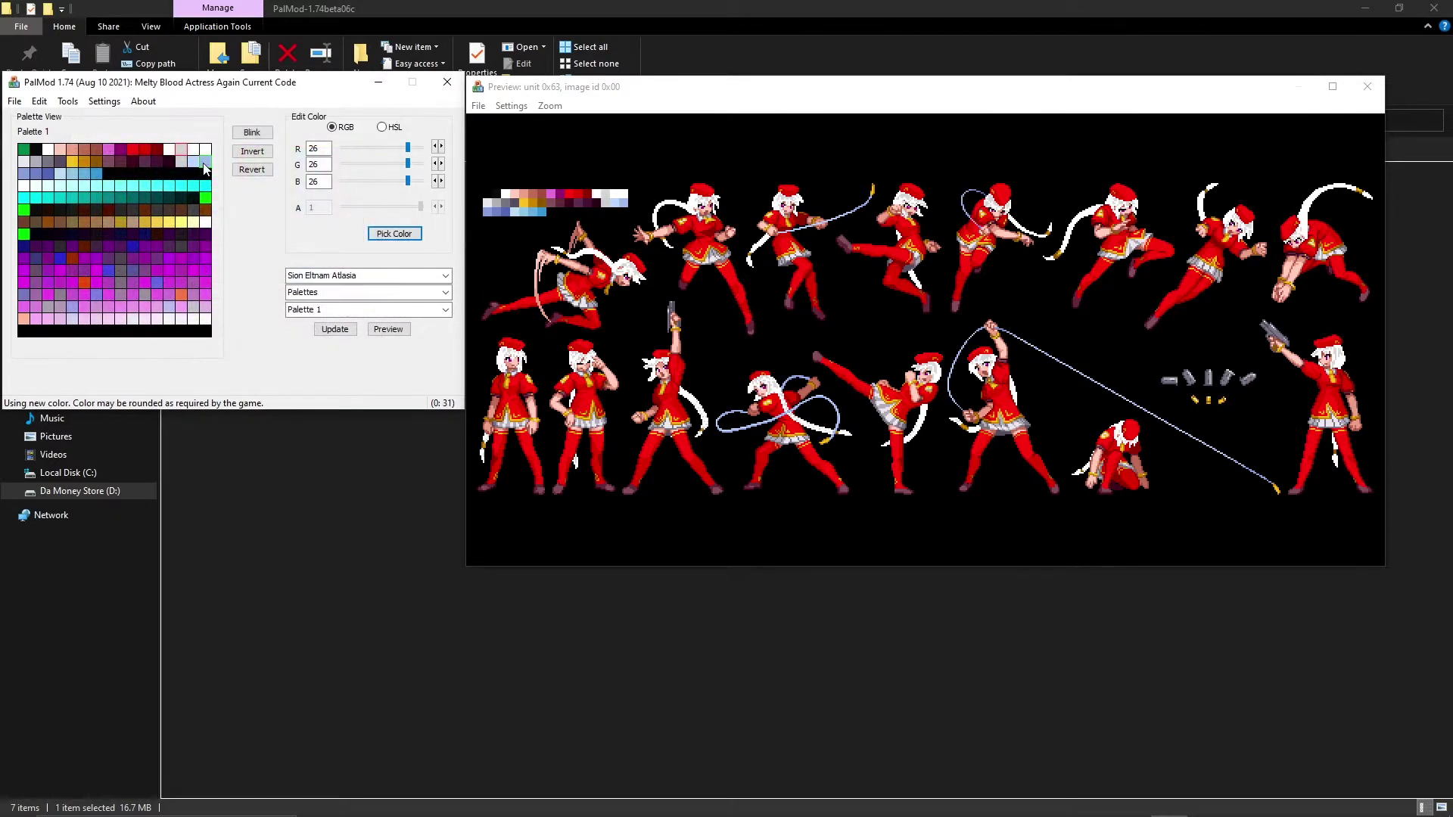
click(191, 156)
click(415, 234)
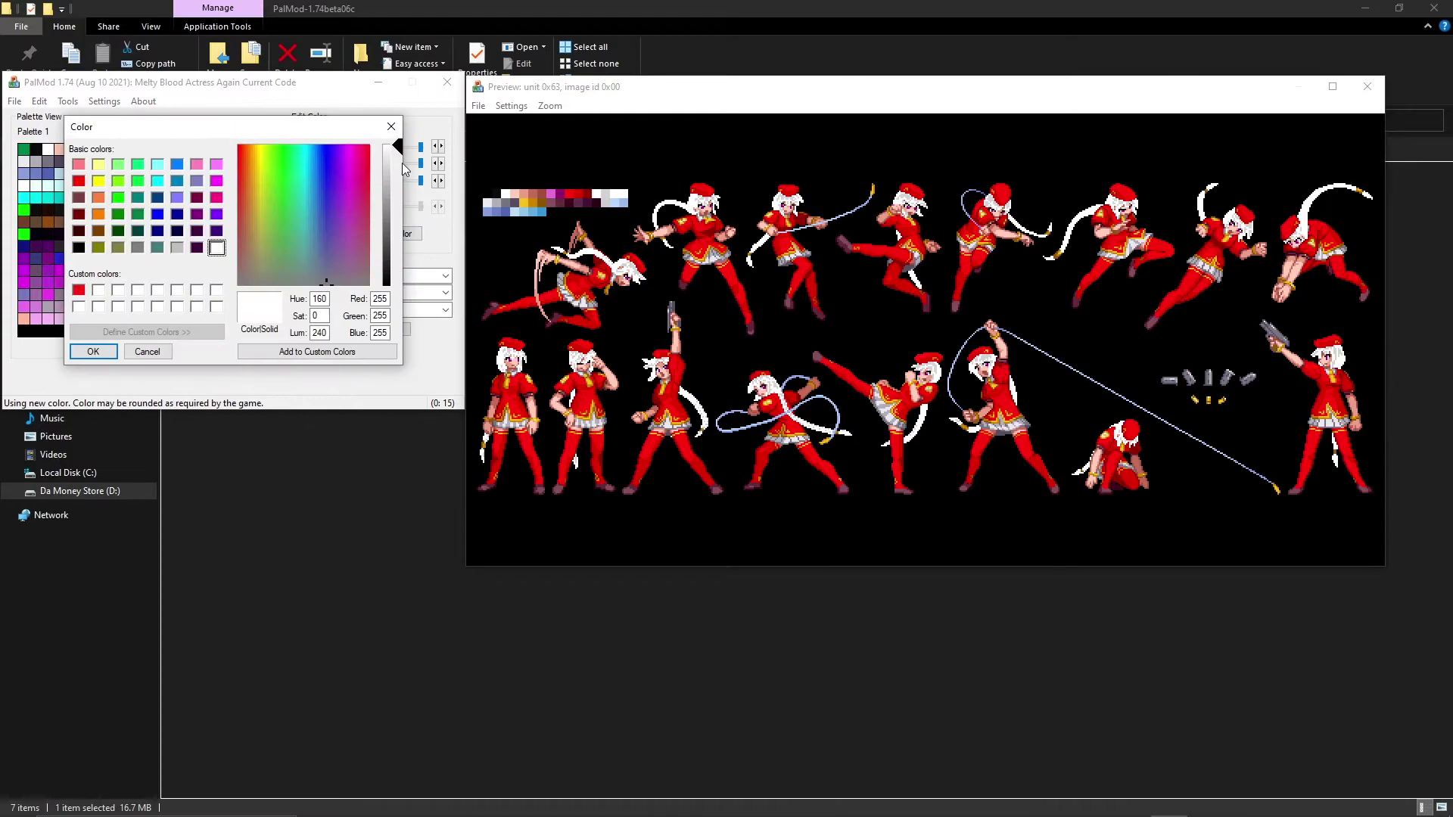
drag(402, 162, 400, 185)
click(93, 352)
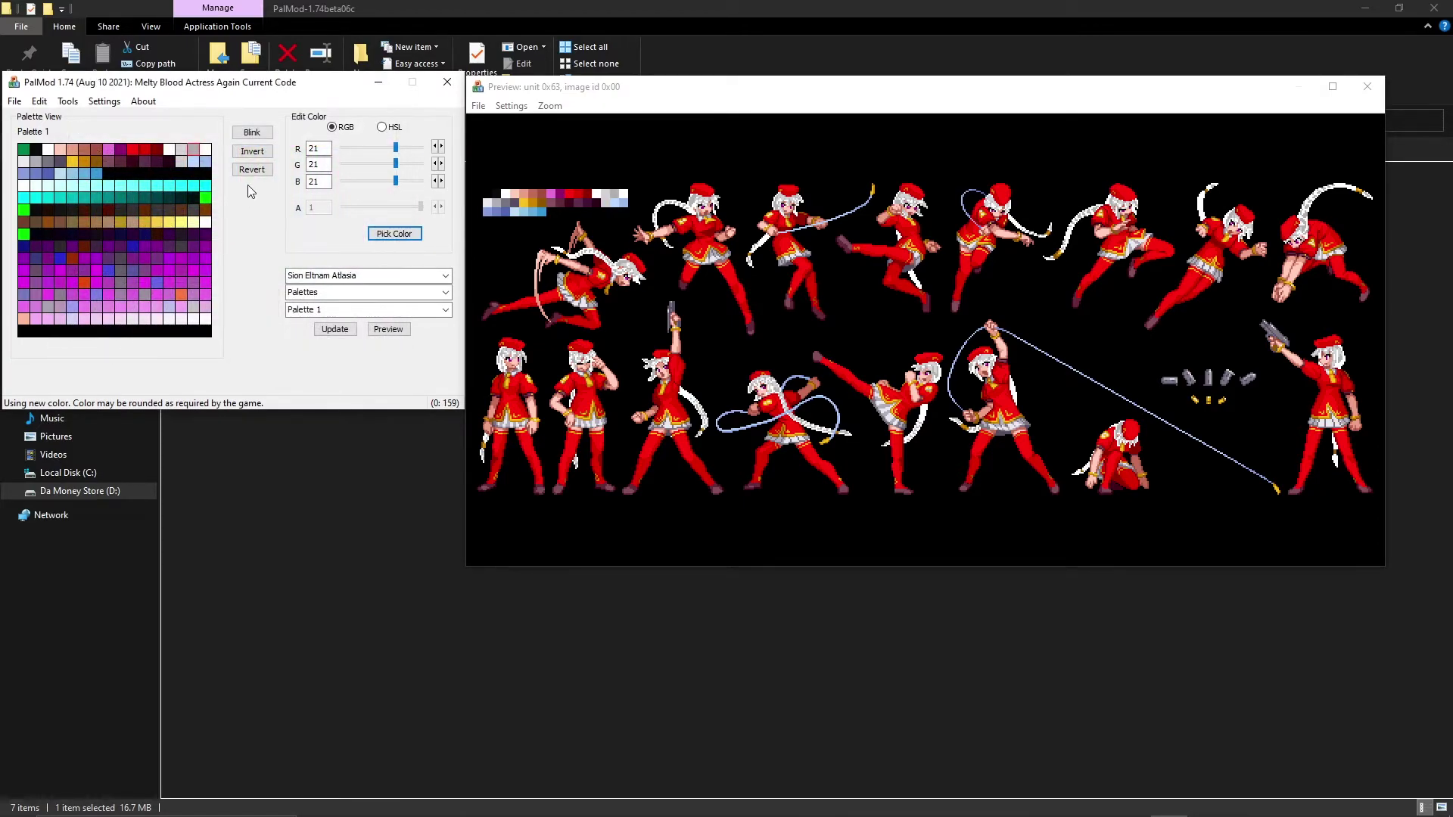
click(203, 162)
click(395, 234)
drag(394, 223, 393, 198)
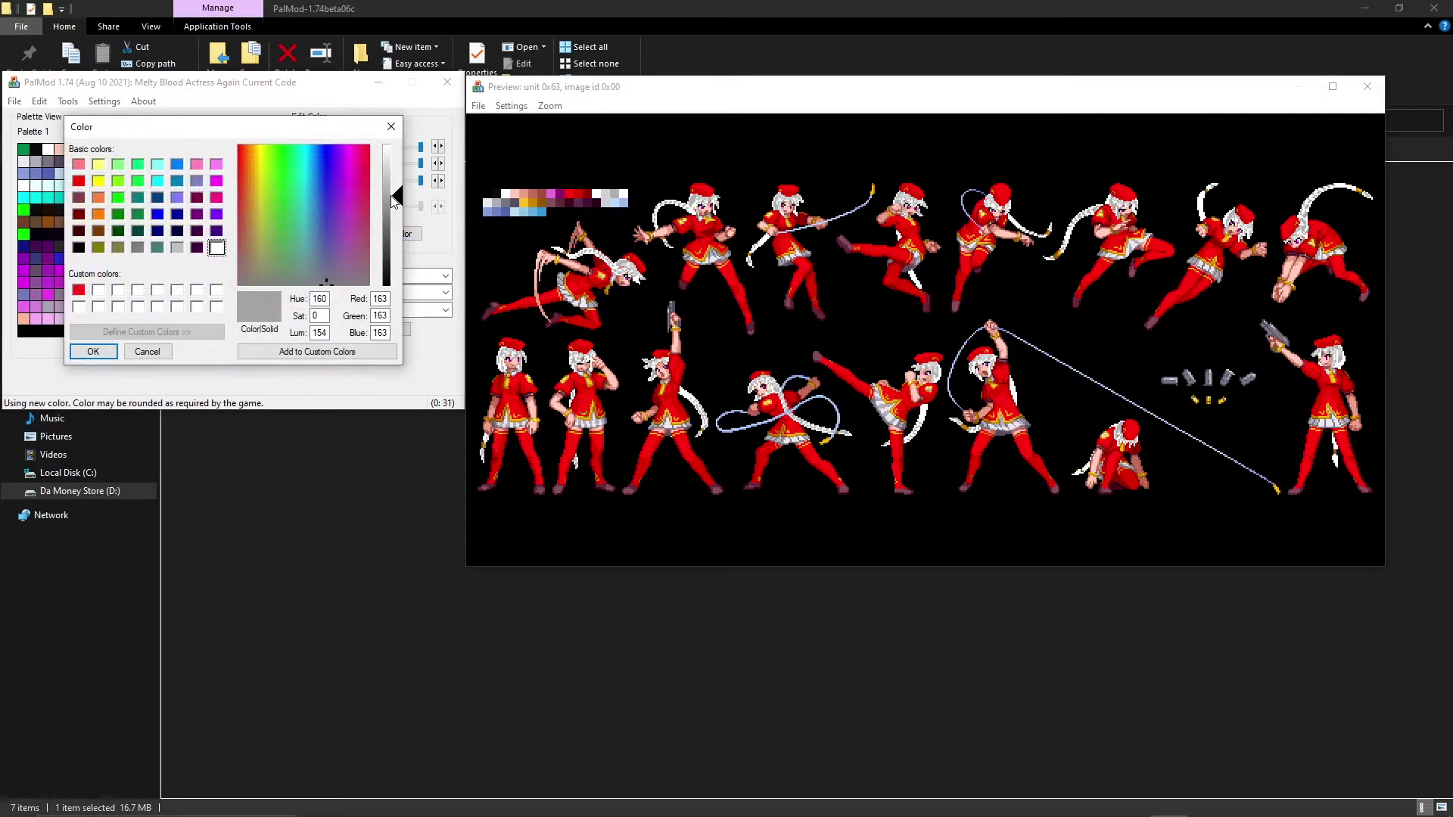
click(106, 350)
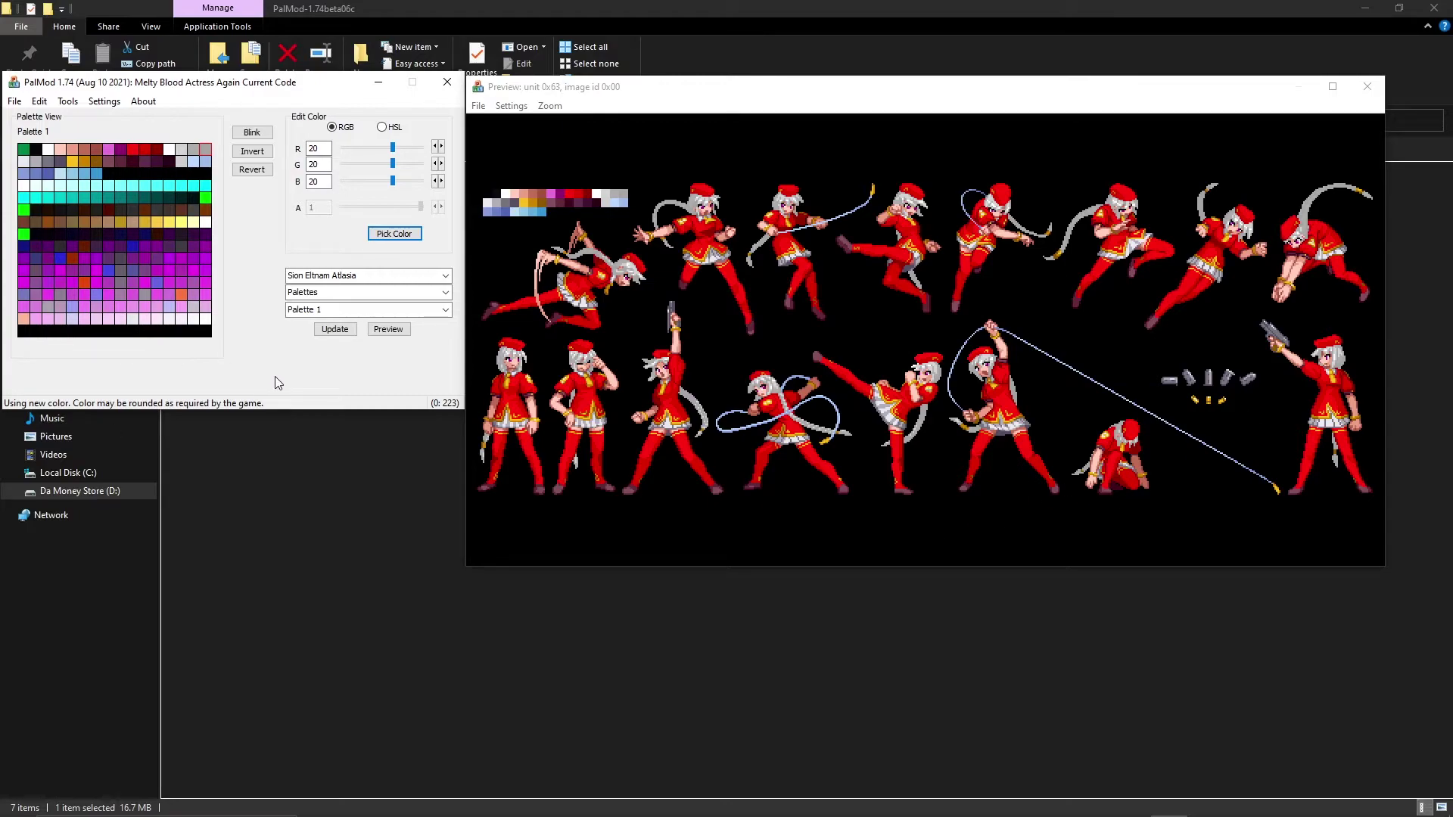
Save with Ctrl+S to patch all 34 game files, then bring the sprite preview forward.
key(ctrl+s)
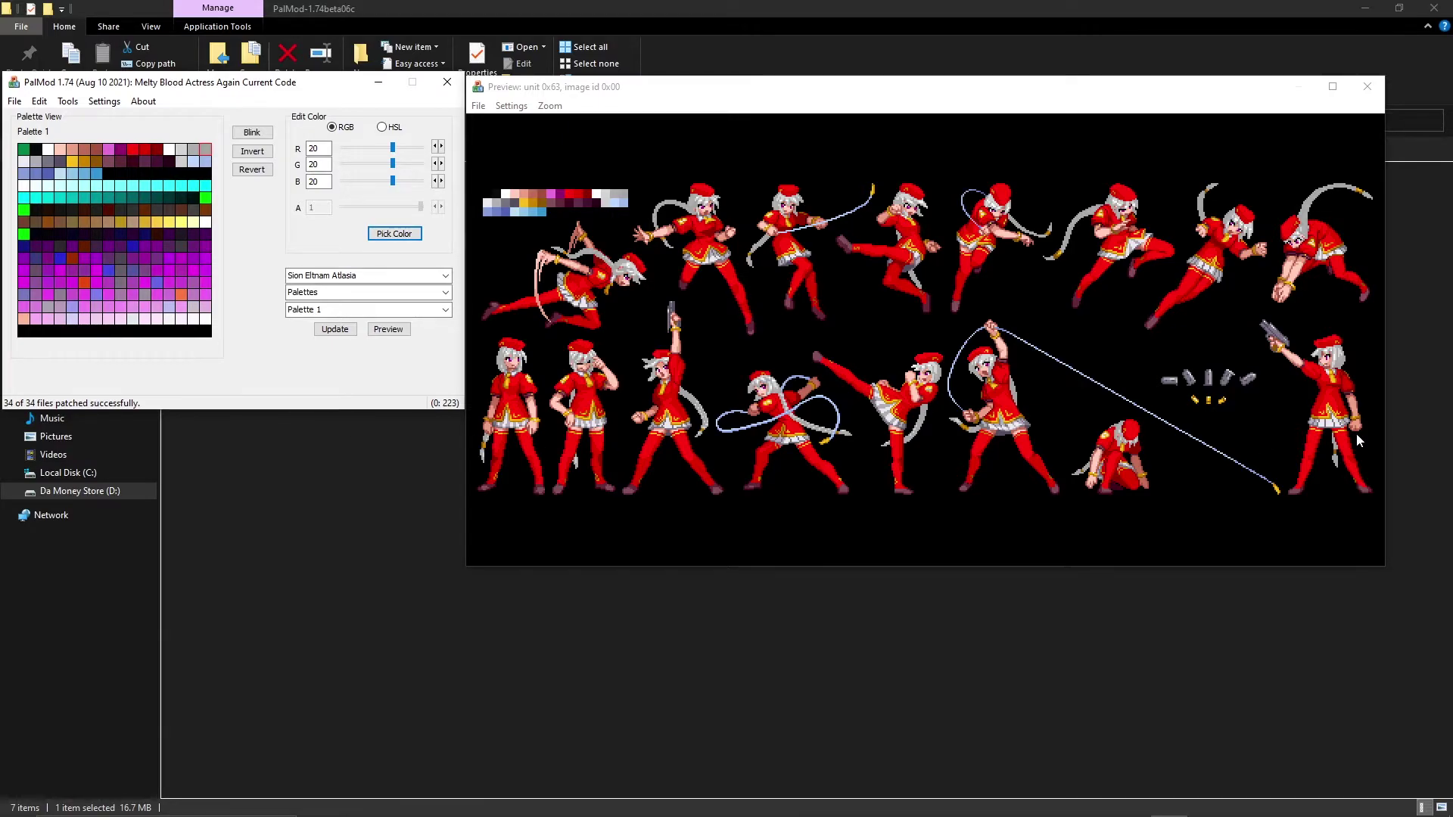
click(655, 115)
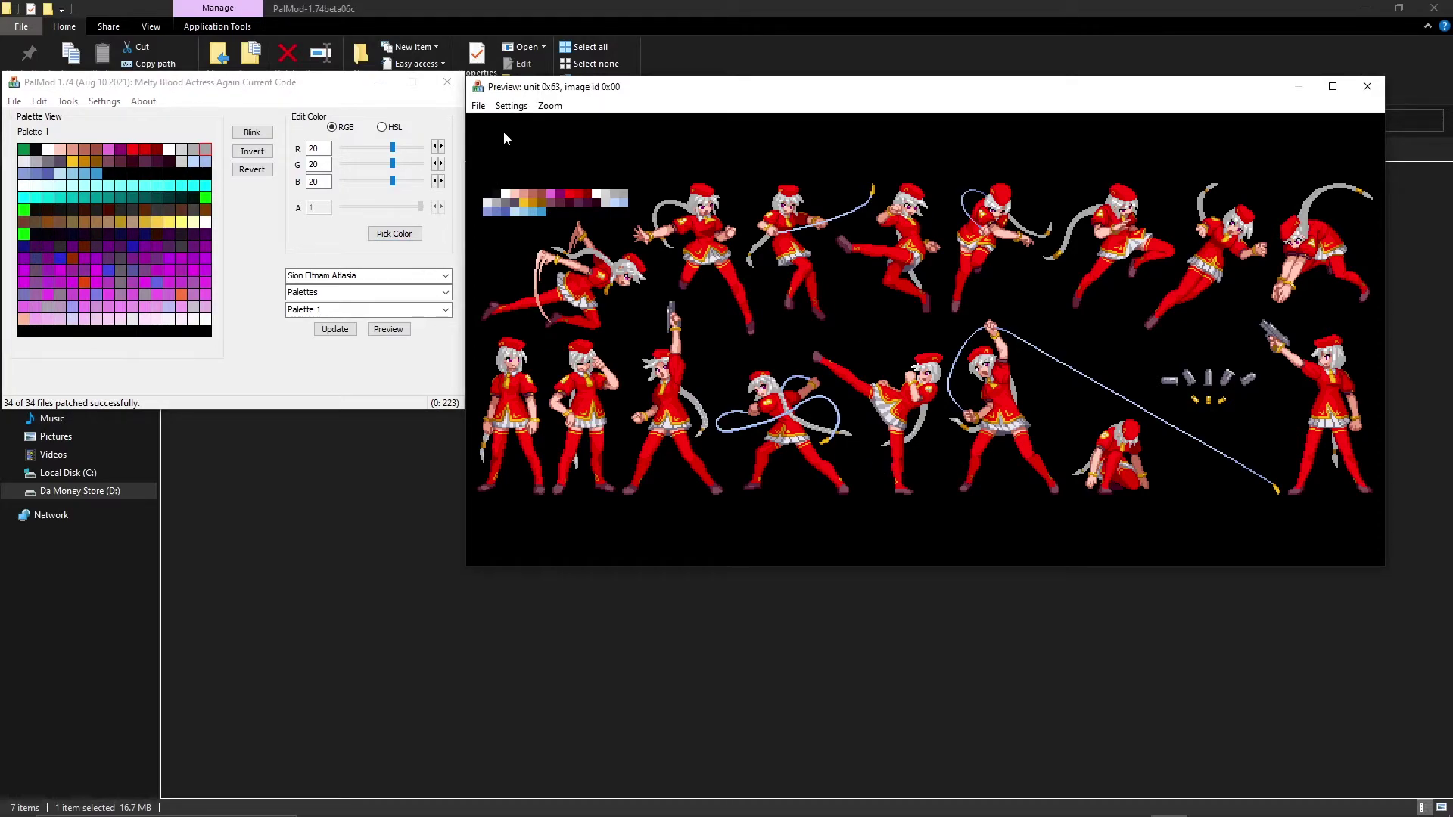
Set up the preview's image export with Palette 1 at 2x zoom.
click(478, 106)
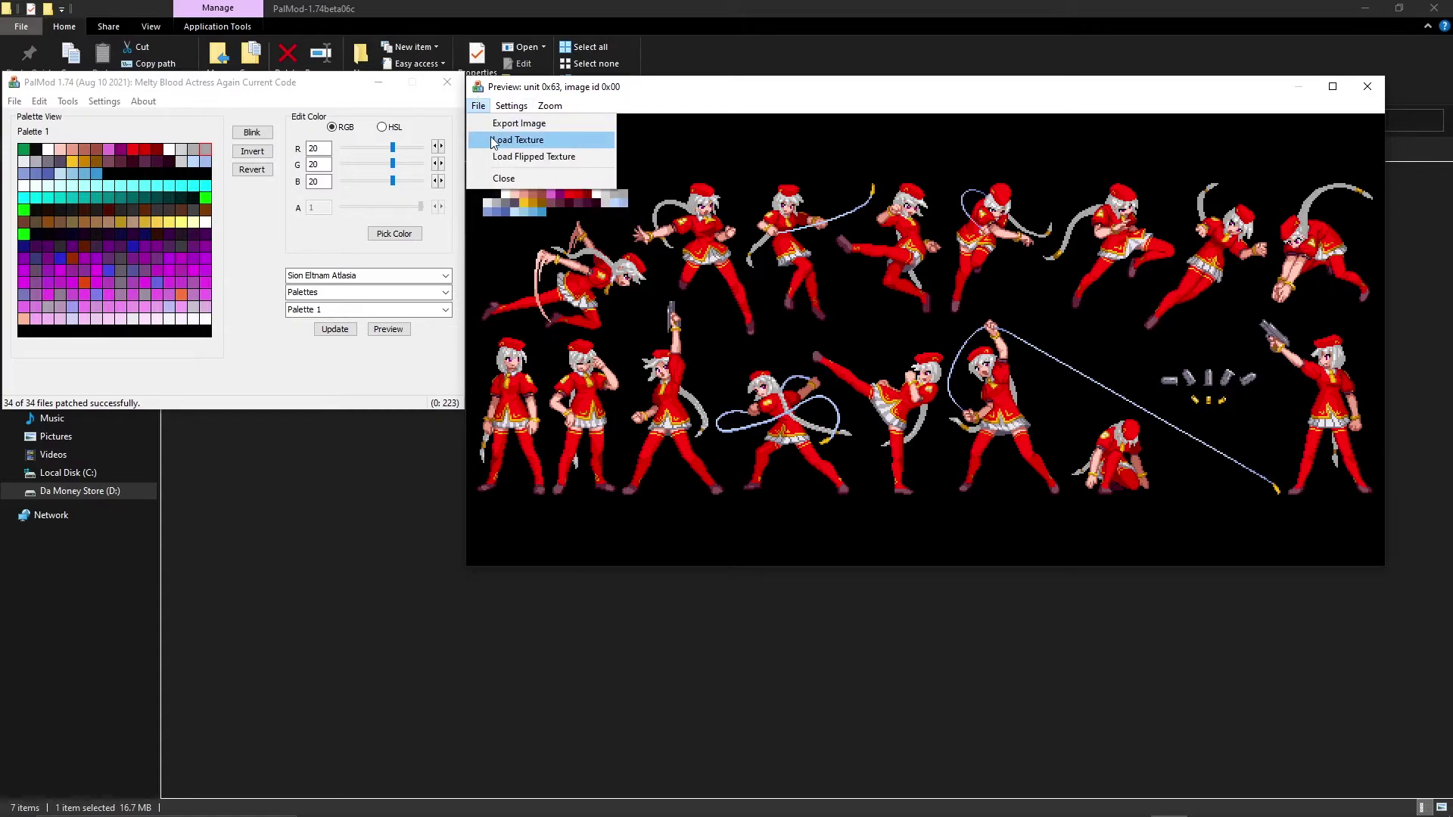
click(508, 126)
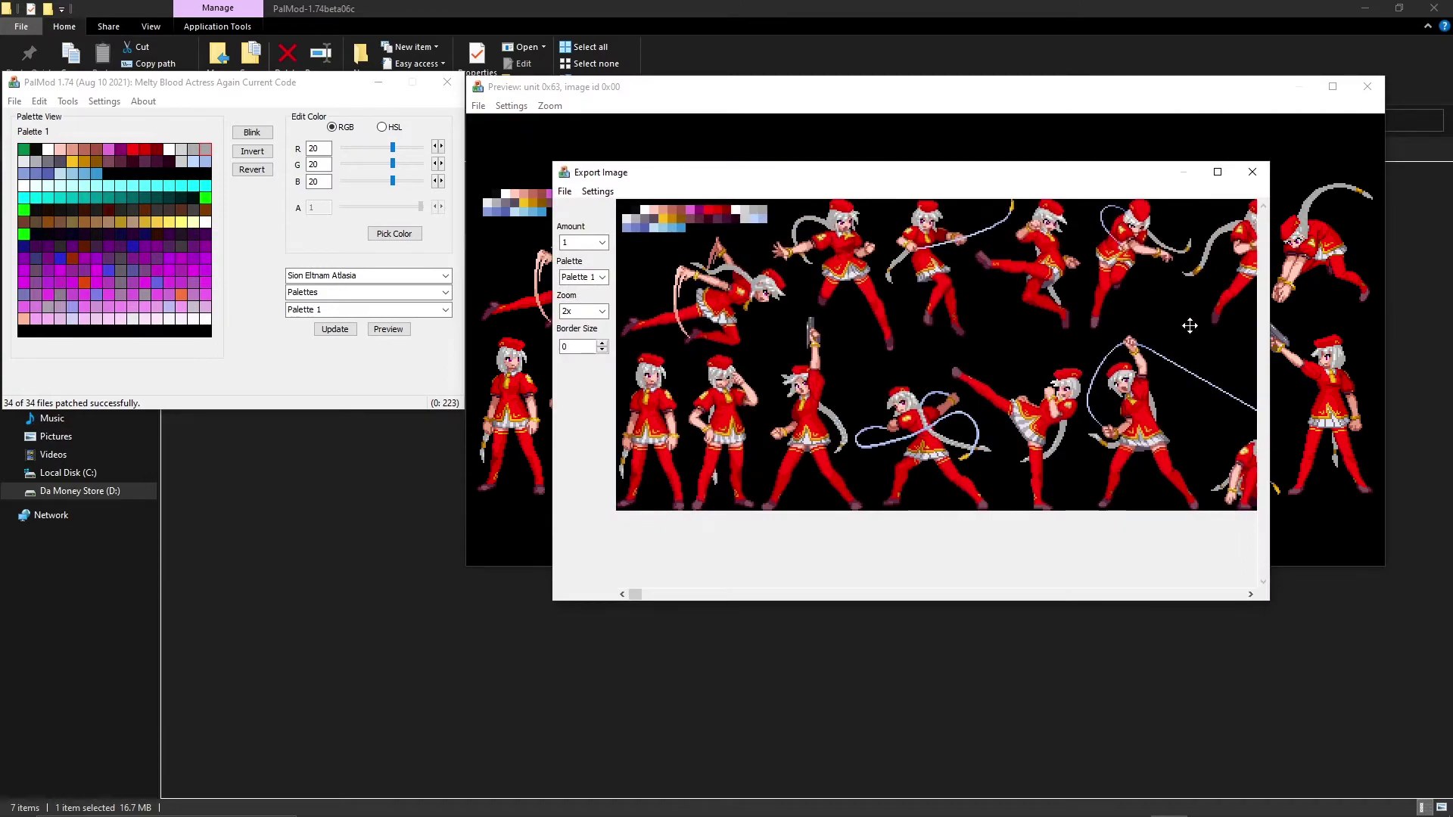
click(603, 278)
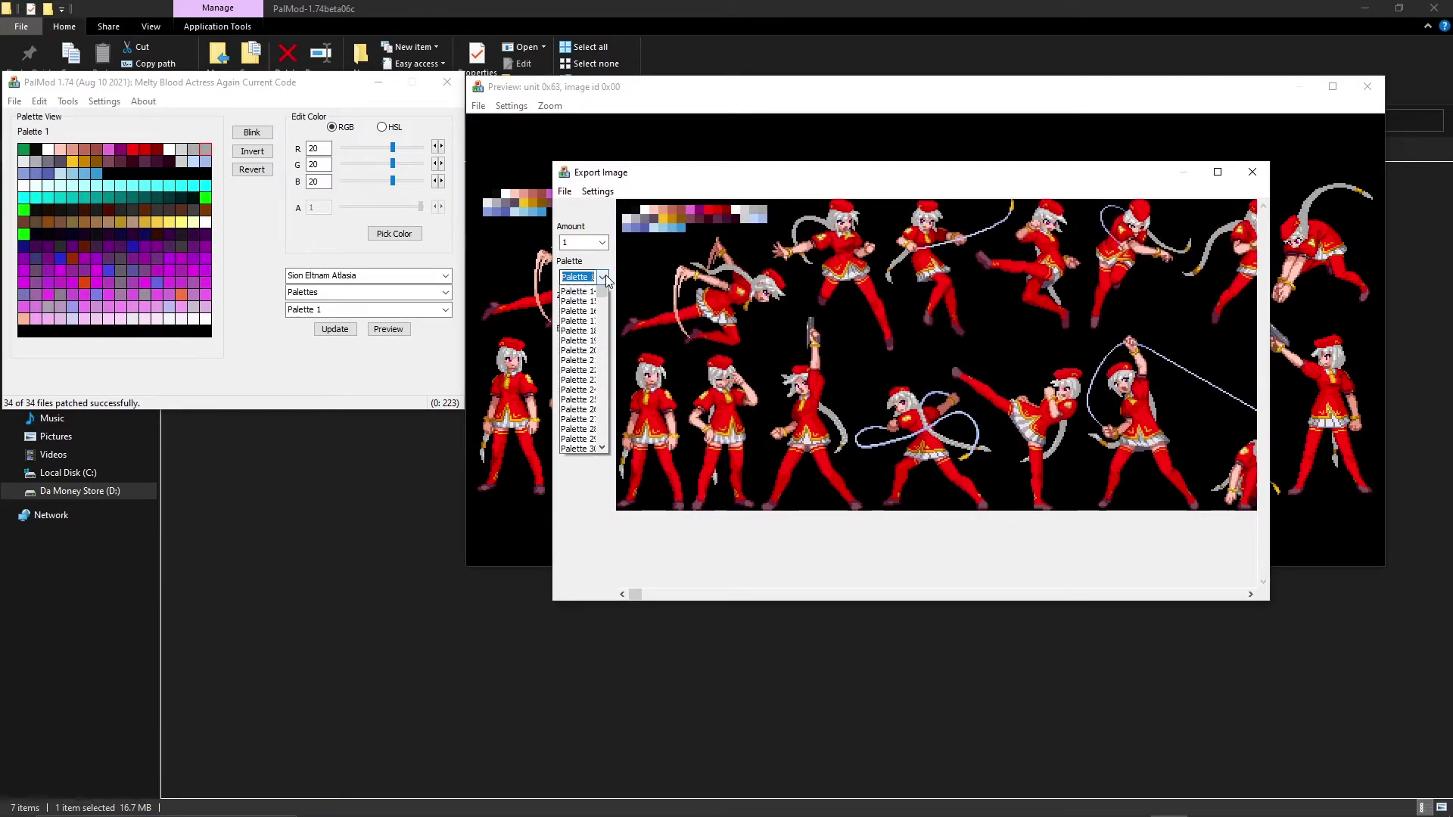
click(605, 279)
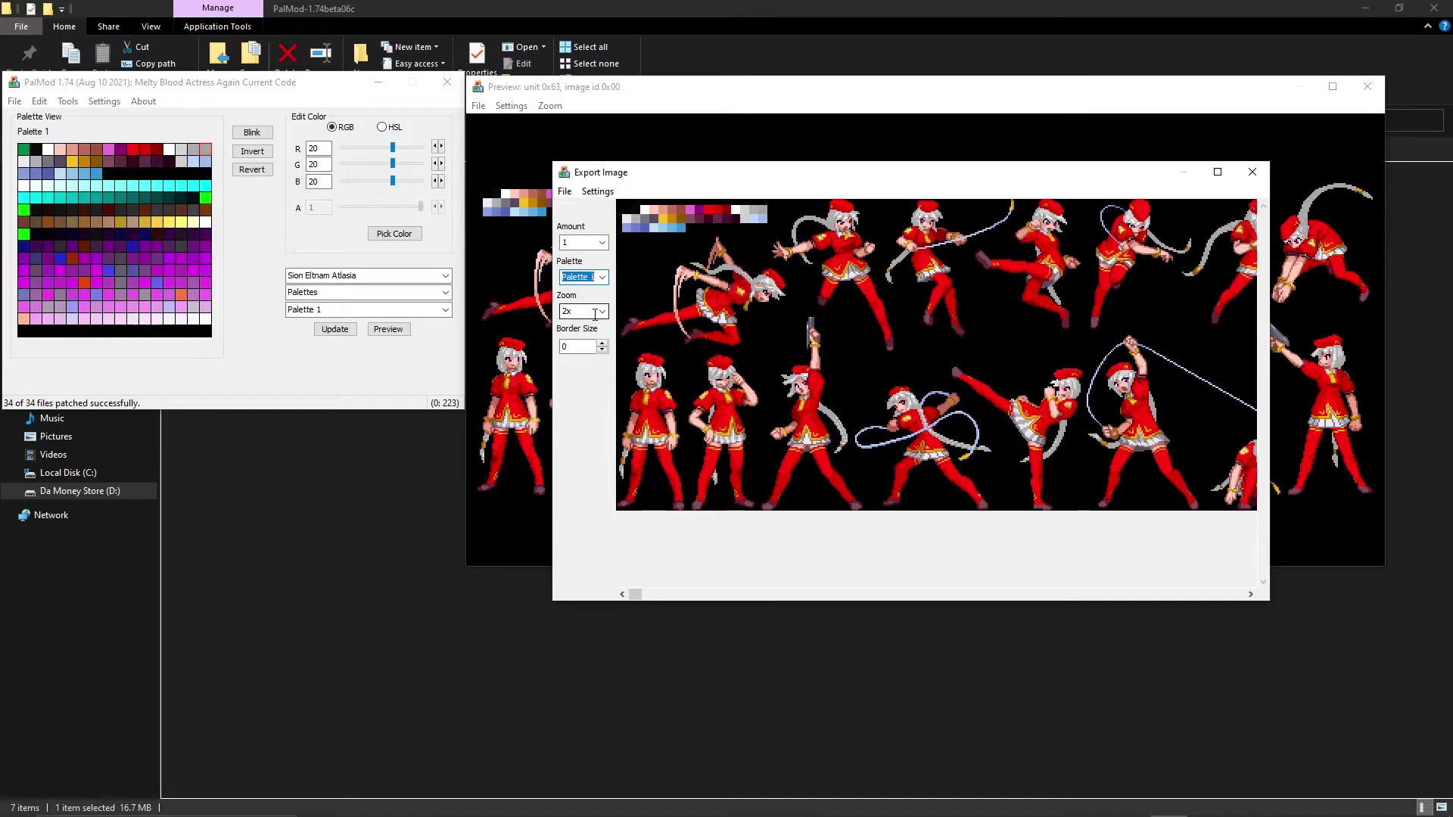
click(596, 312)
click(603, 312)
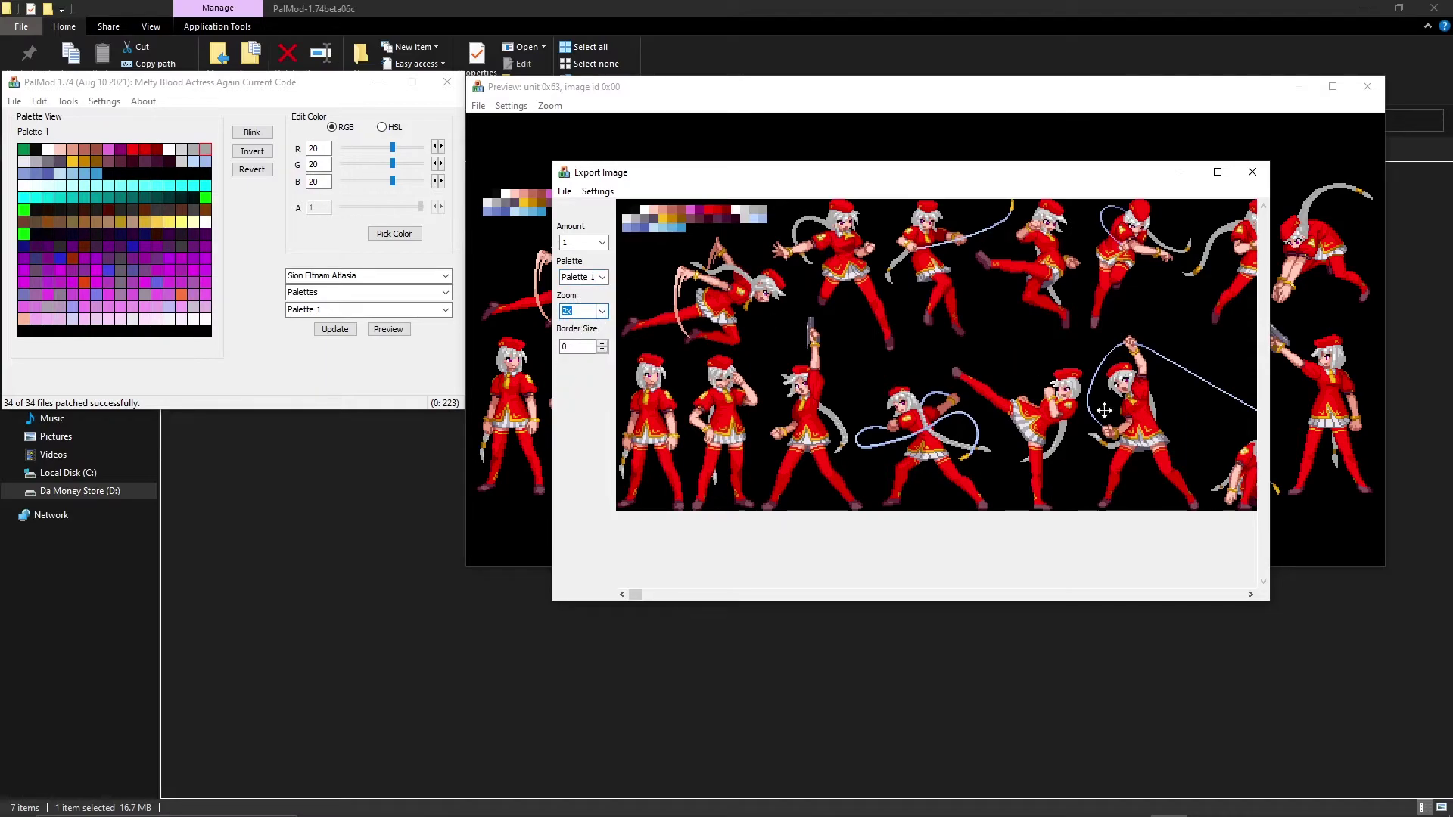
Save the export as Red Eltnum.png over the old copy and close the export window.
click(565, 192)
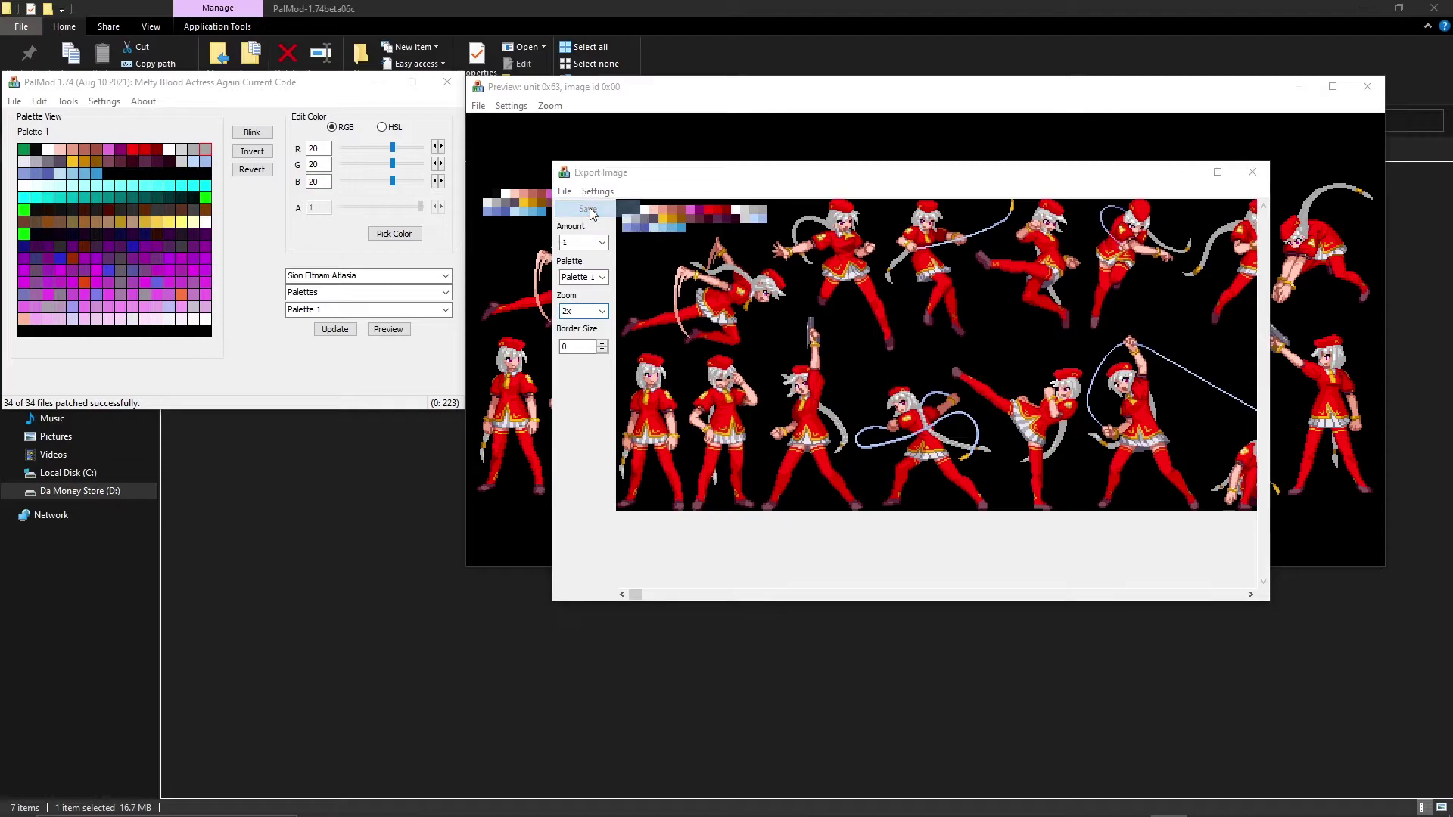
click(589, 210)
click(908, 348)
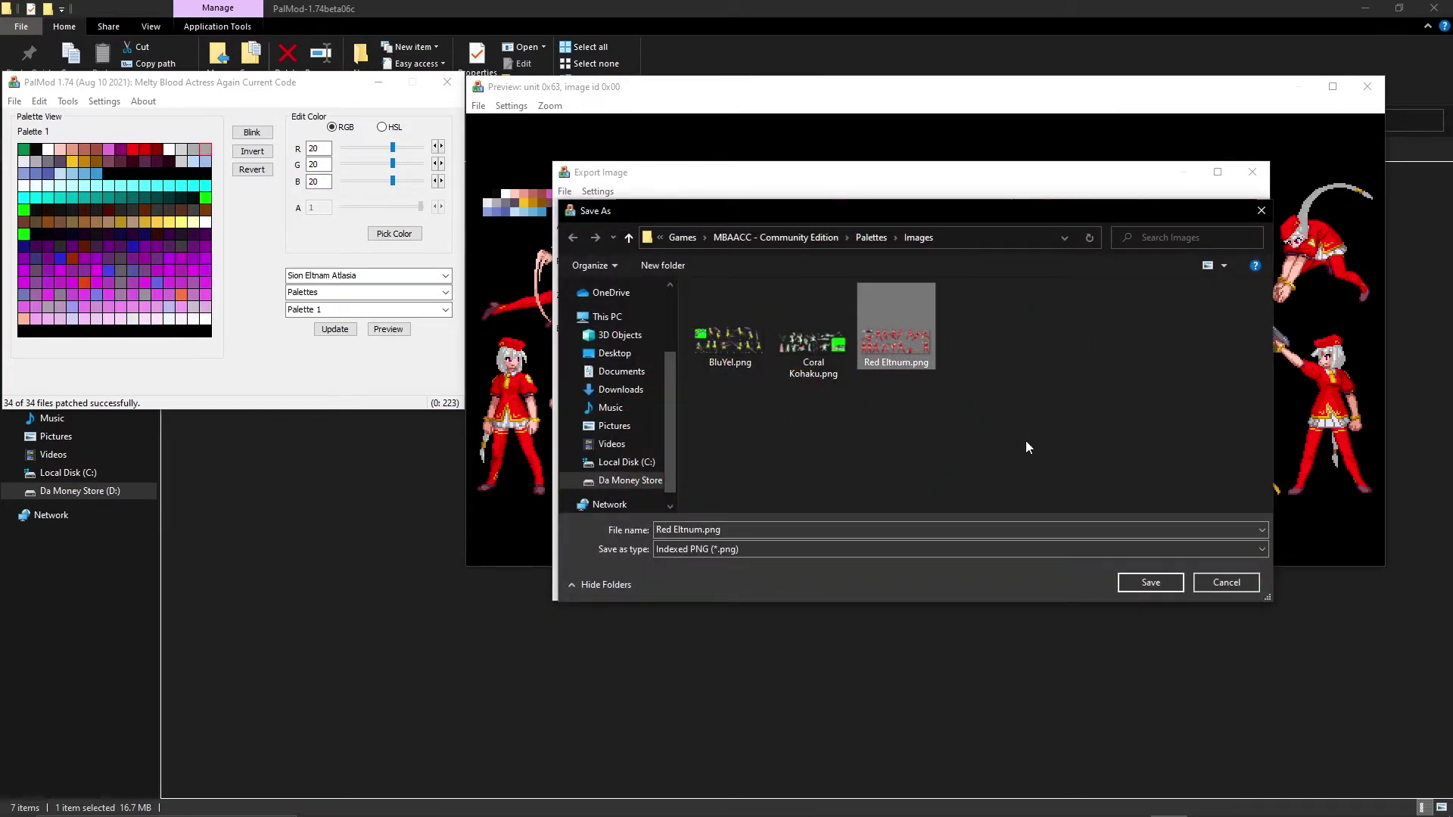
click(1146, 586)
click(750, 416)
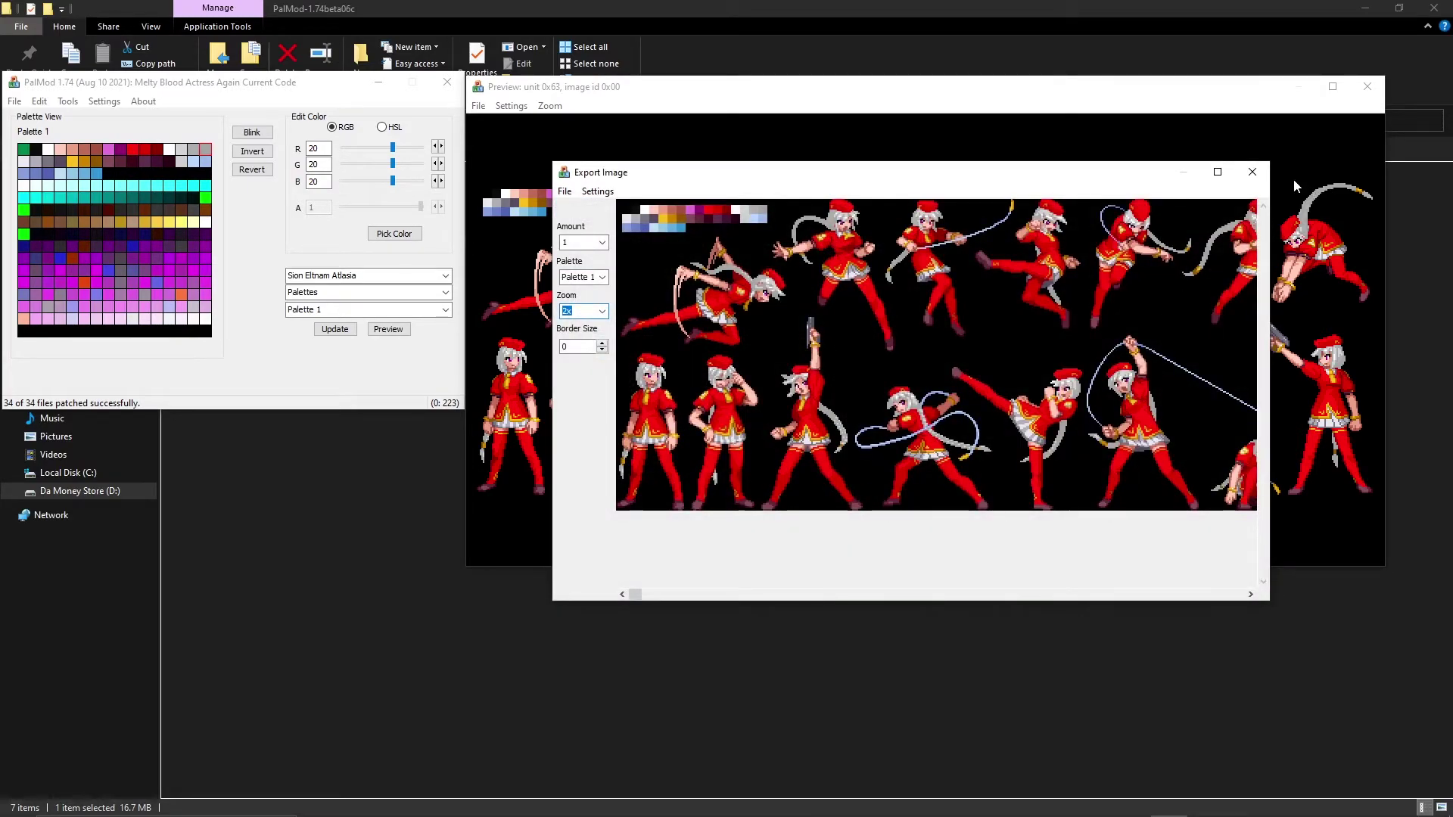
click(1252, 172)
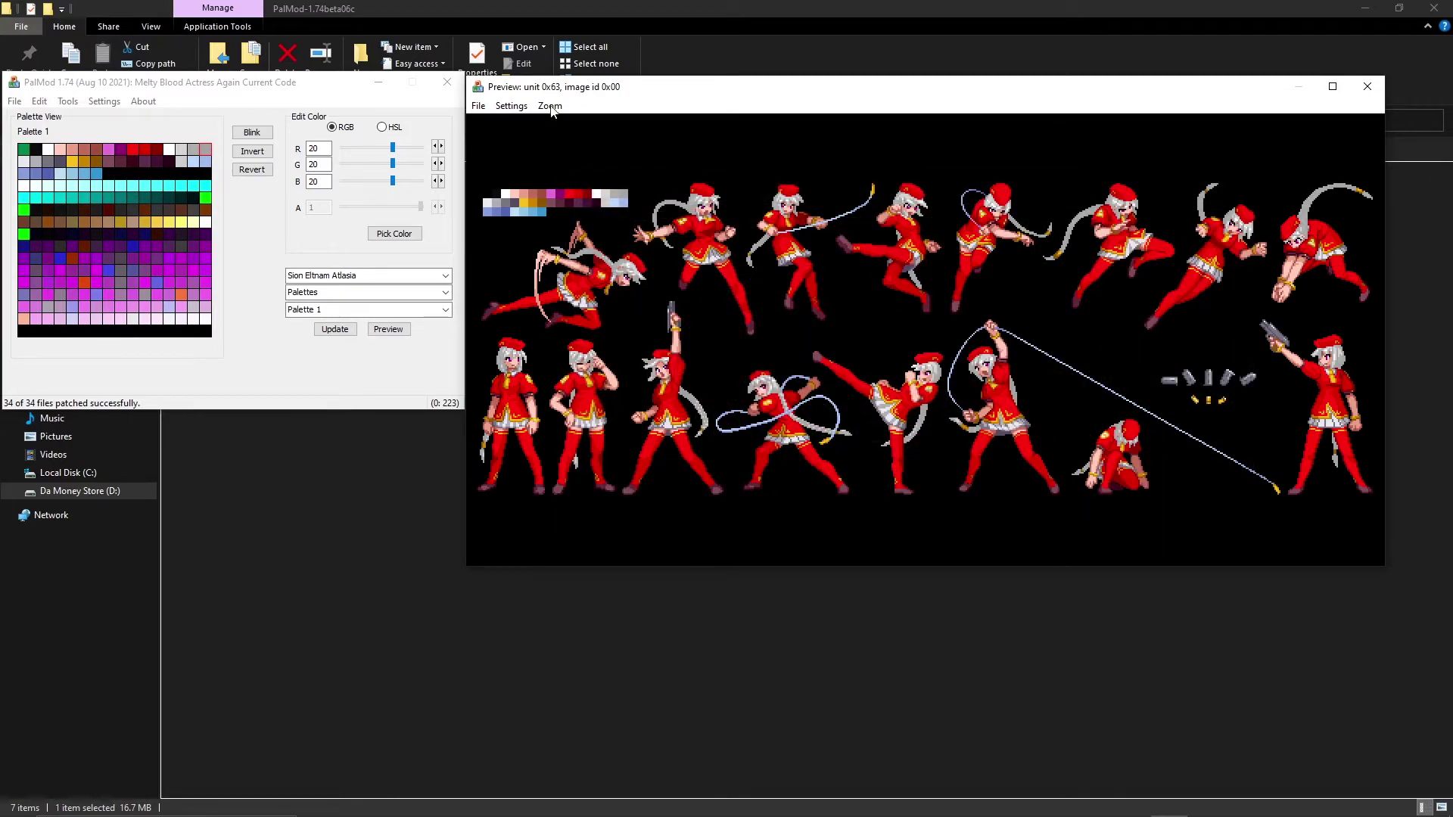
Save the palette as ACT over Red Eltnum.act in the Palettes folder, confirming the replace.
click(62, 103)
click(66, 102)
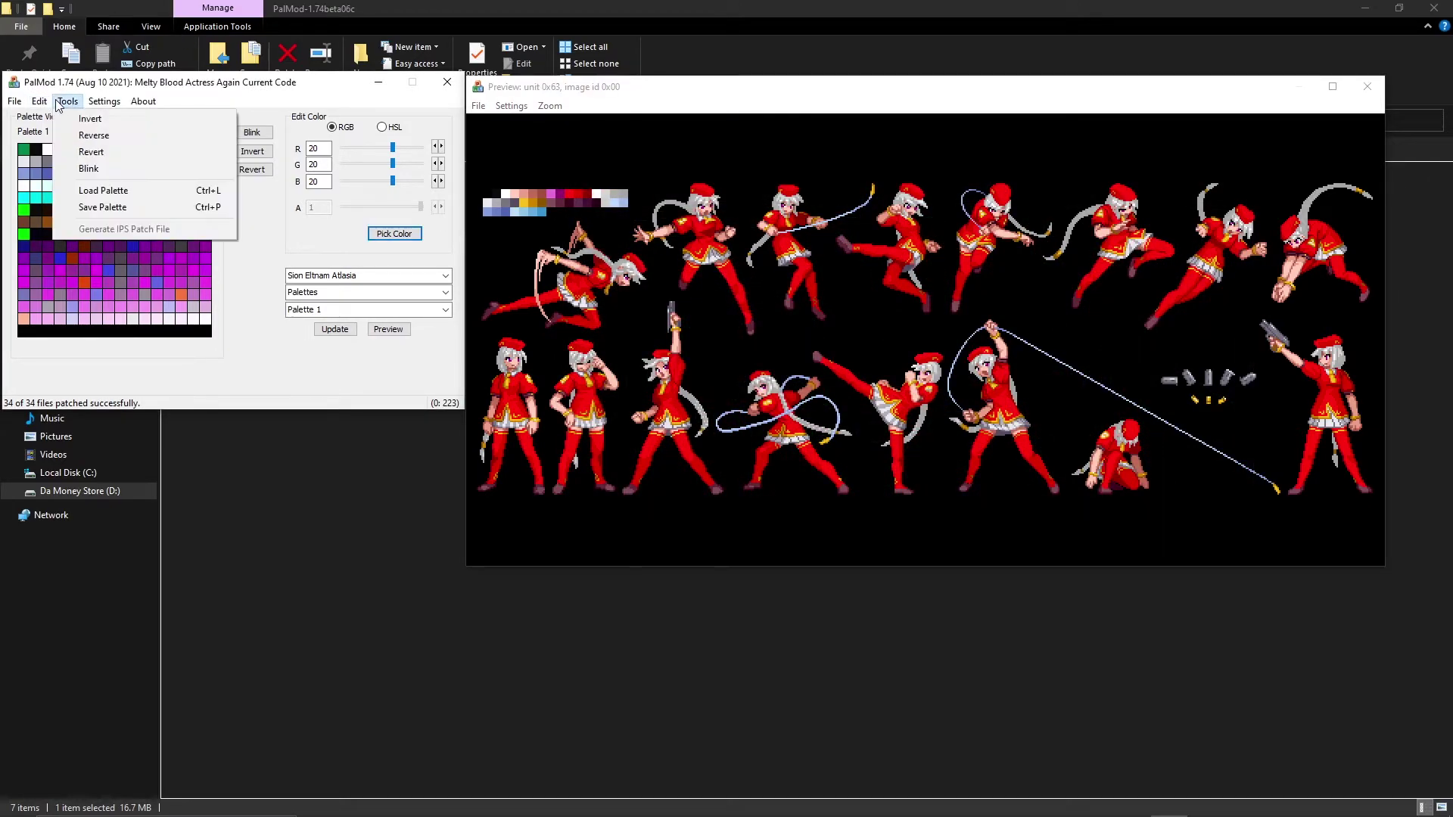
click(147, 212)
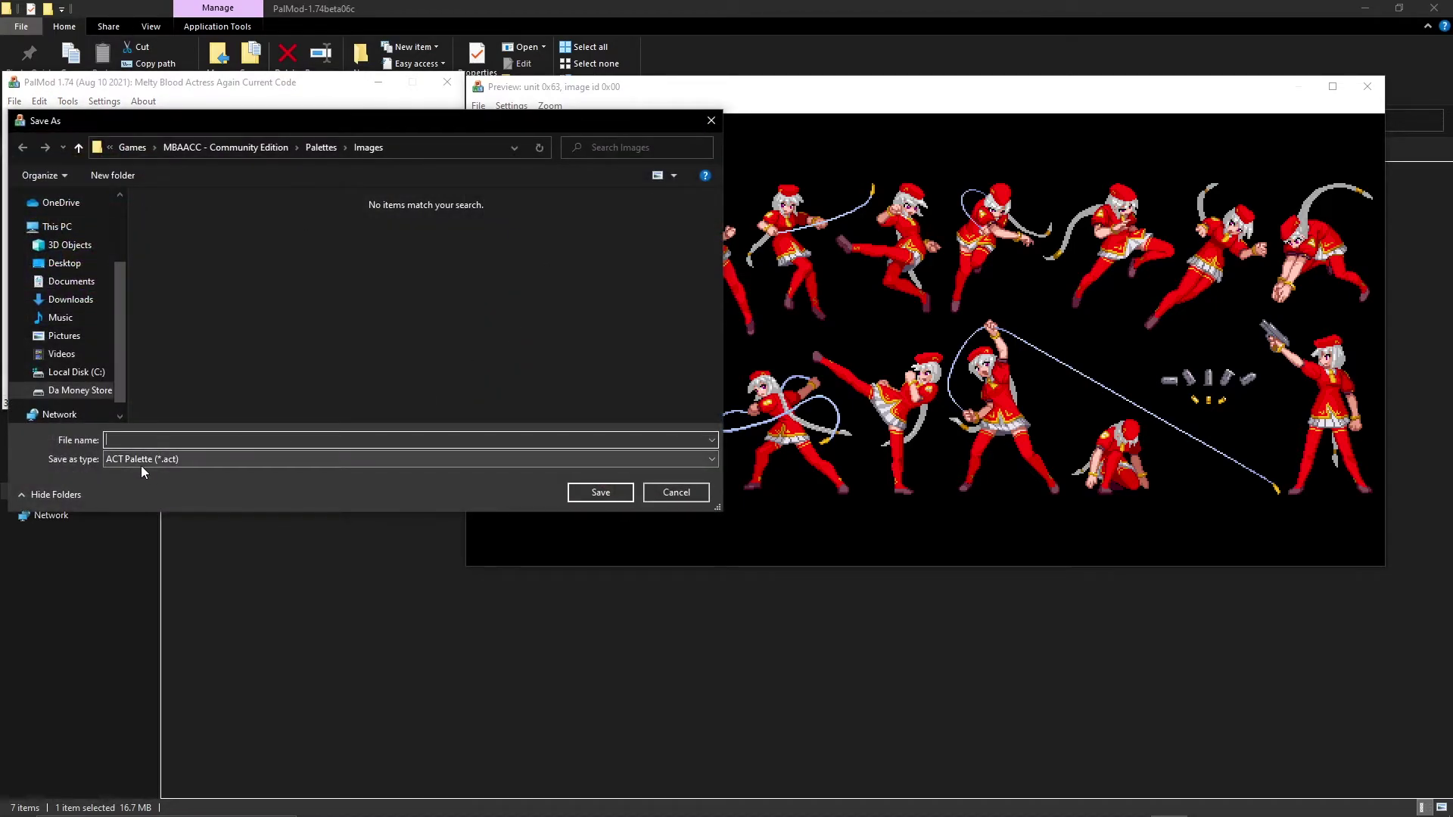
click(321, 147)
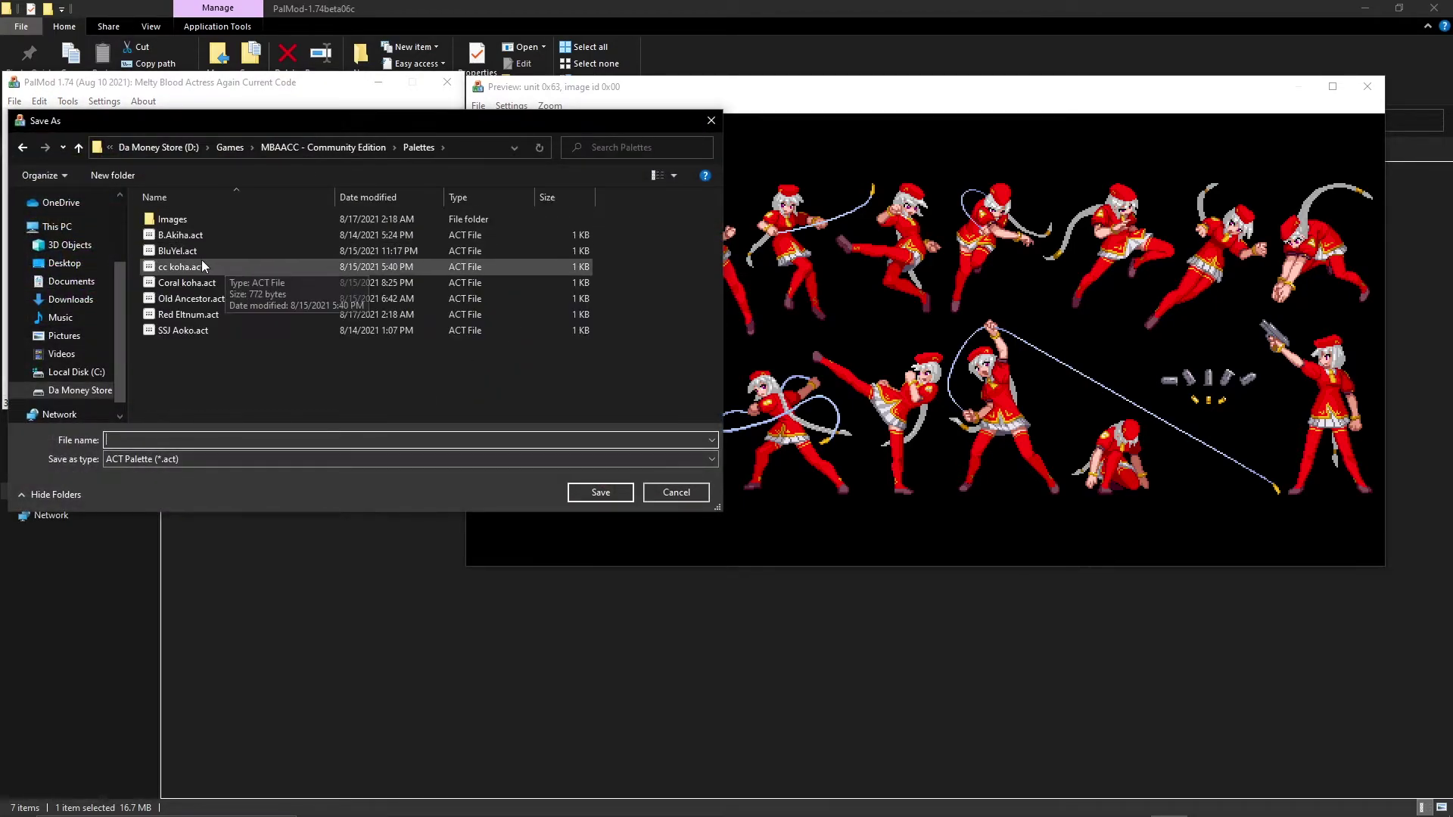
click(225, 315)
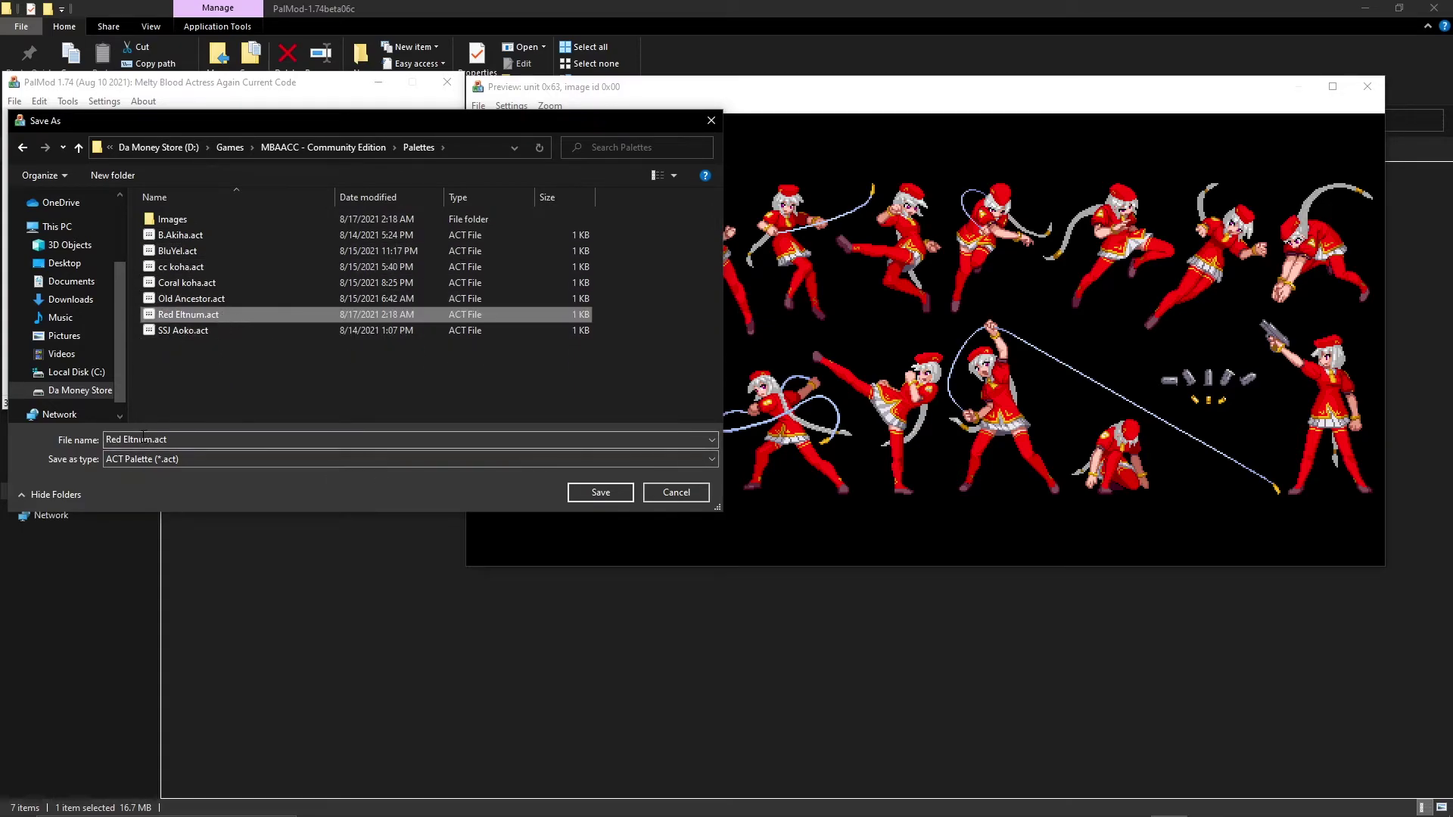
click(601, 492)
click(772, 416)
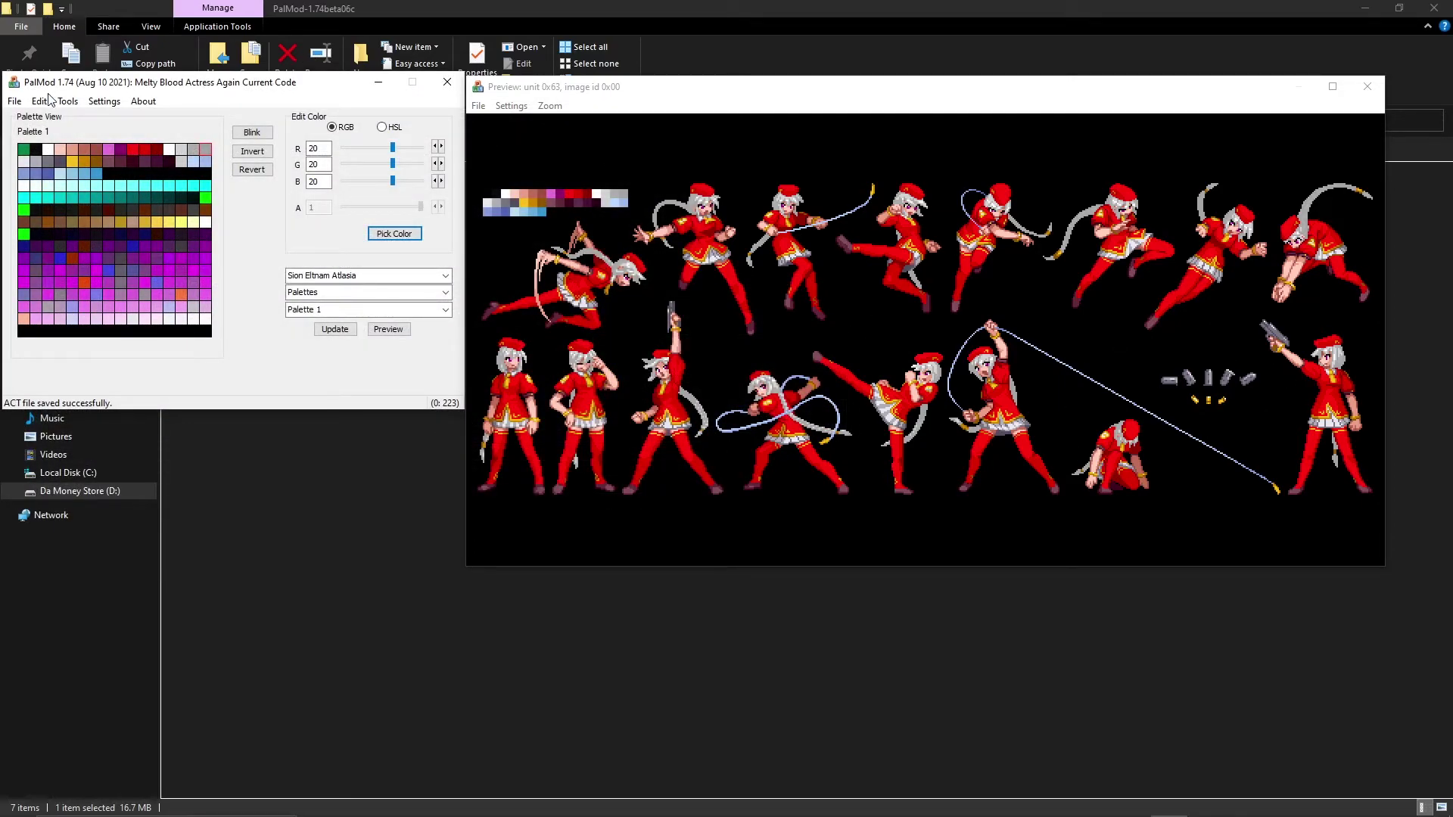
click(15, 101)
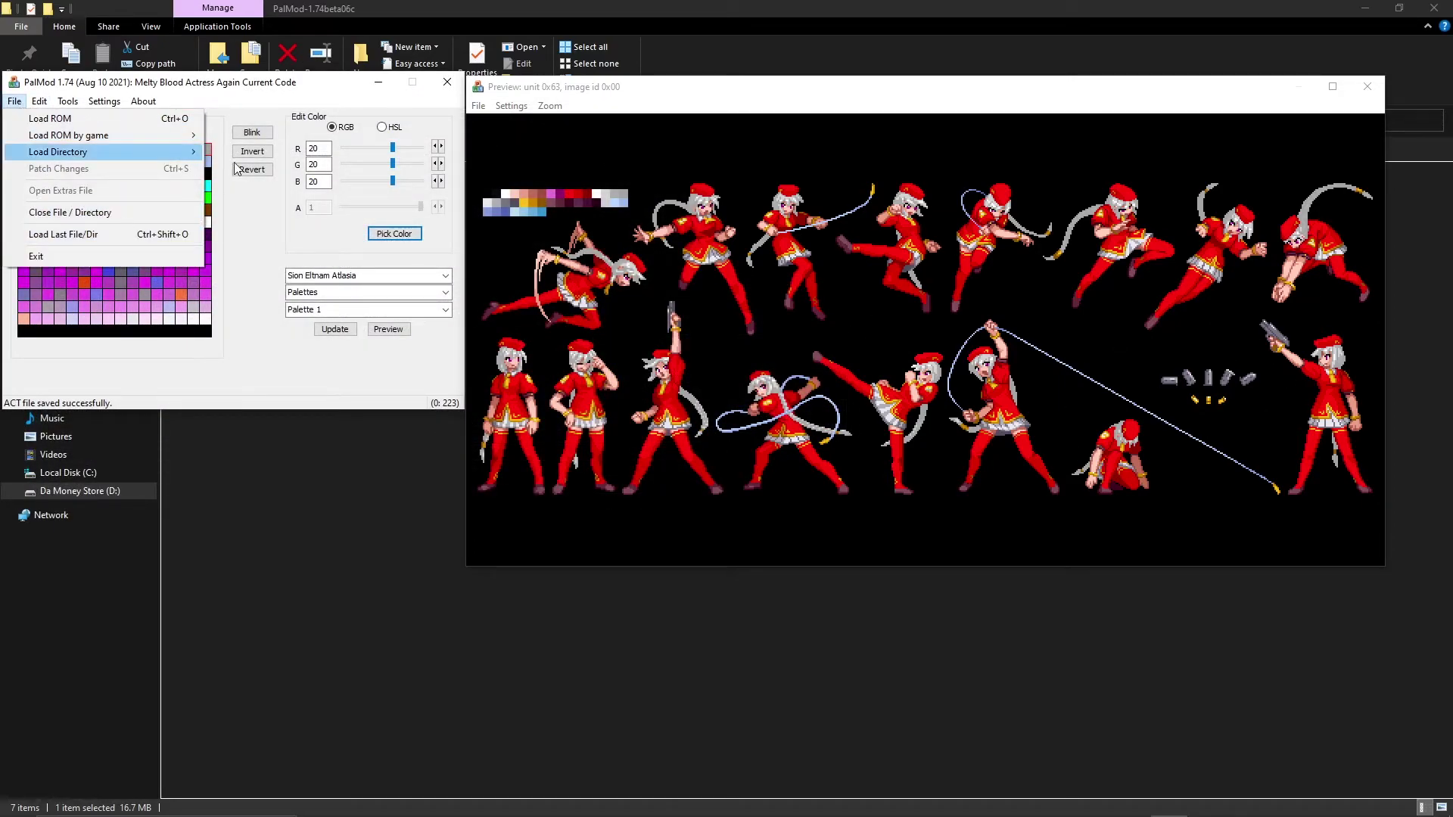
click(1322, 193)
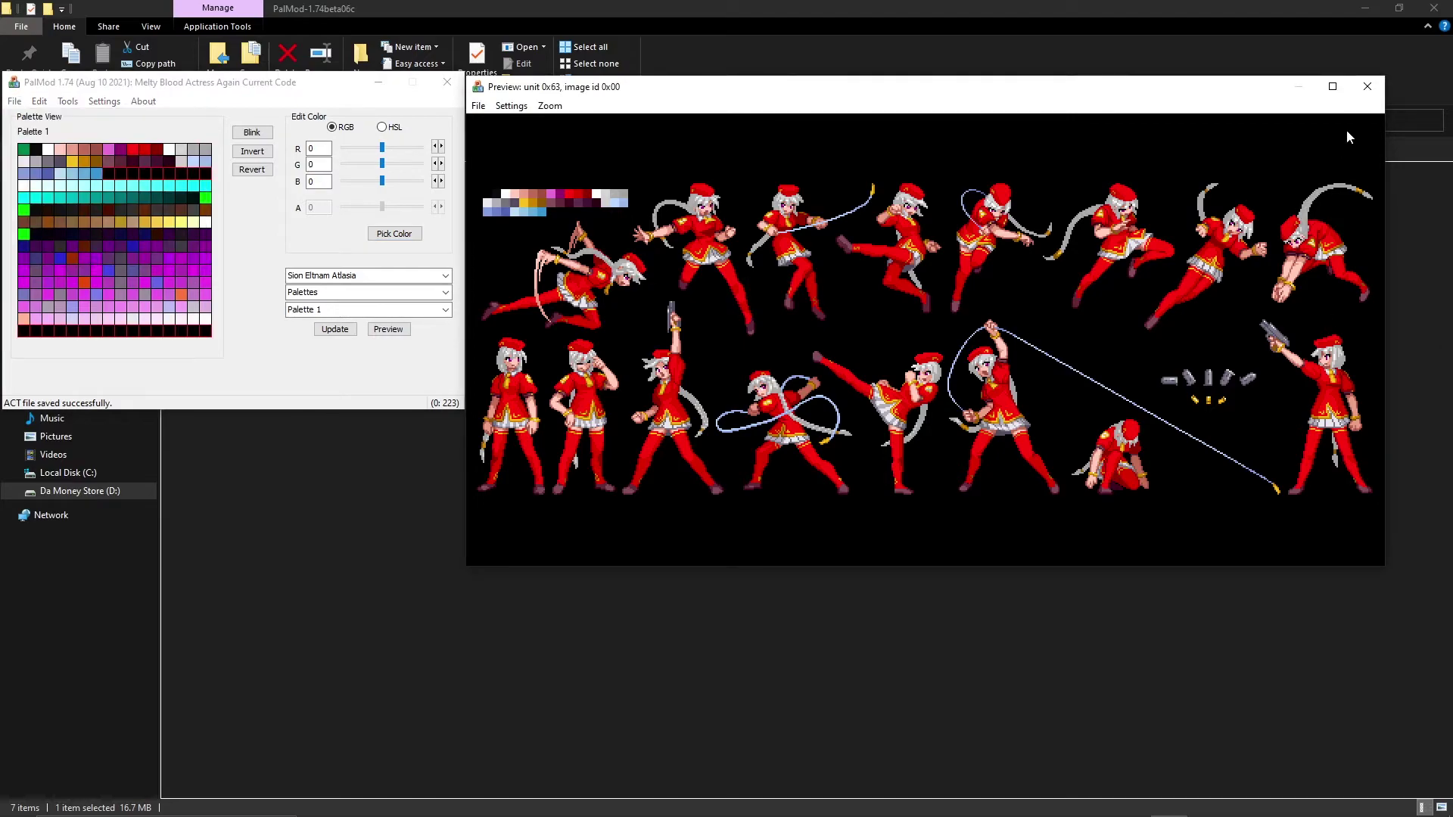
Close the Preview and PalMod windows and open MBAACC - Community Edition > MBAACC > data.
click(1366, 89)
click(447, 82)
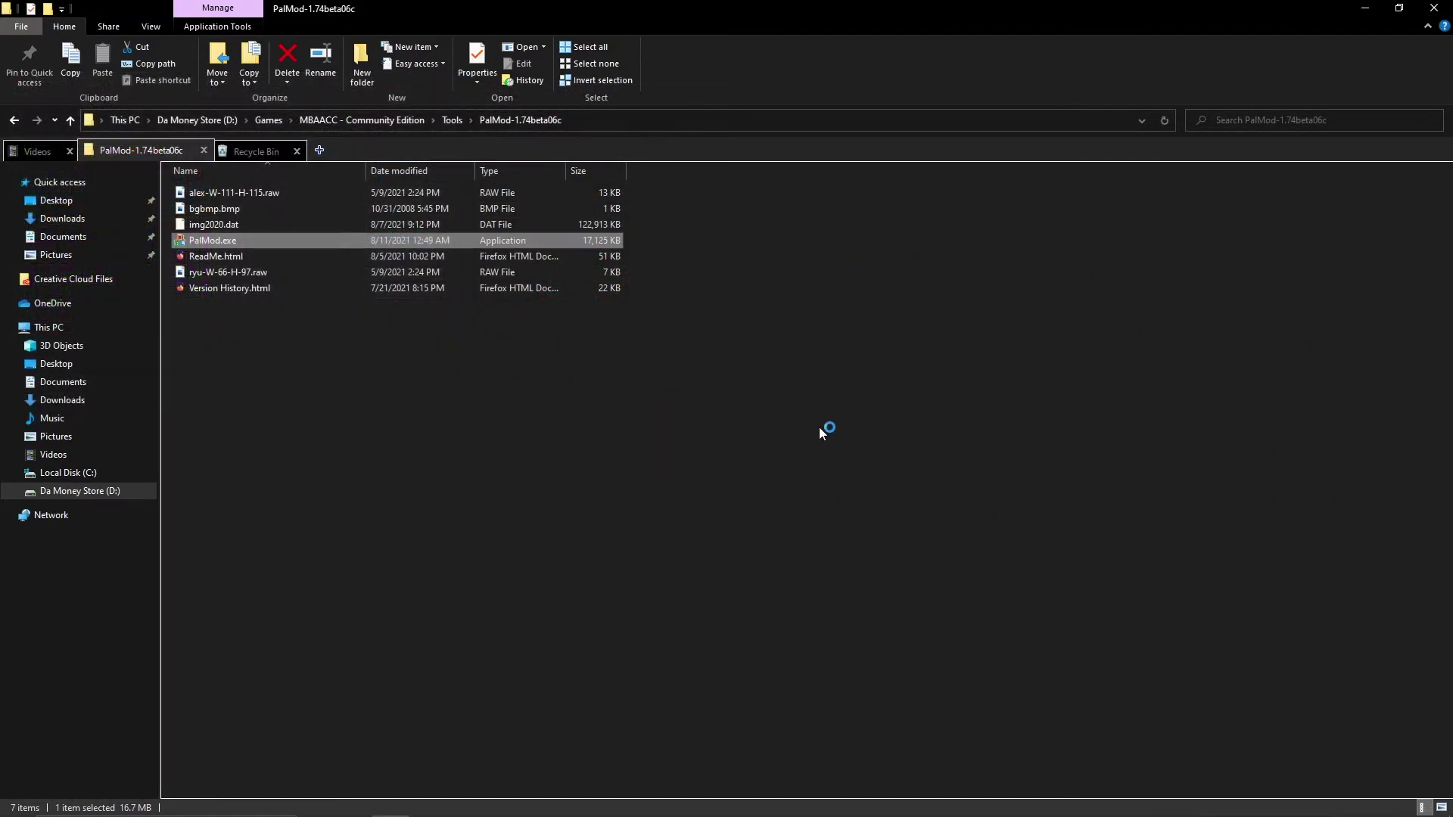
click(324, 125)
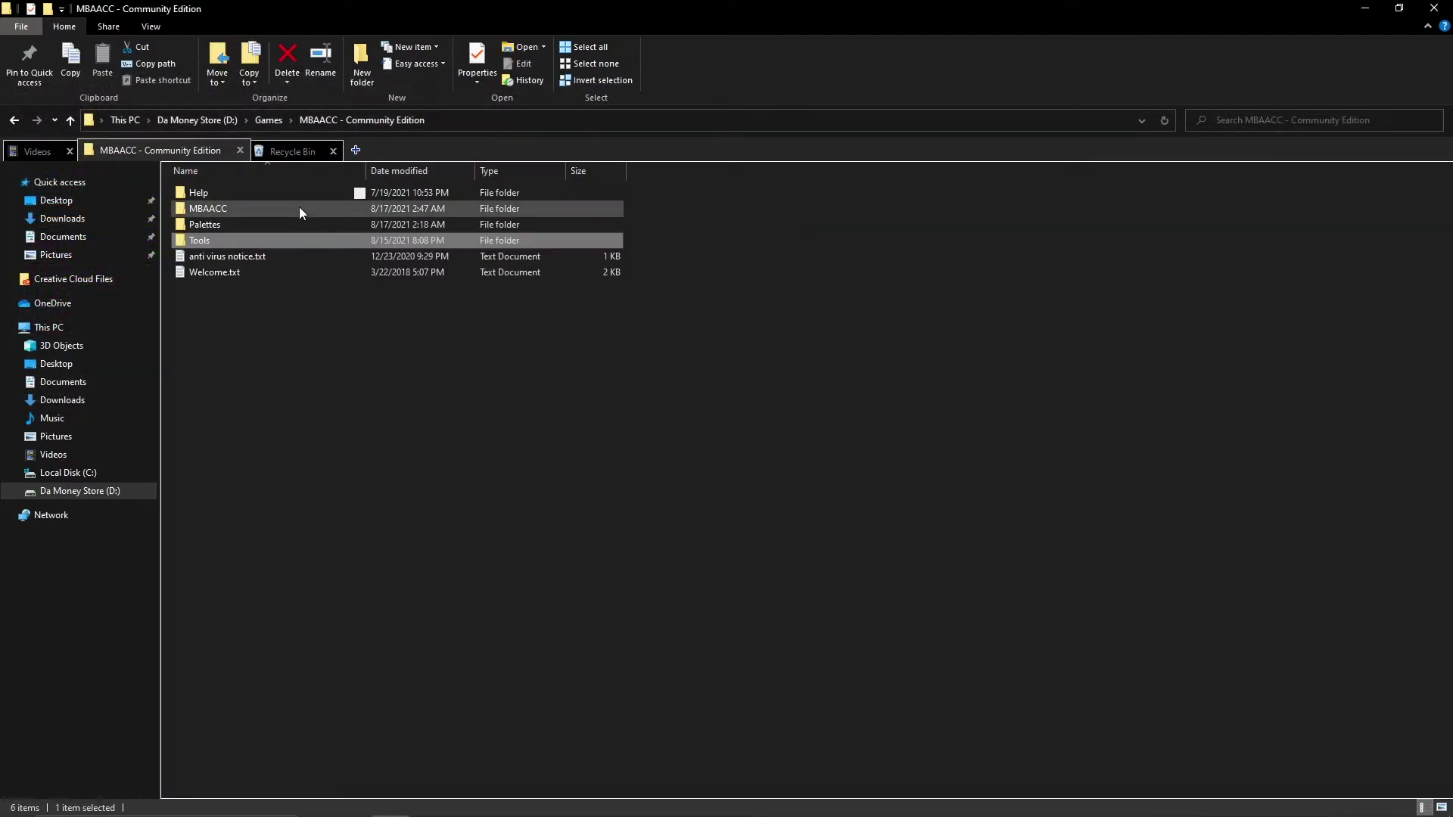
double_click(260, 212)
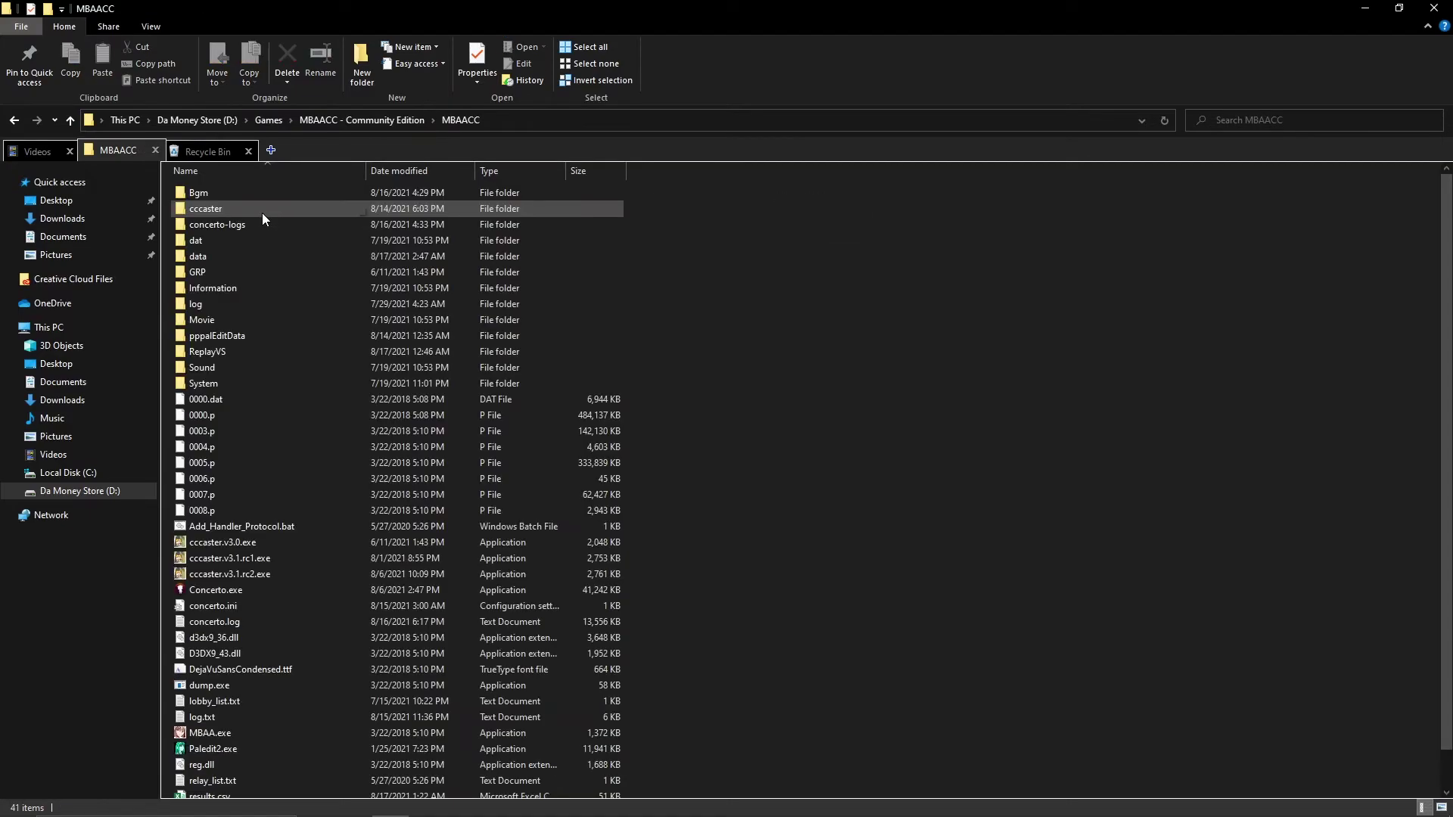
double_click(214, 256)
Find and select sion.pal in the data folder.
scroll(648, 324, down, 20)
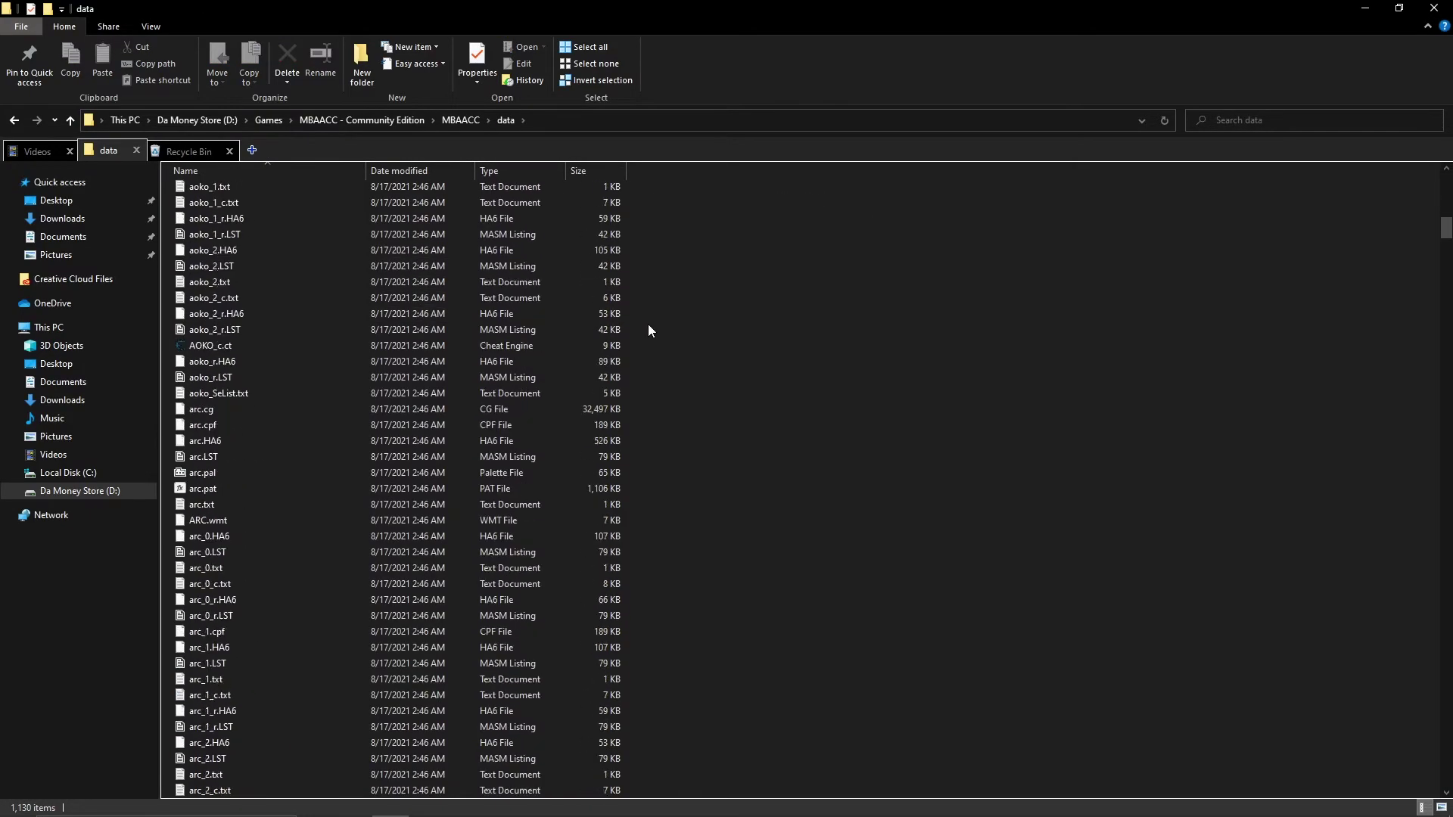
scroll(648, 333, down, 20)
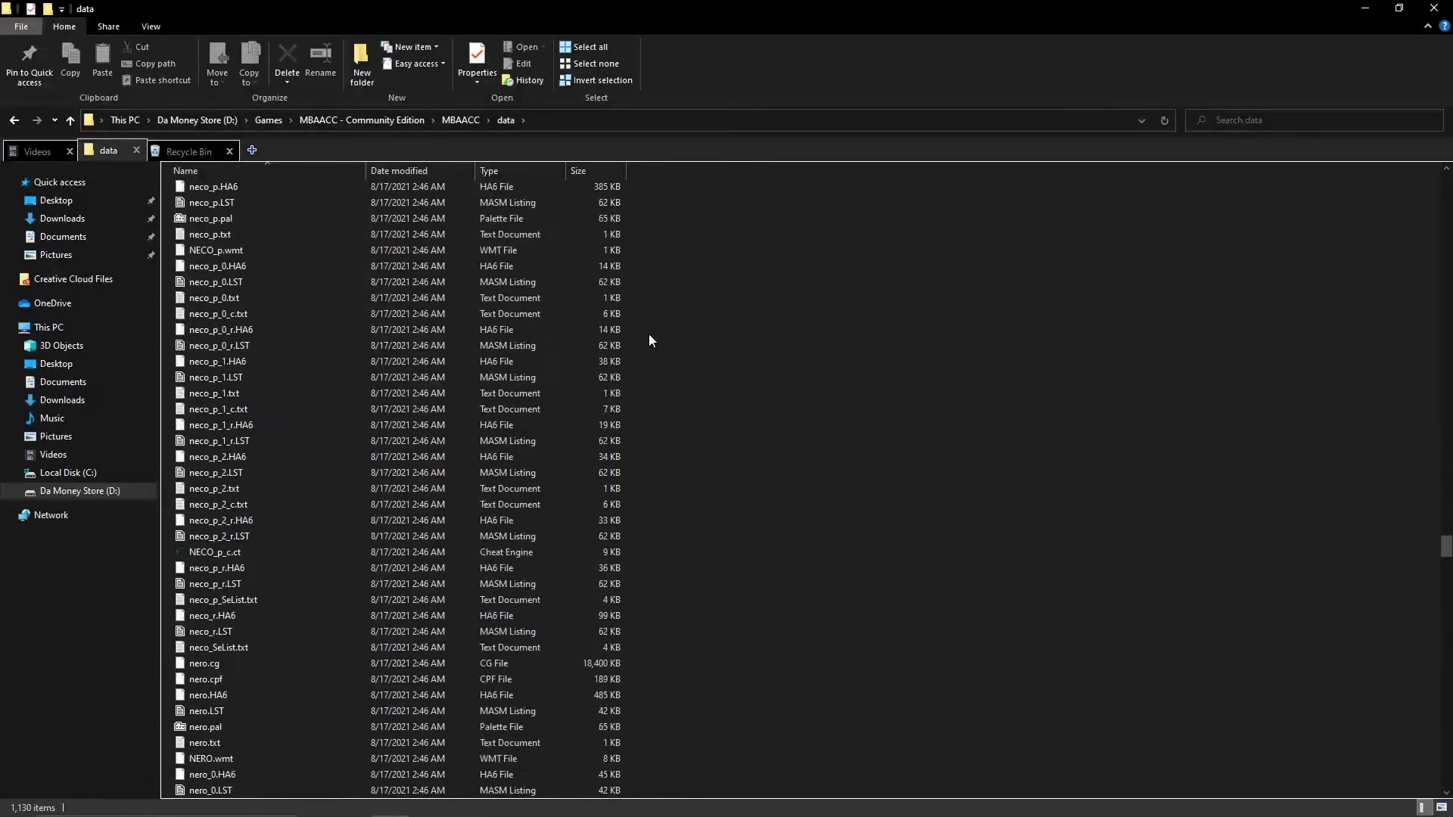
scroll(704, 370, down, 20)
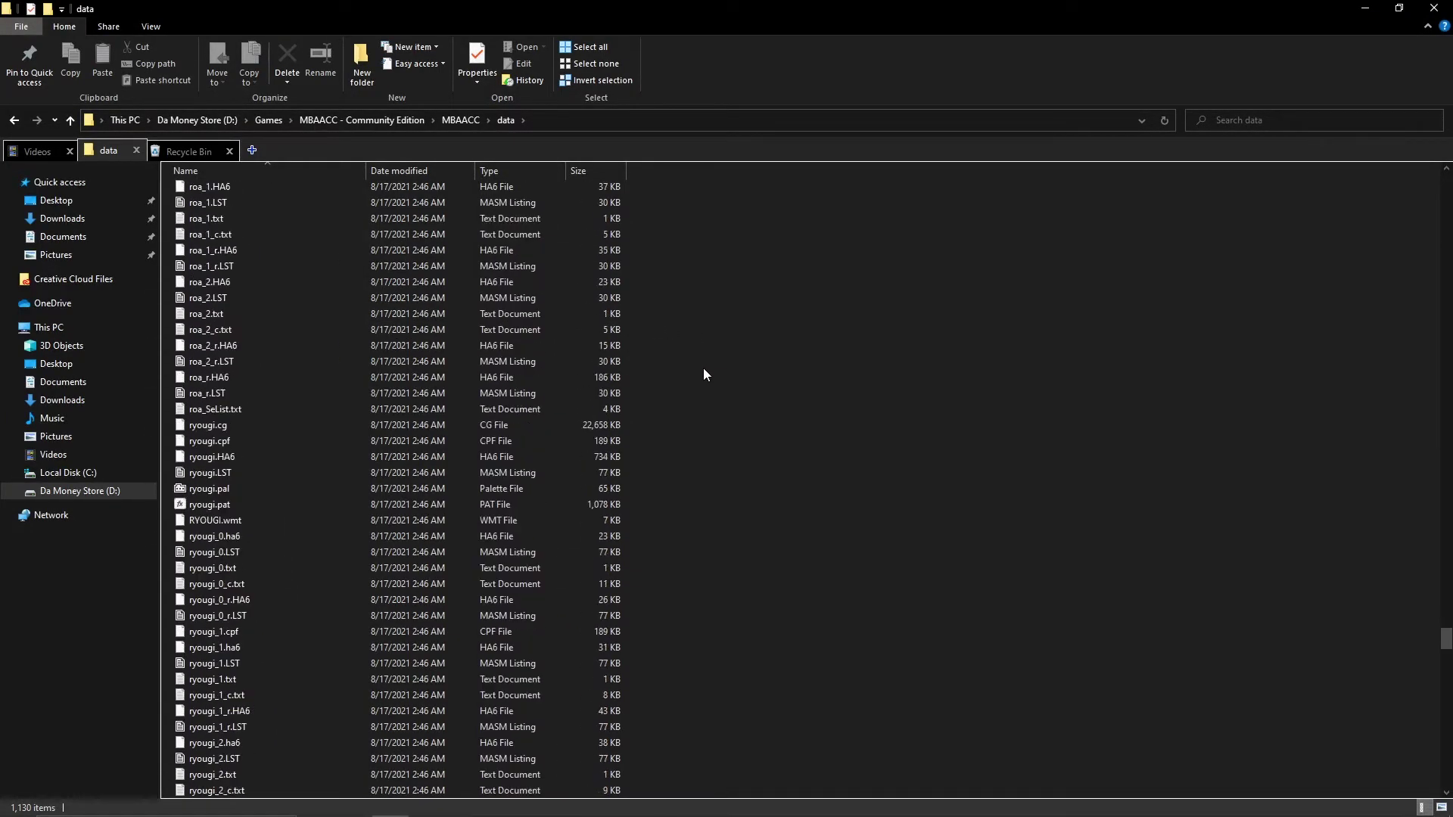
scroll(702, 374, down, 20)
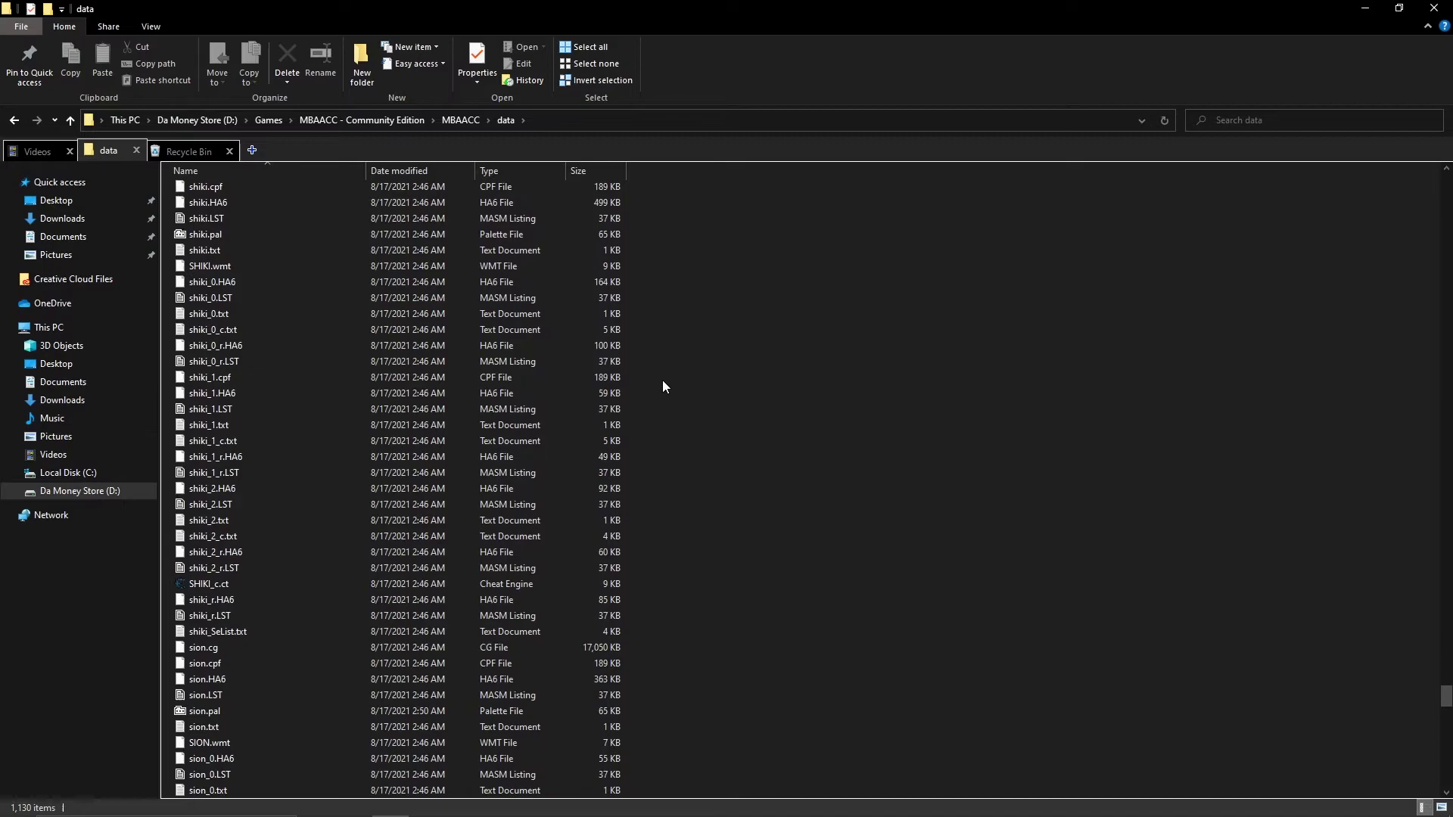
scroll(272, 342, down, 5)
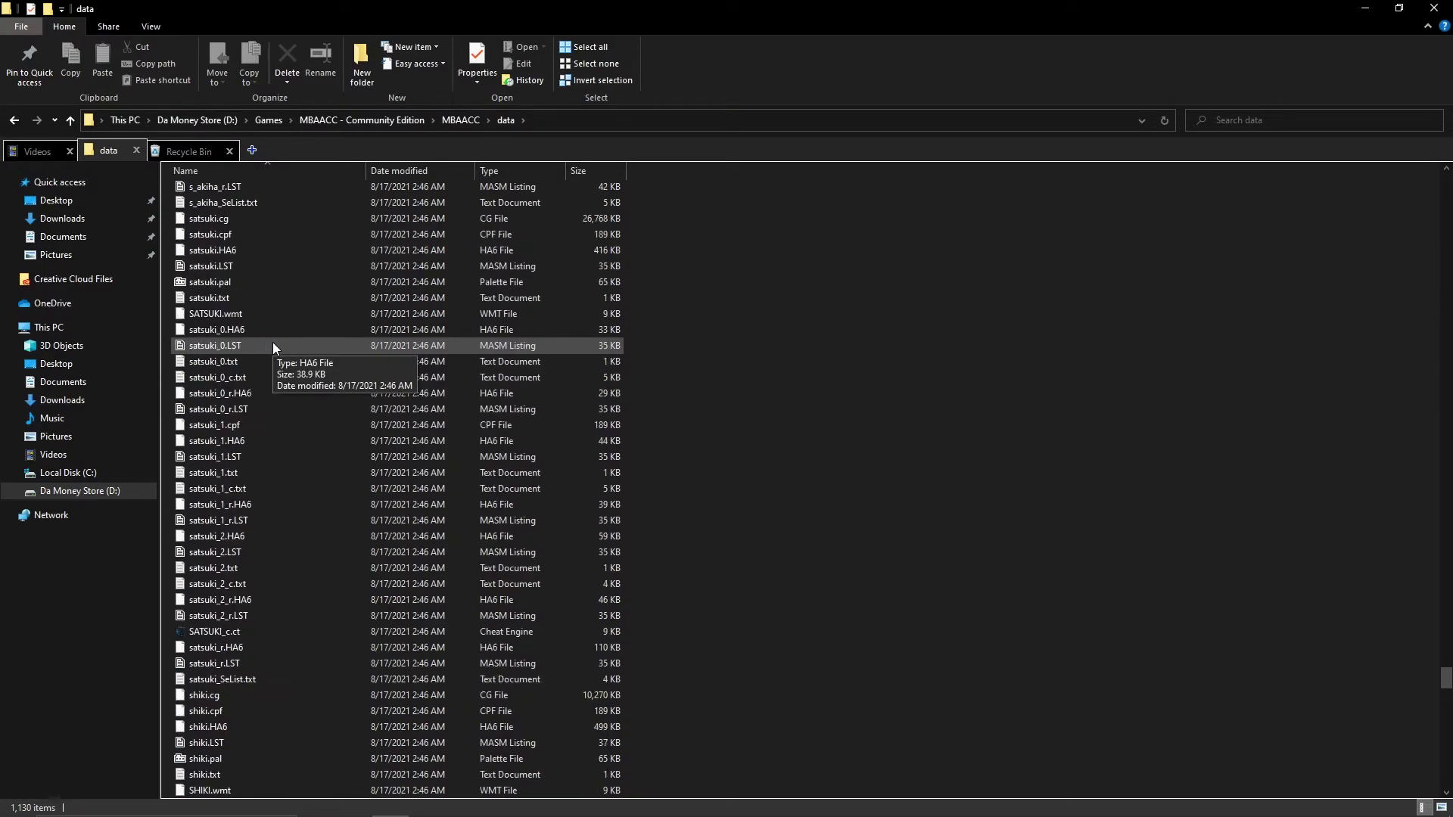
scroll(273, 342, down, 4)
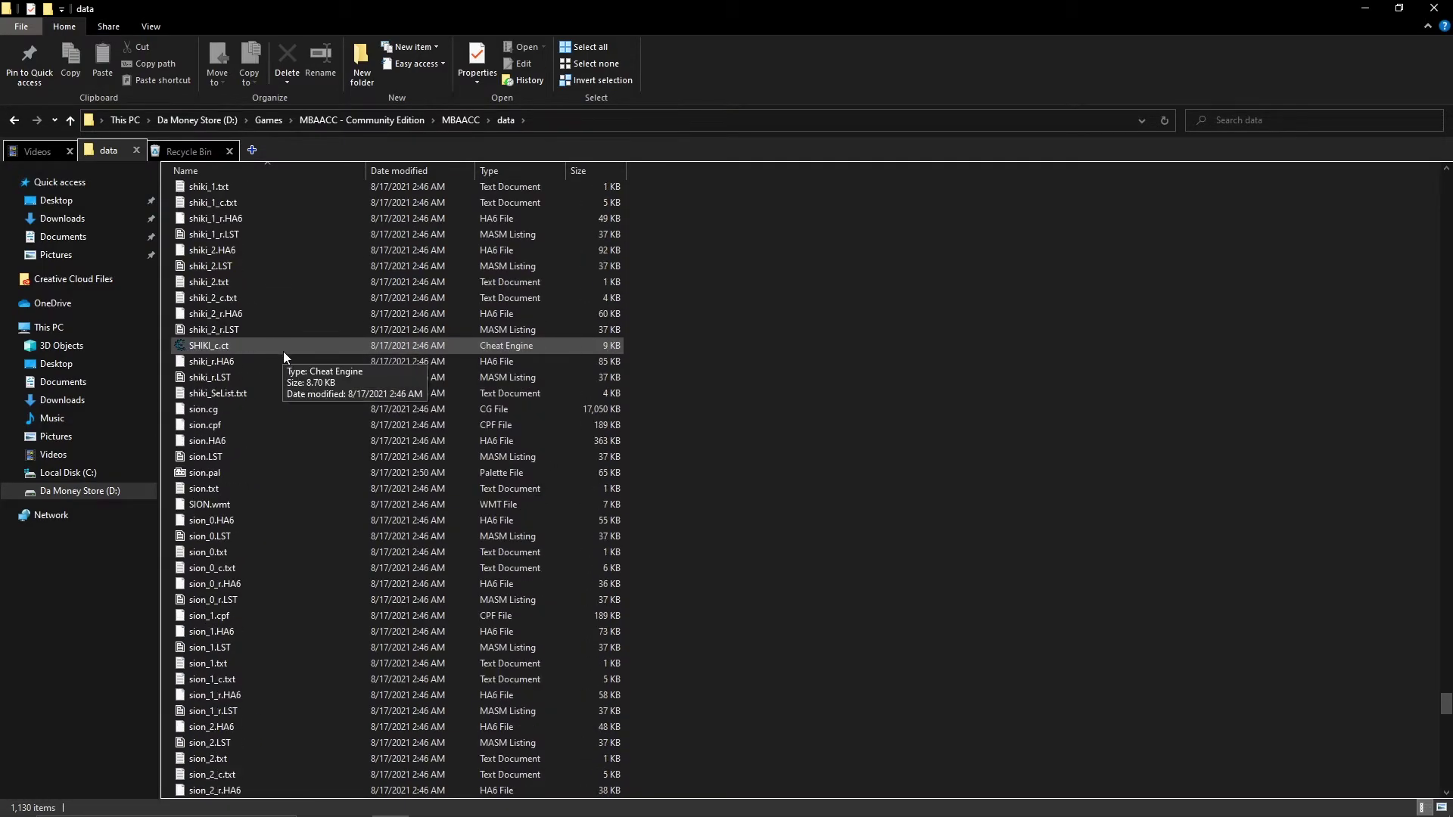
click(249, 480)
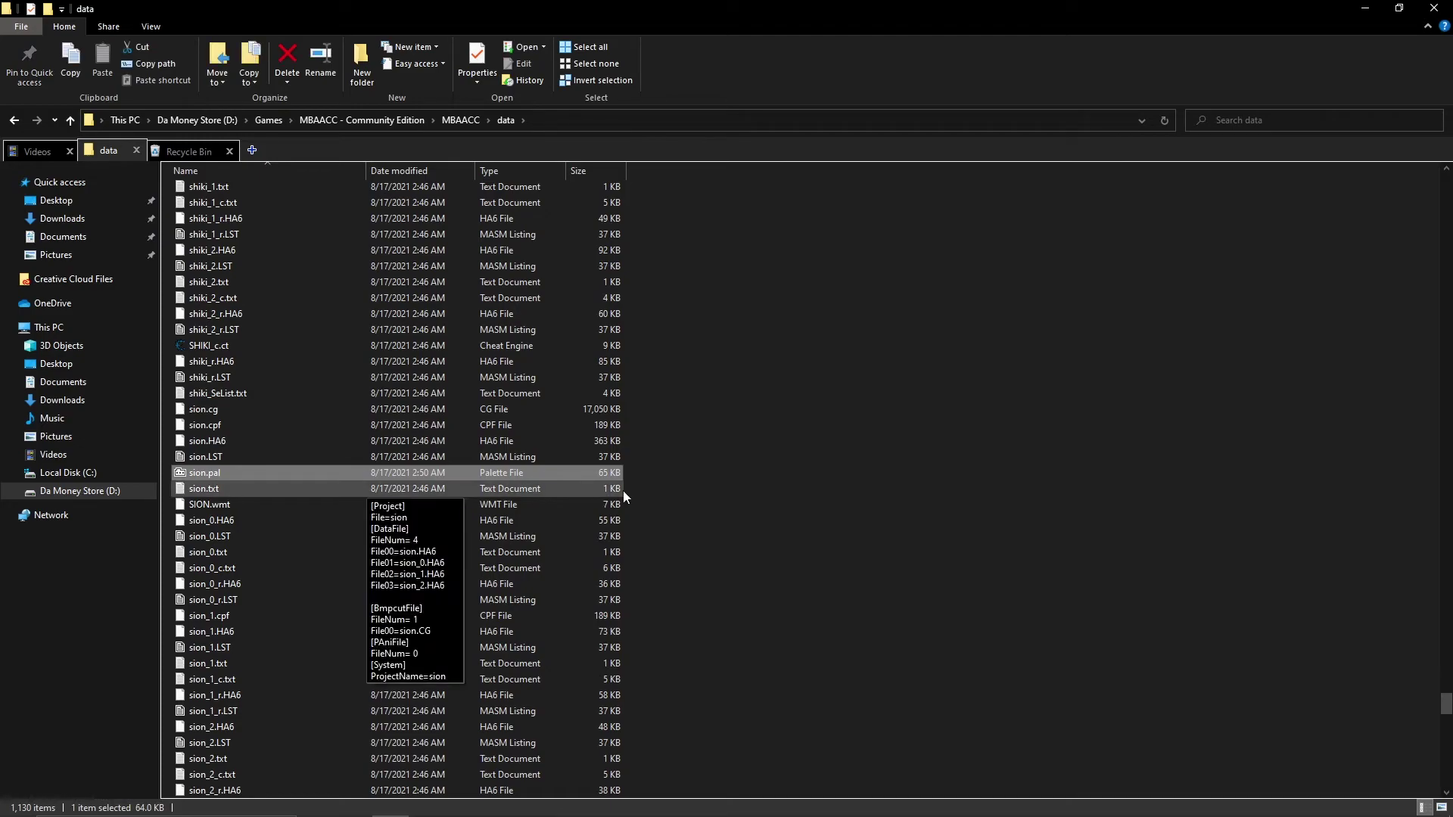
scroll(1438, 724, up, 20)
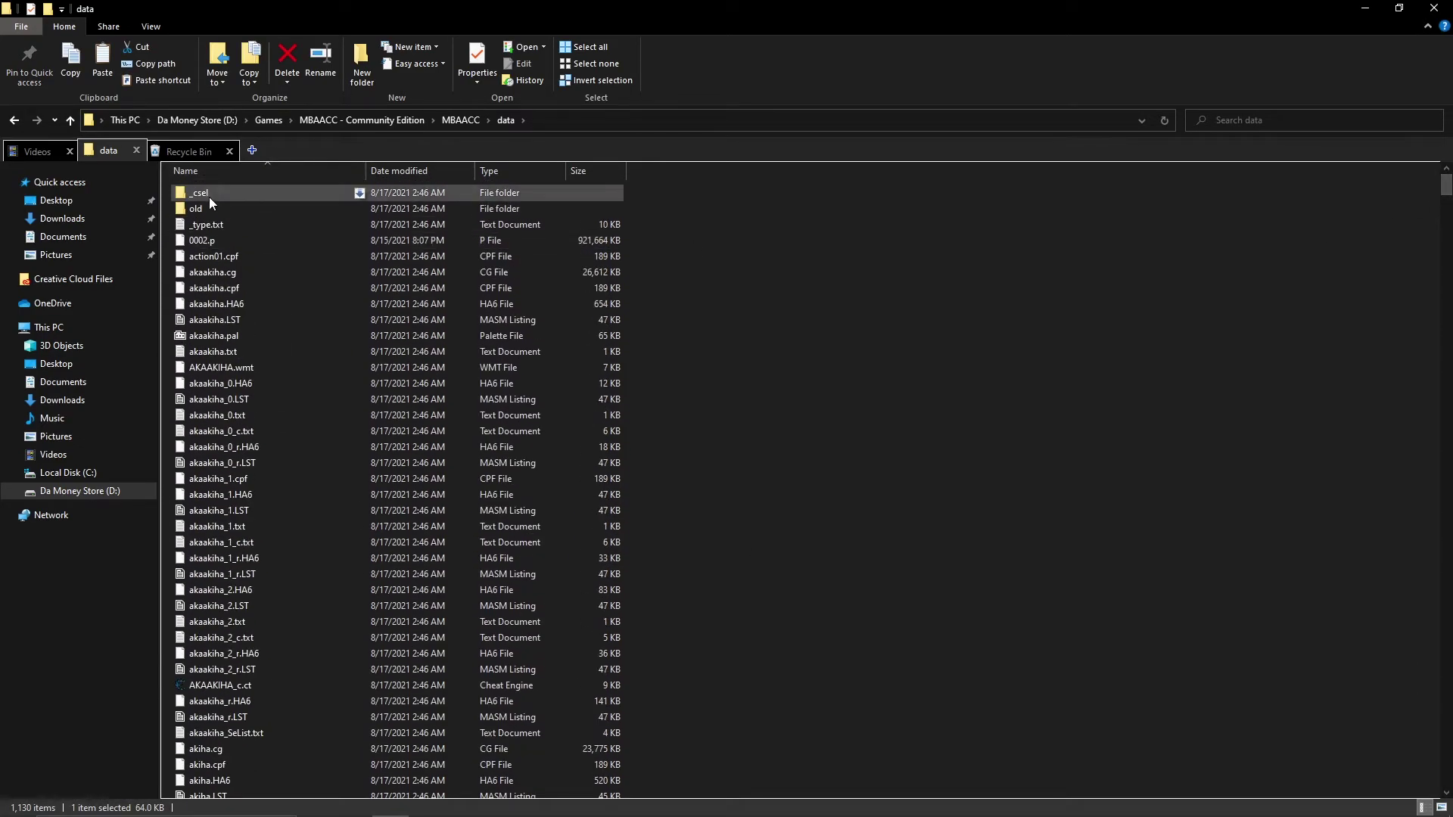
Paste sion.pal into the _csel folder, replacing the existing copy.
double_click(209, 197)
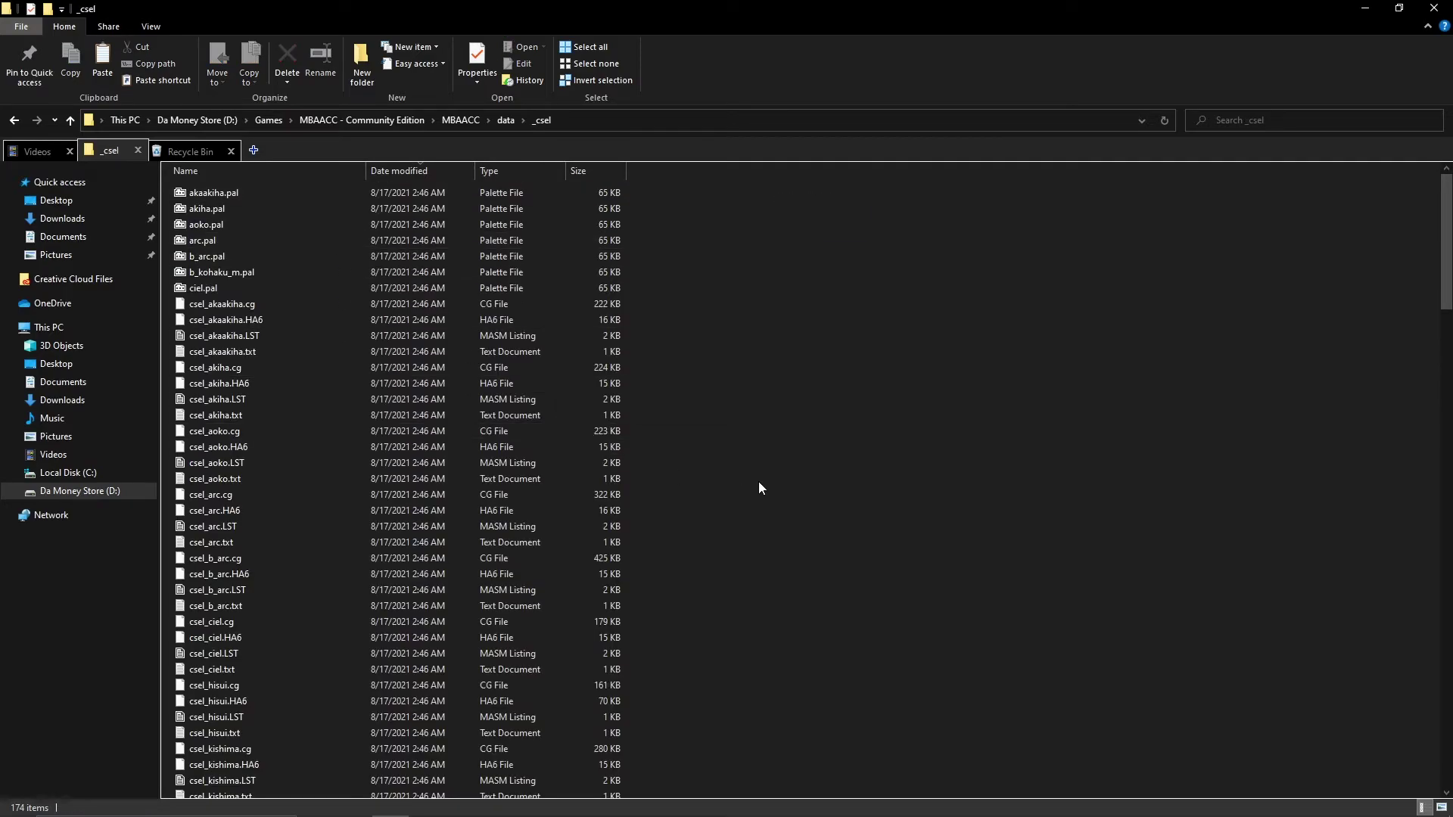
key(ctrl+v)
click(725, 303)
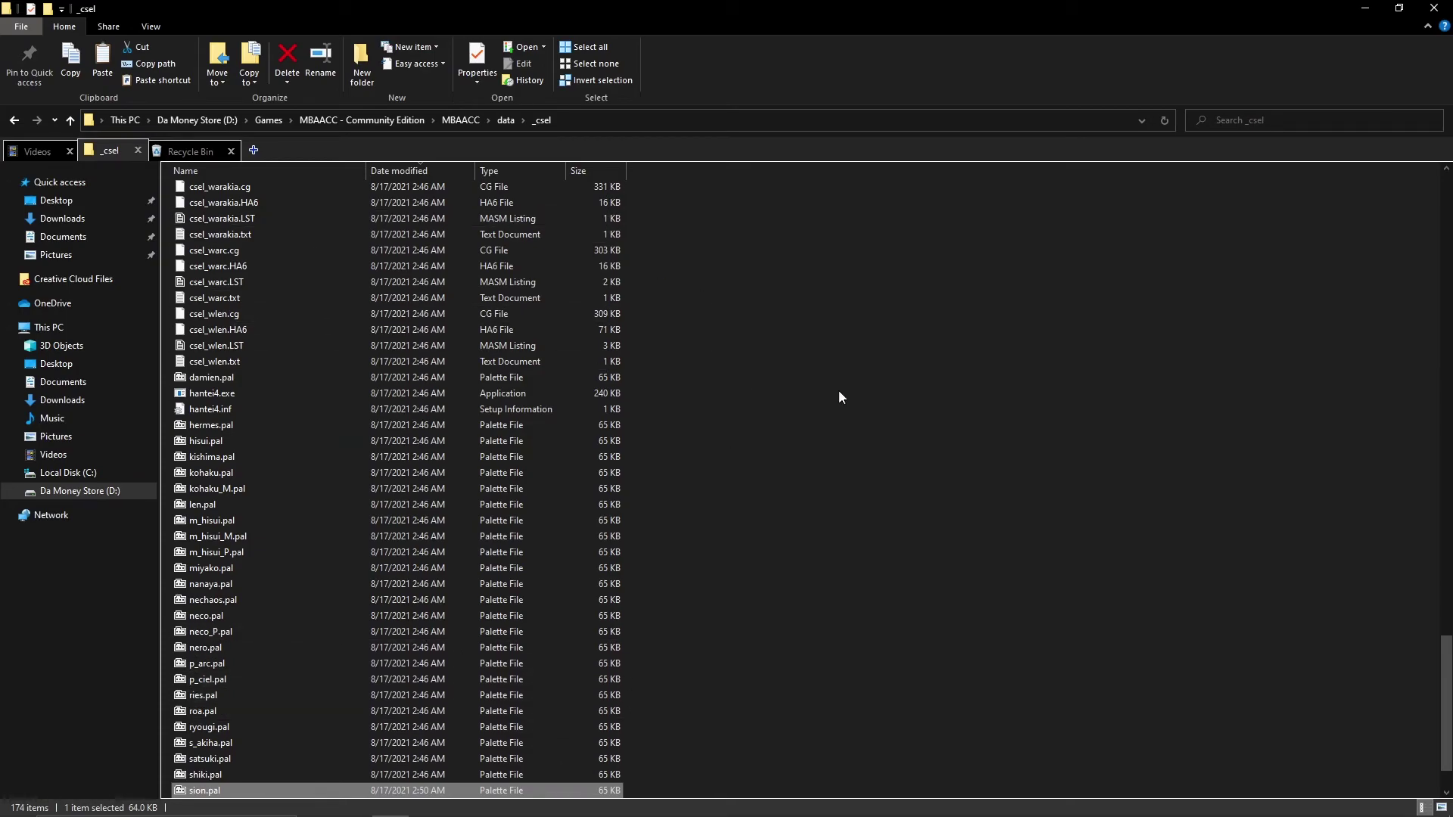
scroll(797, 394, up, 4)
scroll(797, 397, up, 20)
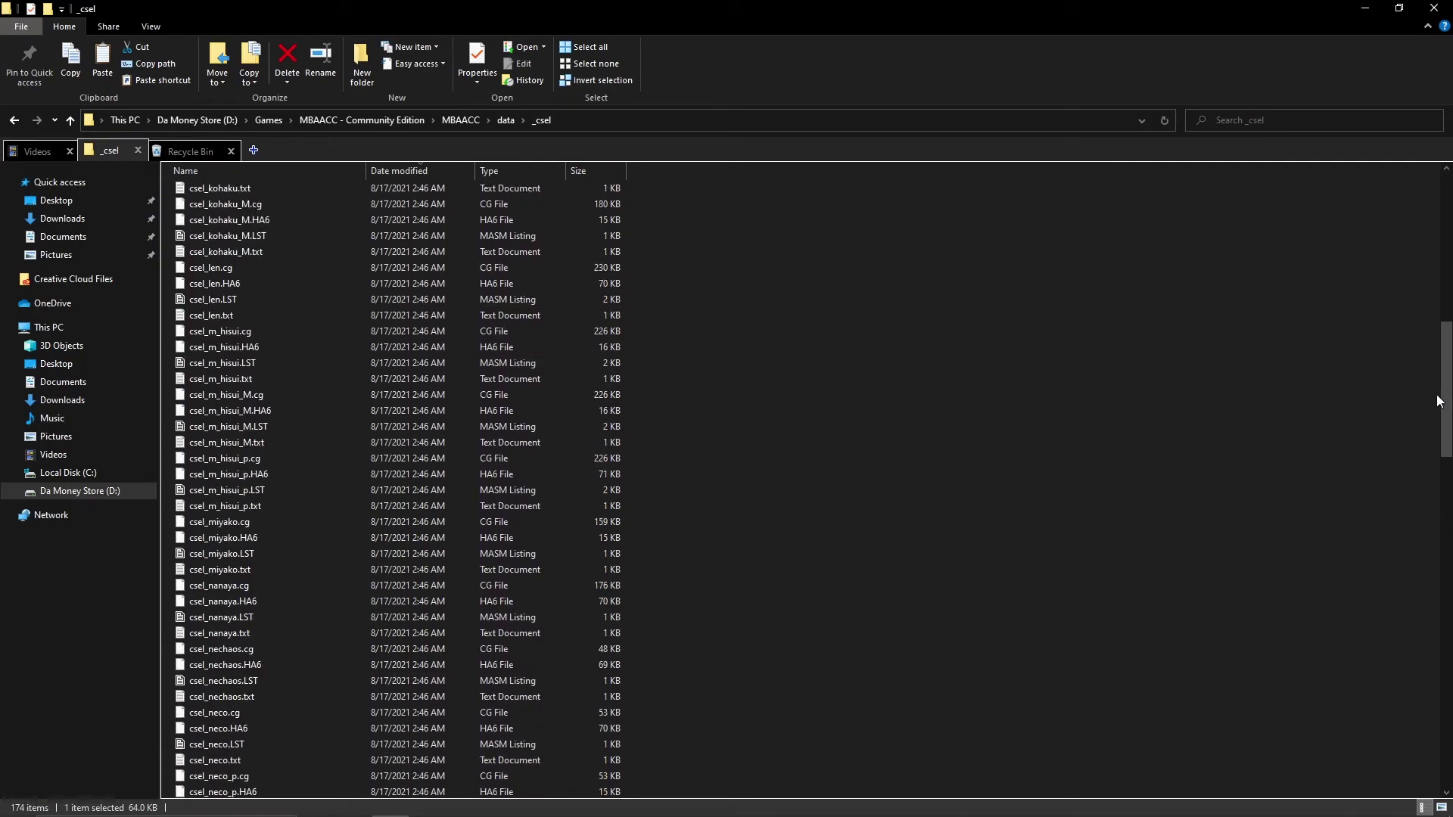
Navigate back through MBAACC to the data folder.
click(489, 119)
click(501, 118)
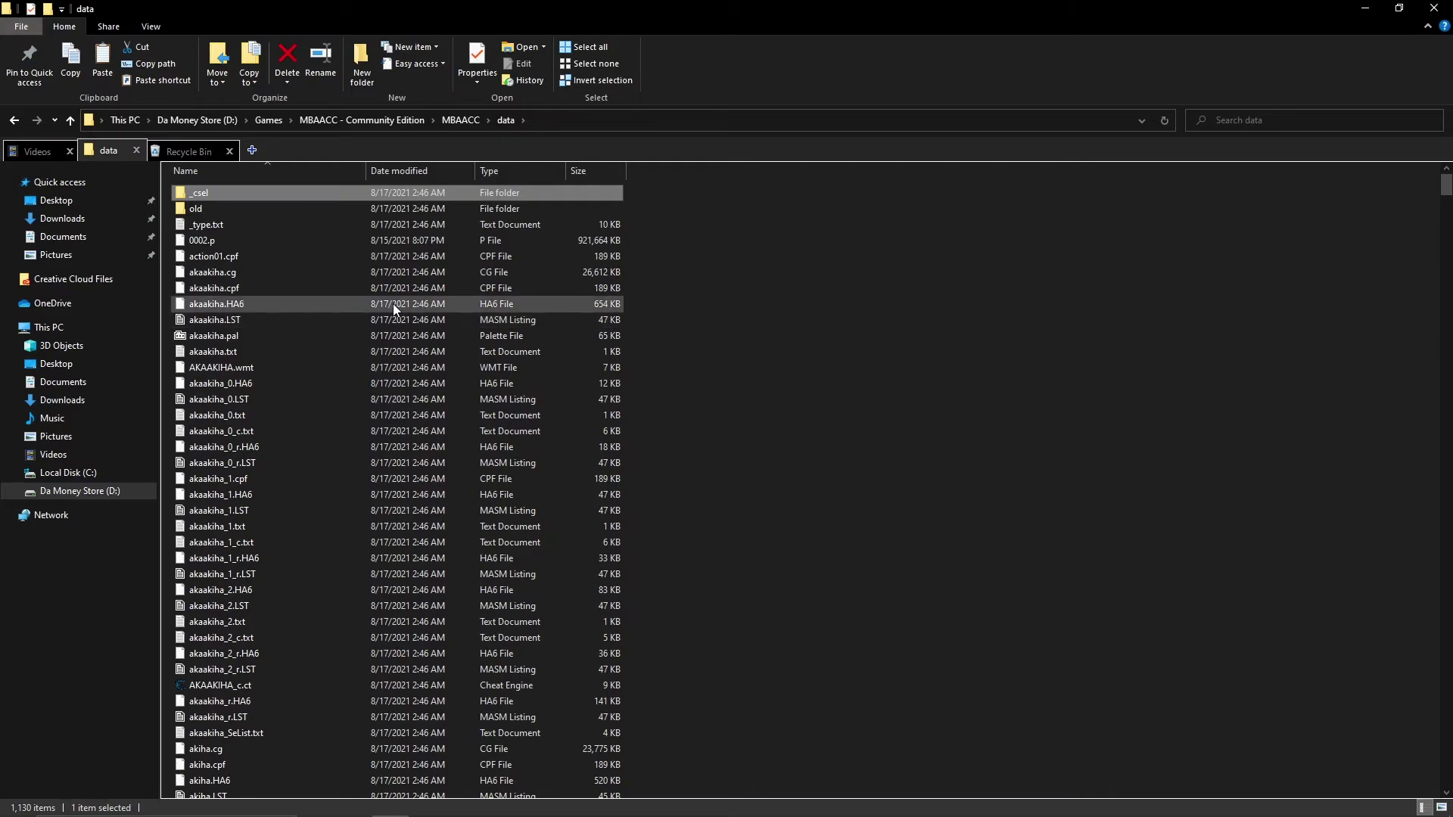
click(458, 120)
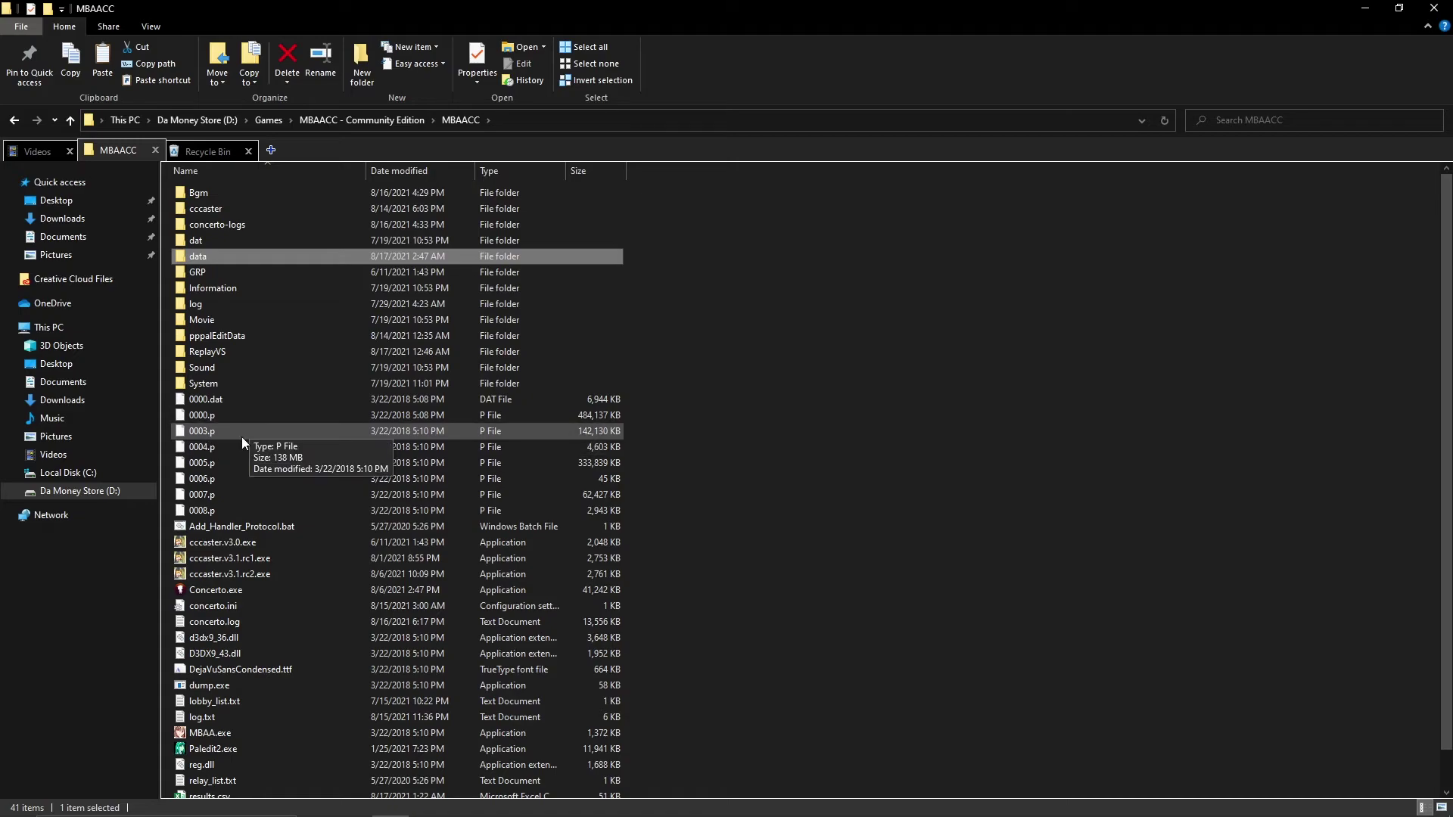
double_click(233, 260)
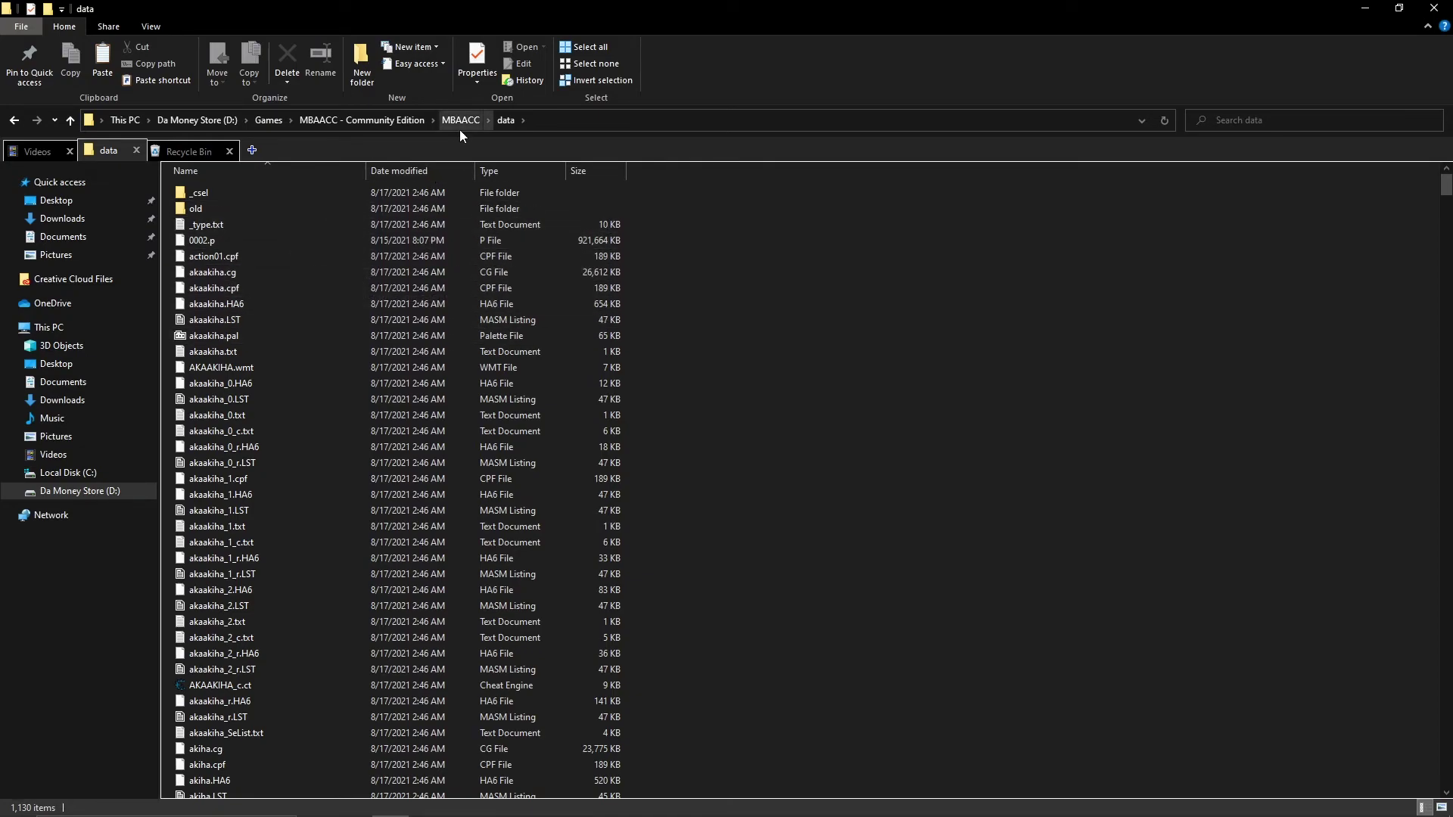
scroll(636, 331, down, 1)
scroll(795, 462, up, 1)
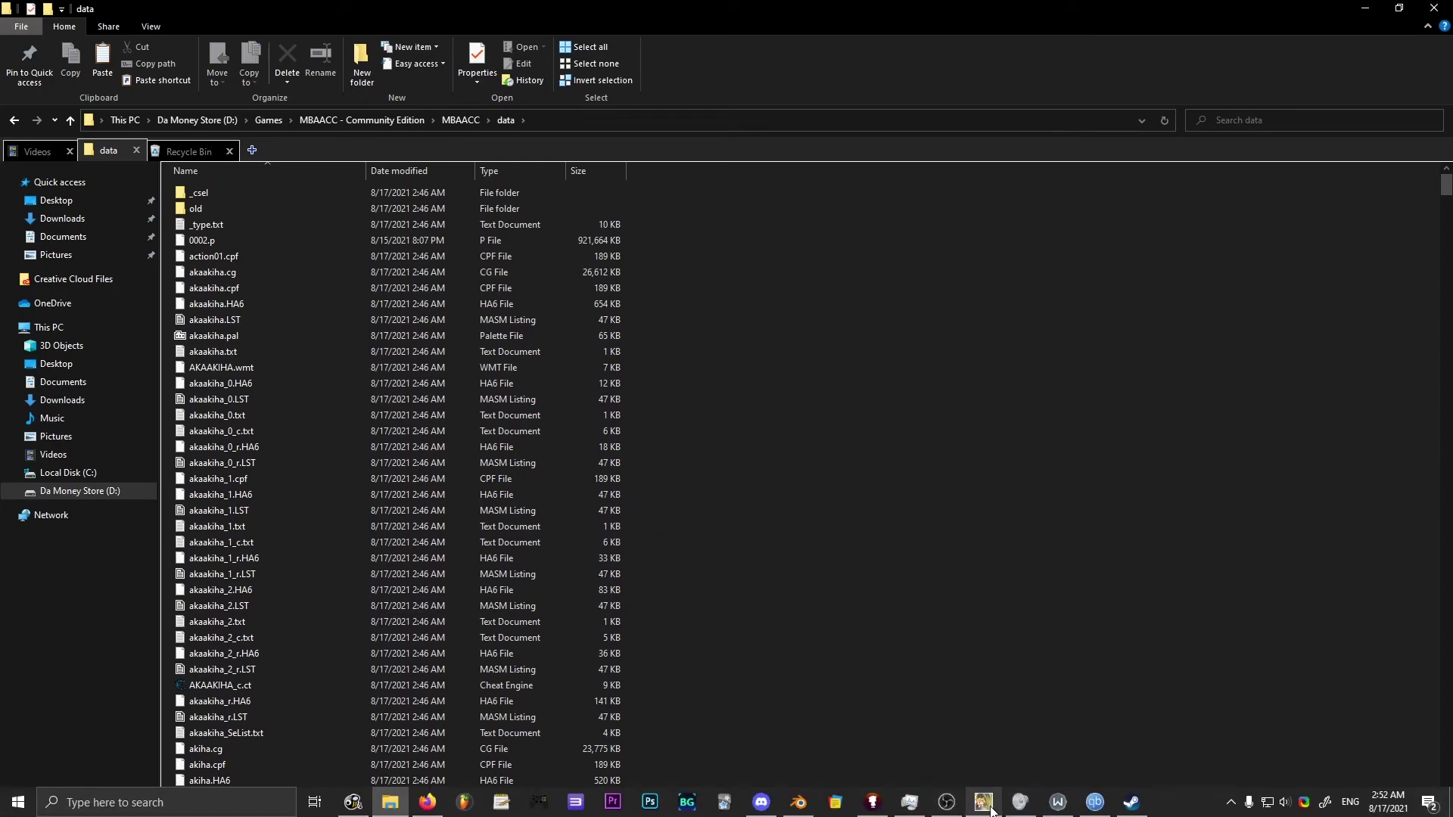
In the CCCaster console, choose Offline (4) then Training (1).
click(984, 802)
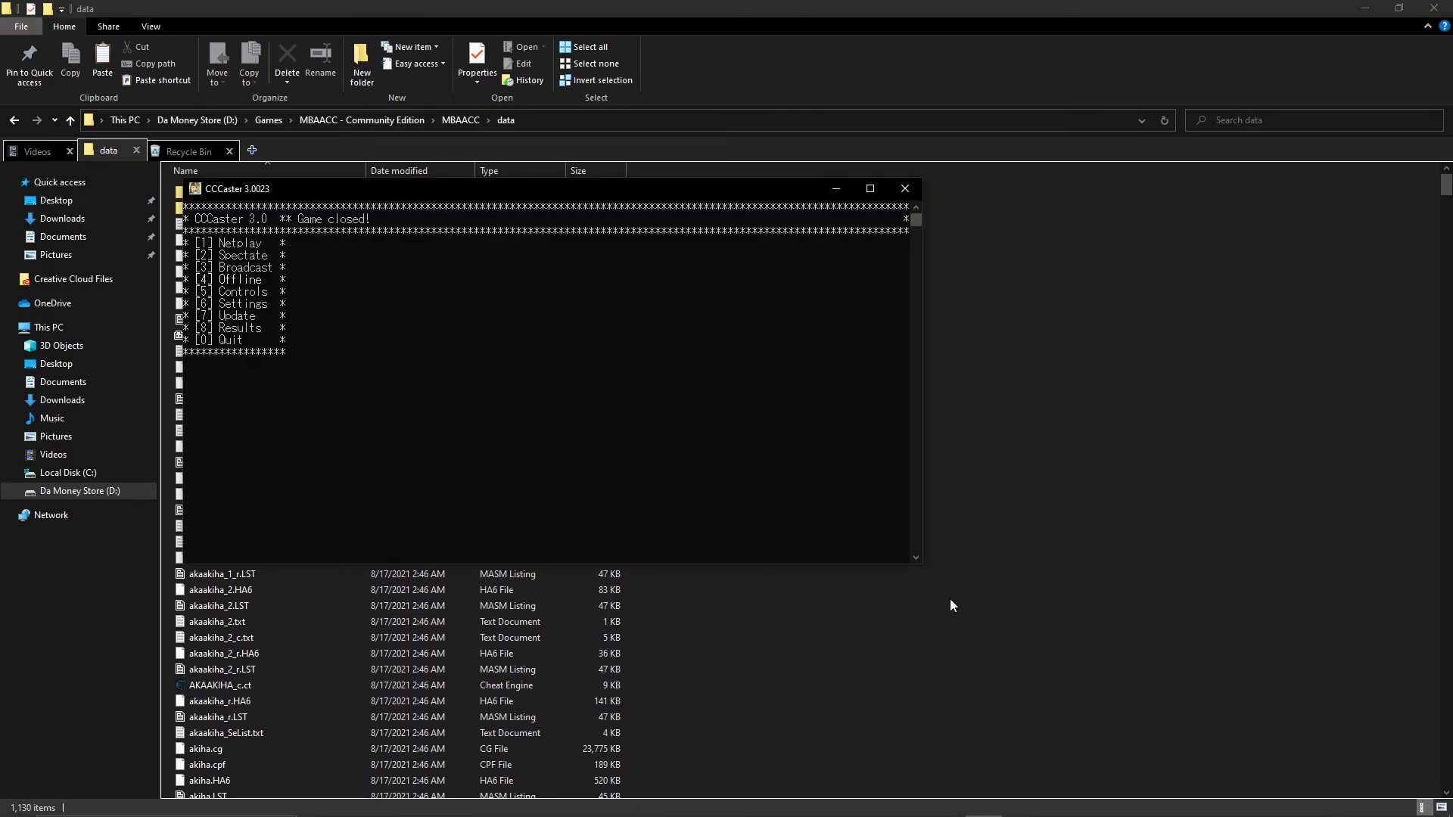
key(4)
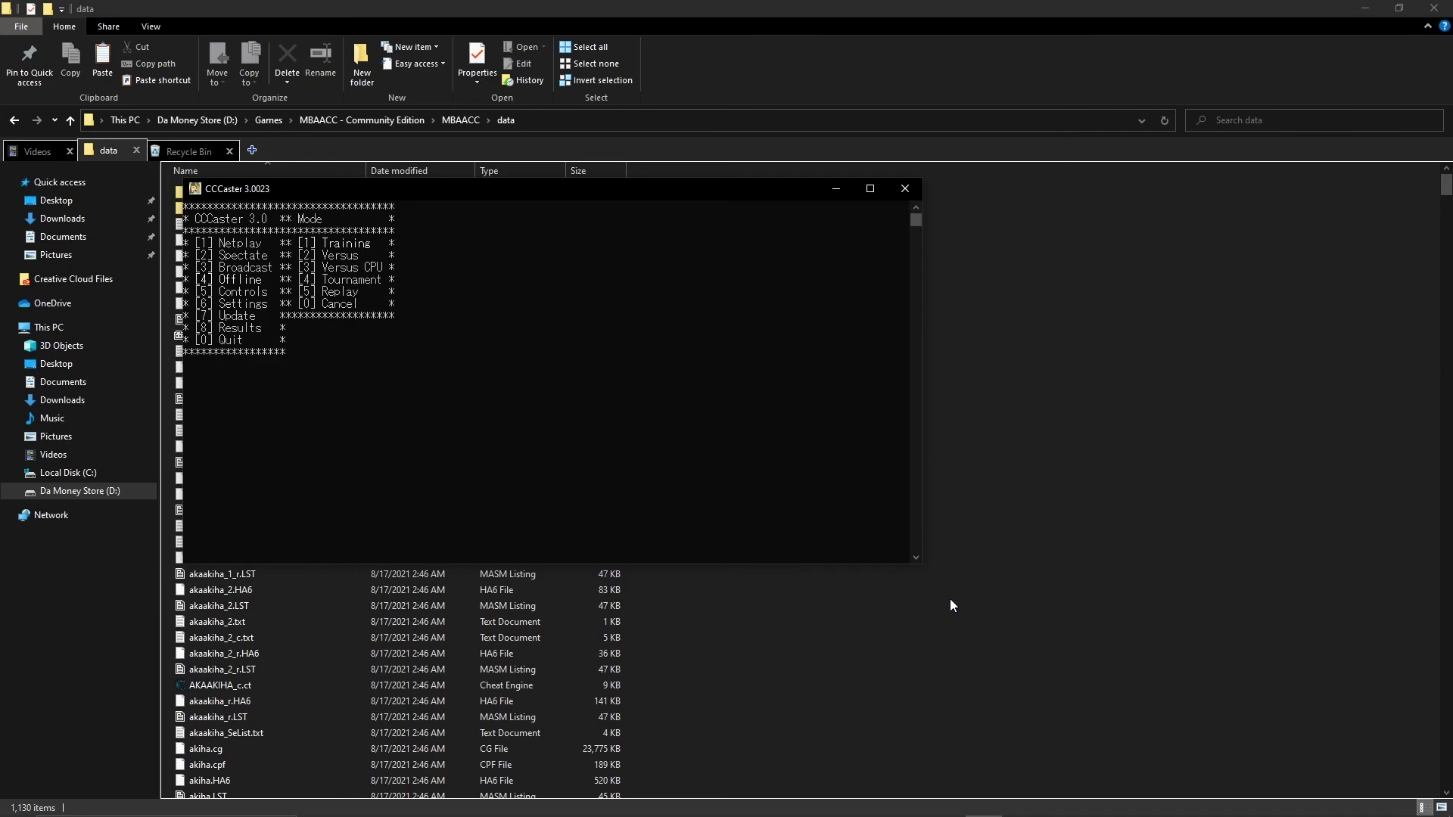
key(1)
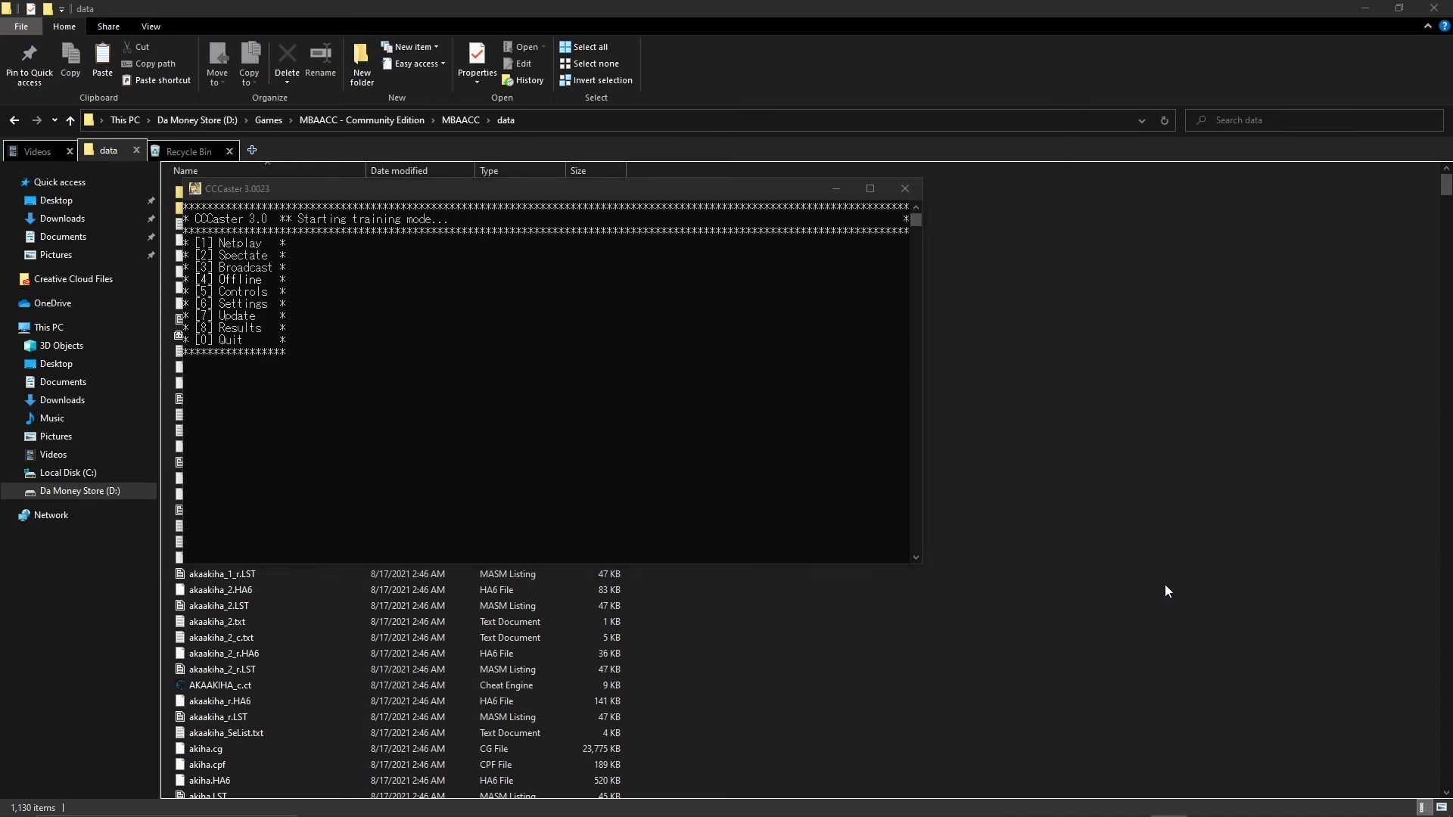